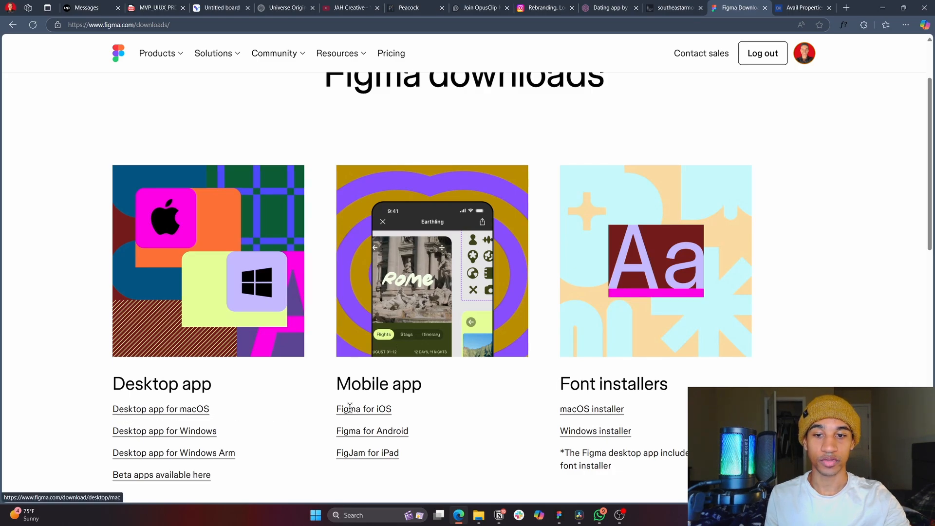
- In the Figma desktop app, create a new design file and add an iPhone 16 frame
{"action": "scroll", "coordinate": [508, 339], "scroll_direction": "up", "scroll_amount": 2}
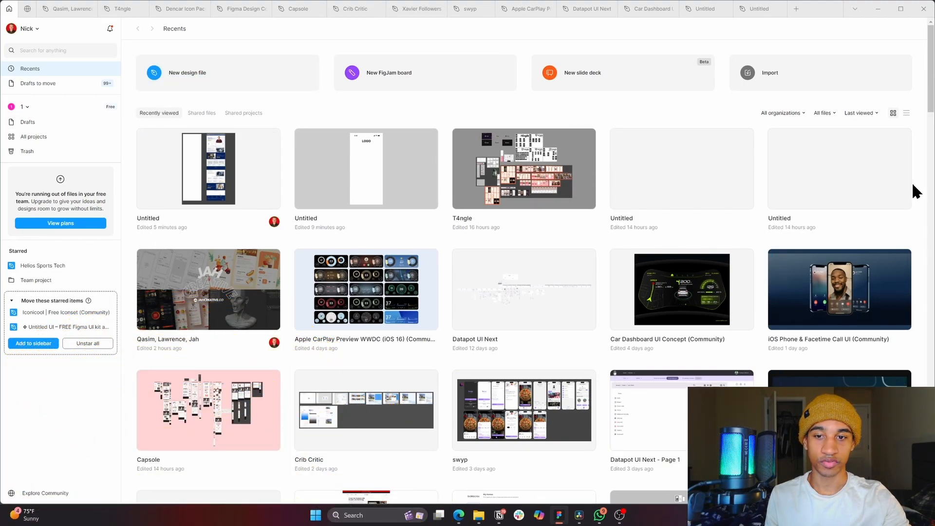
{"action": "left_click", "coordinate": [213, 77]}
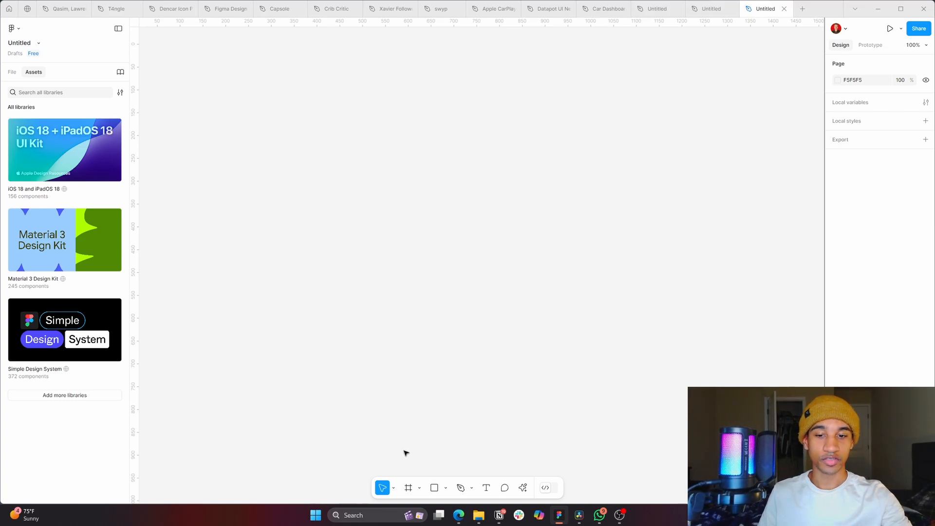
{"action": "left_click", "coordinate": [409, 488]}
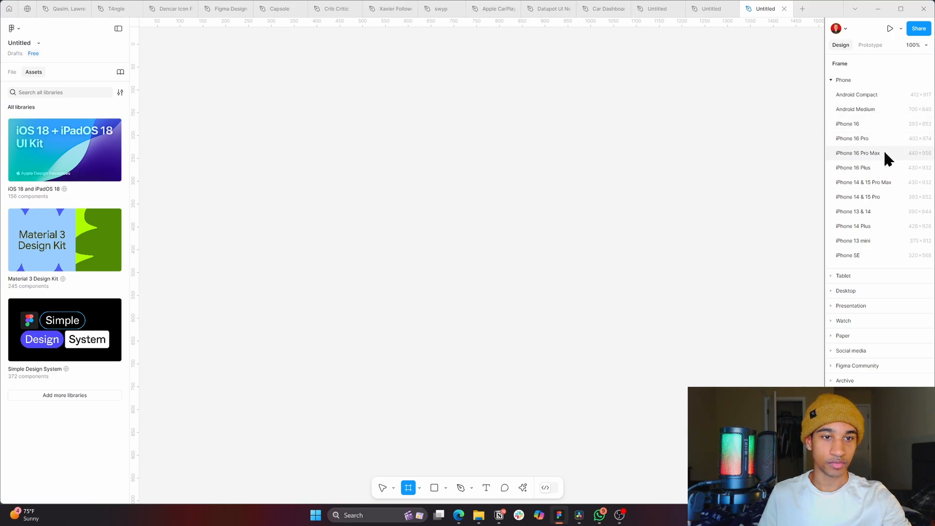
{"action": "left_click", "coordinate": [862, 122]}
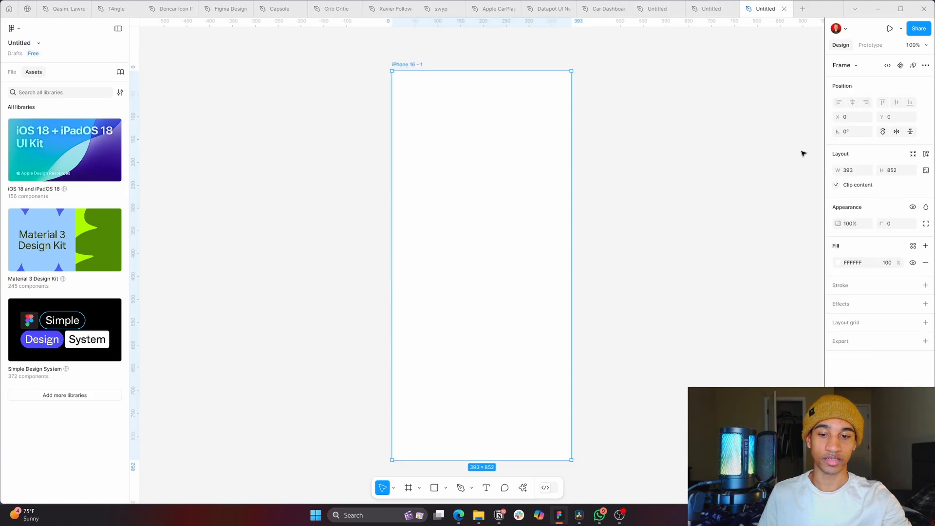
- Rename the iPhone 16 frame to "Homepage"
{"action": "scroll", "coordinate": [373, 177], "scroll_direction": "down", "scroll_amount": 5}
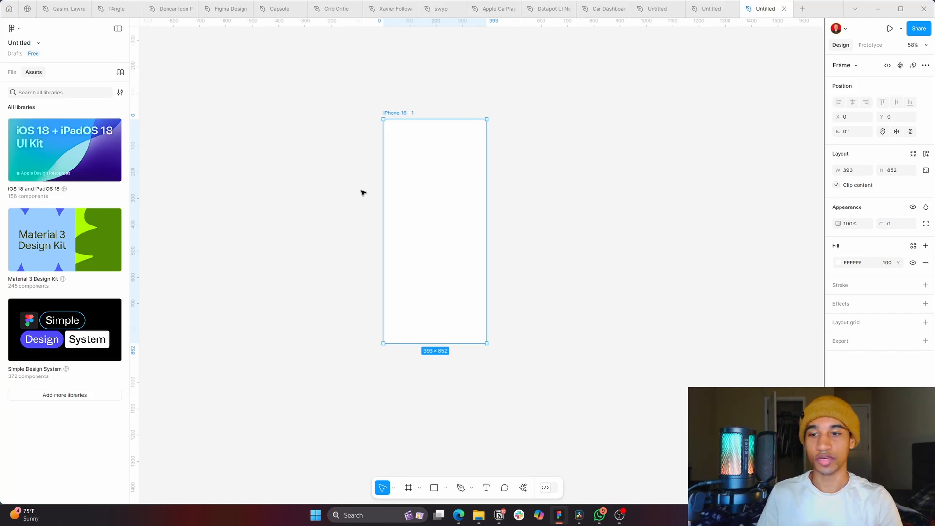
{"action": "double_click", "coordinate": [408, 112]}
{"action": "type", "text": "Homepage"}
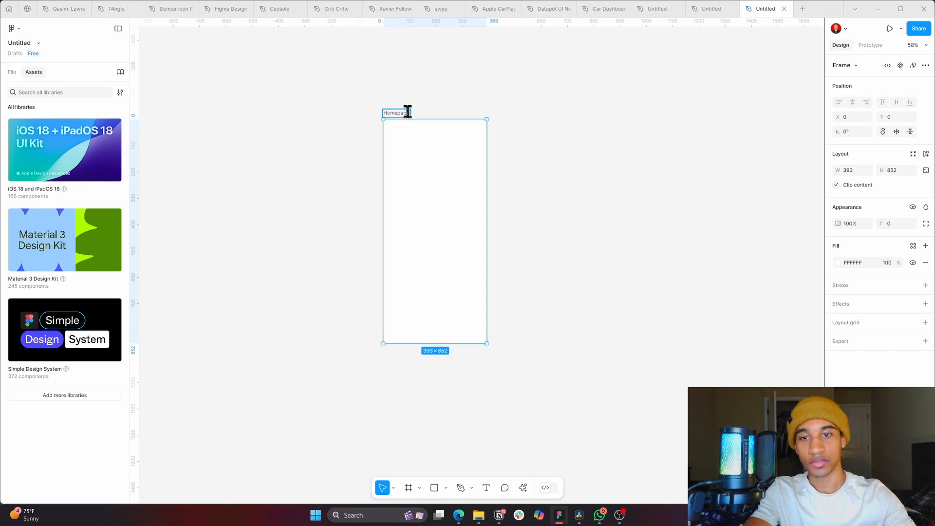
{"action": "left_click", "coordinate": [398, 100]}
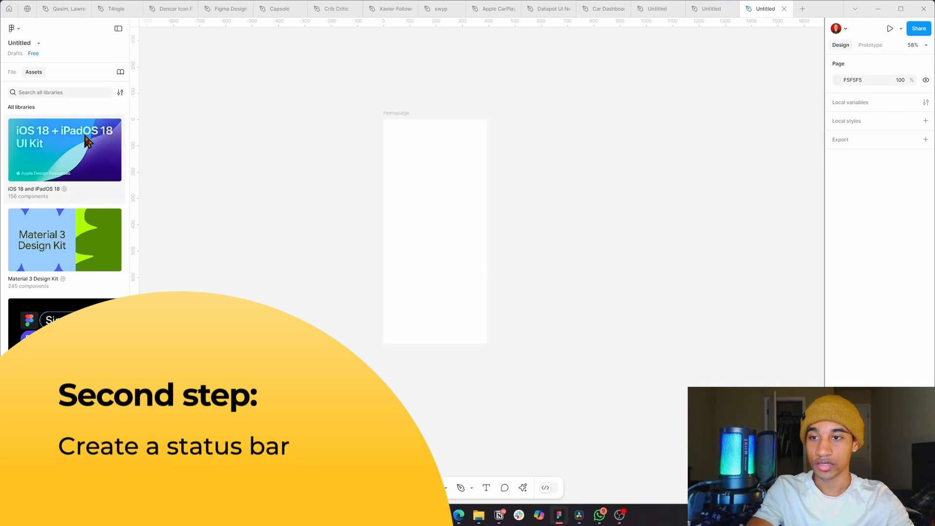
- Search the asset libraries for "status bar" and place the Status Bar - iPhone component inside the Homepage frame
{"action": "left_click", "coordinate": [46, 92]}
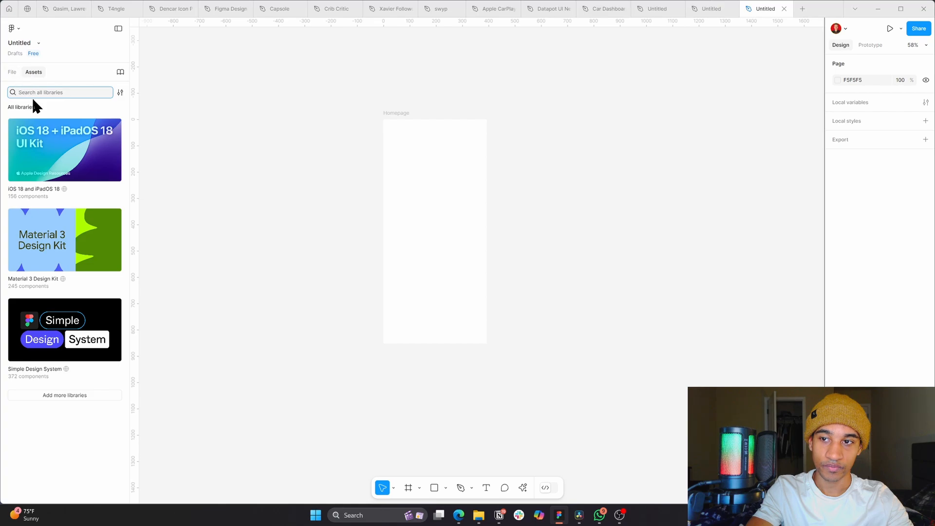
{"action": "type", "text": "stat"}
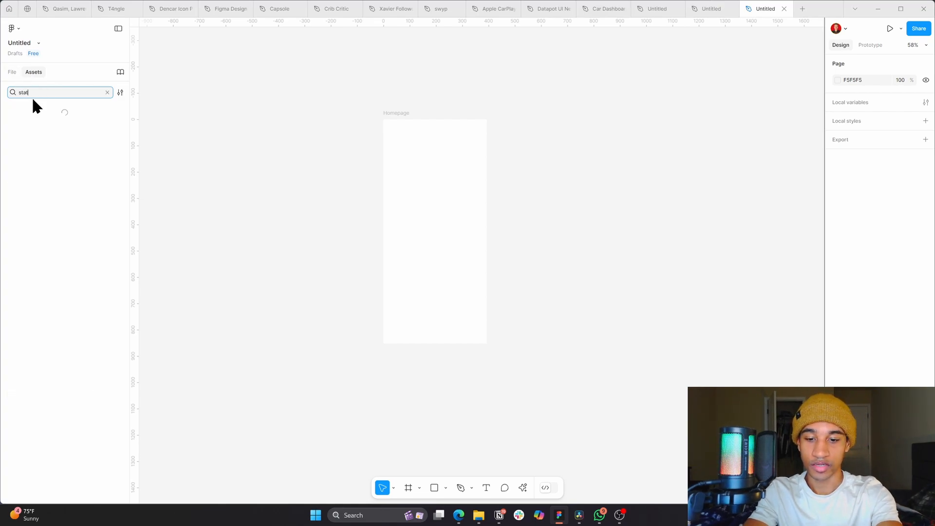
{"action": "type", "text": "us bar"}
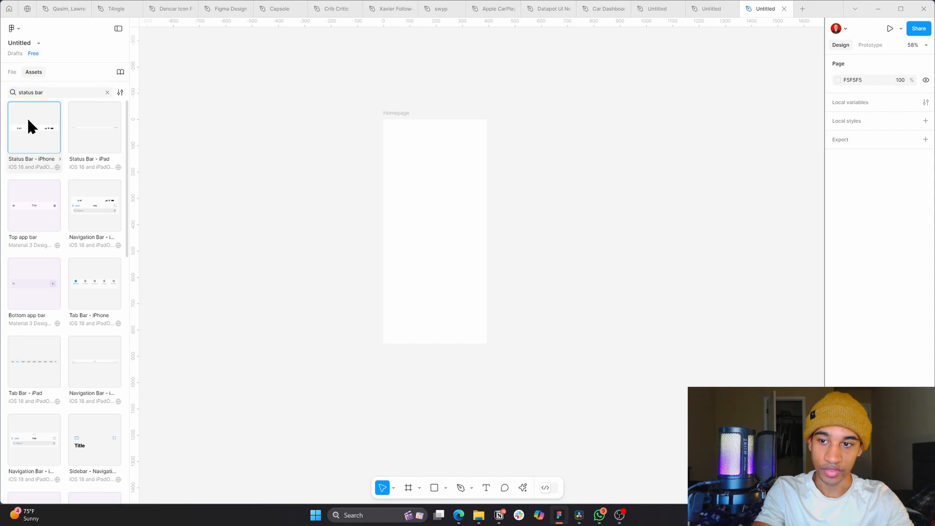
{"action": "left_click_drag", "start_coordinate": [28, 121], "coordinate": [575, 117]}
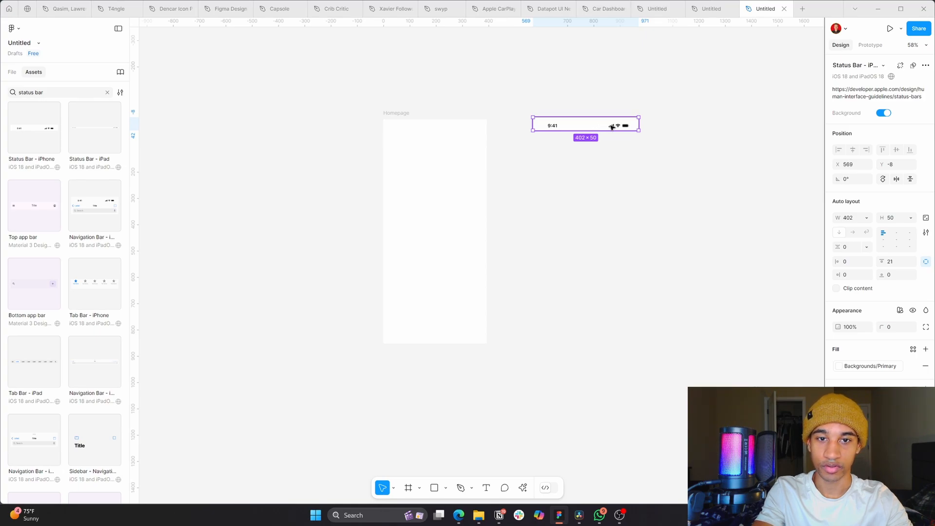
{"action": "left_click_drag", "start_coordinate": [611, 127], "coordinate": [451, 132]}
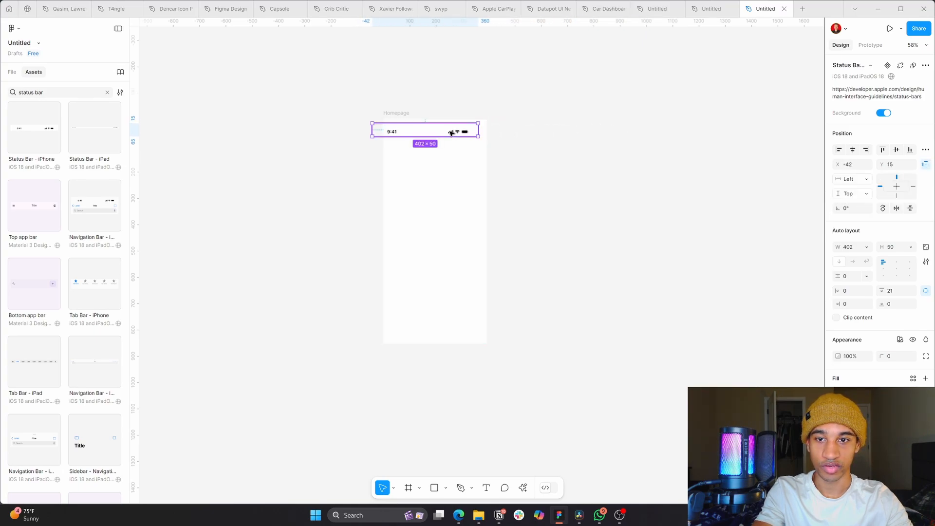
- Align the status bar to the top centre of the Homepage frame and resize it to the frame's 393 width
{"action": "left_click", "coordinate": [851, 151]}
{"action": "left_click", "coordinate": [884, 149]}
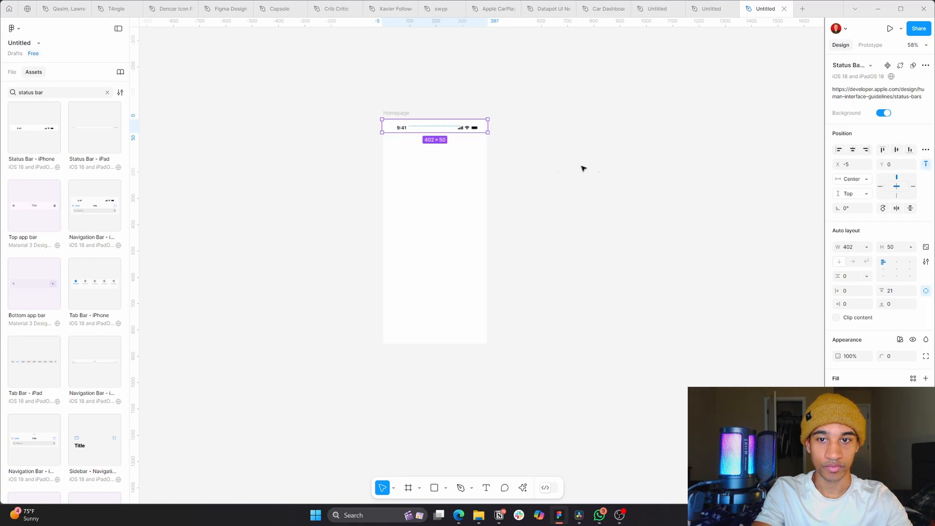
{"action": "scroll", "coordinate": [485, 128], "scroll_direction": "up", "scroll_amount": 5}
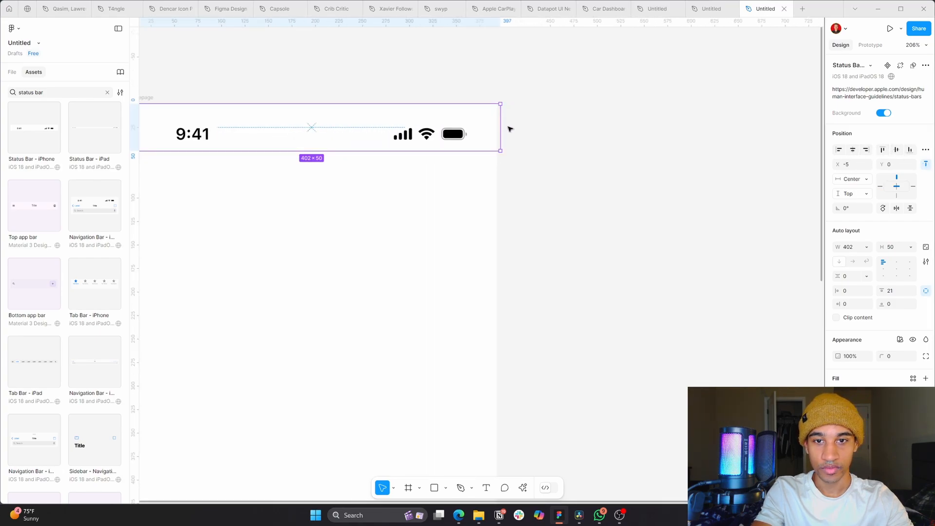
{"action": "left_click_drag", "start_coordinate": [499, 125], "coordinate": [495, 125]}
{"action": "left_click_drag", "start_coordinate": [399, 144], "coordinate": [566, 125]}
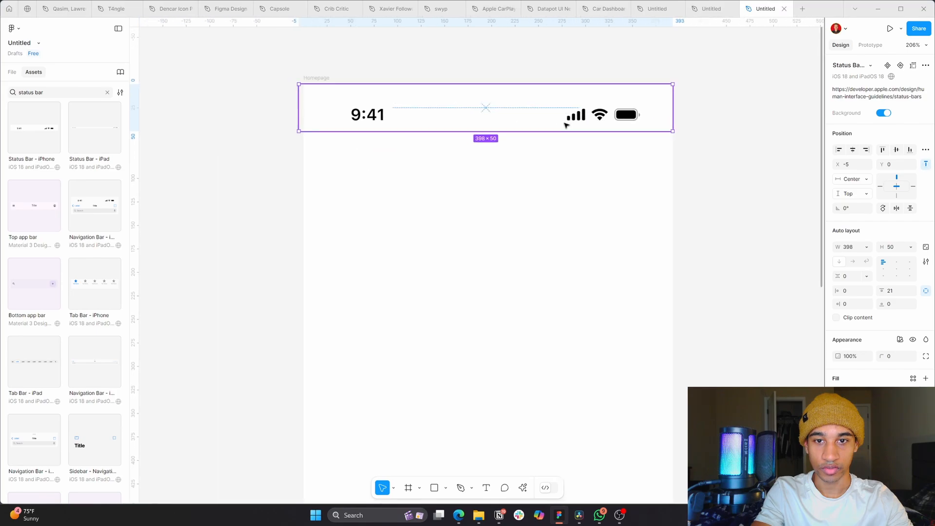
{"action": "left_click_drag", "start_coordinate": [299, 104], "coordinate": [304, 104]}
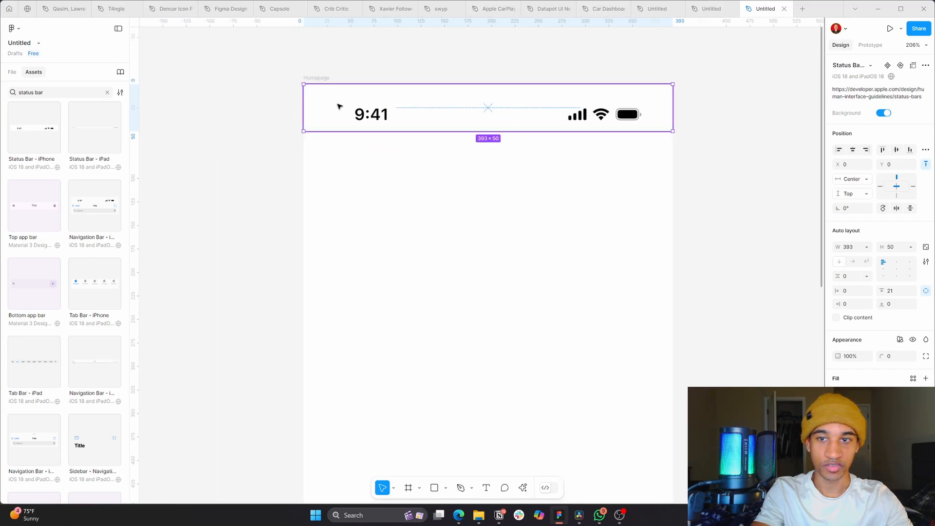
{"action": "scroll", "coordinate": [425, 129], "scroll_direction": "down", "scroll_amount": 3}
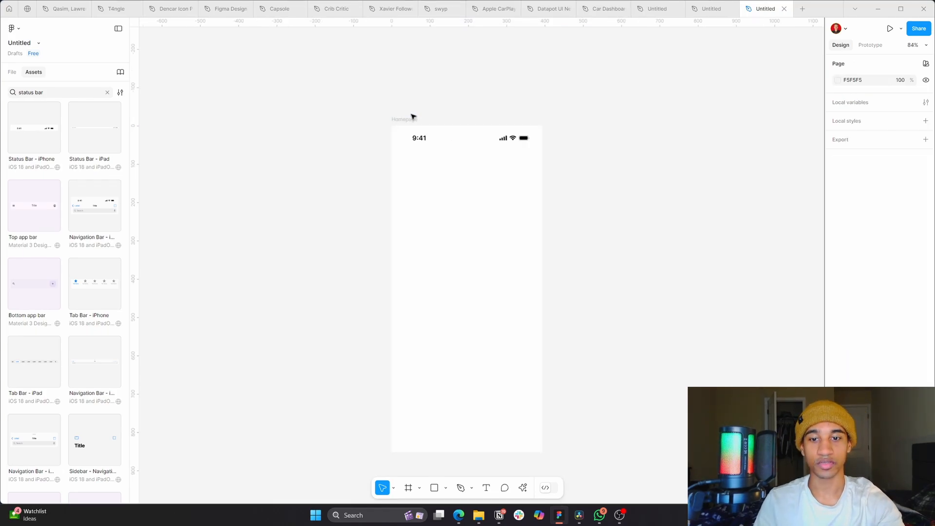
- Add a column layout grid to the Homepage frame with 12 columns and a margin of 16
{"action": "left_click", "coordinate": [411, 121]}
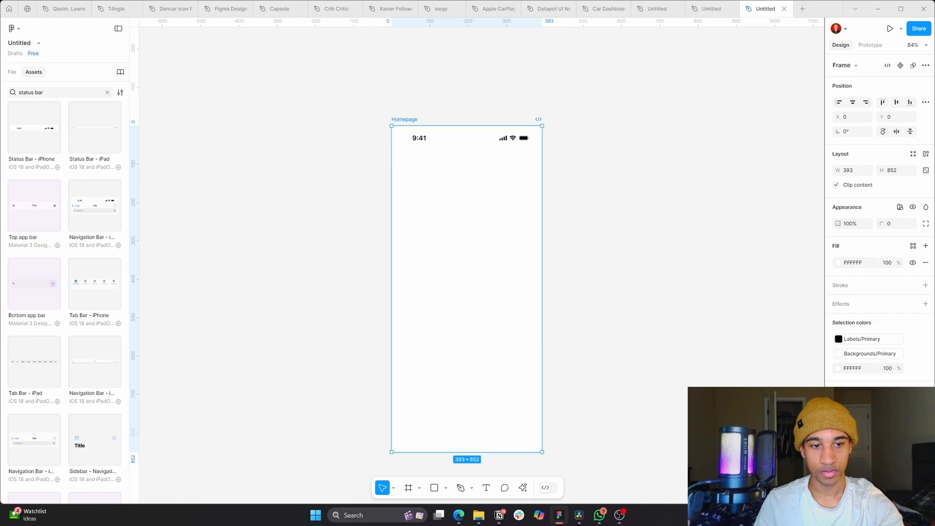
{"action": "left_click", "coordinate": [926, 390]}
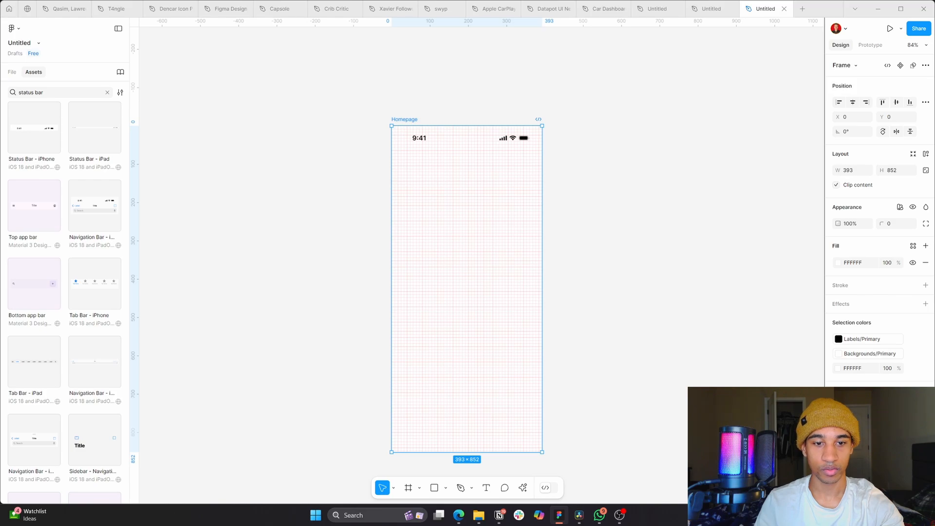
{"action": "left_click", "coordinate": [741, 425]}
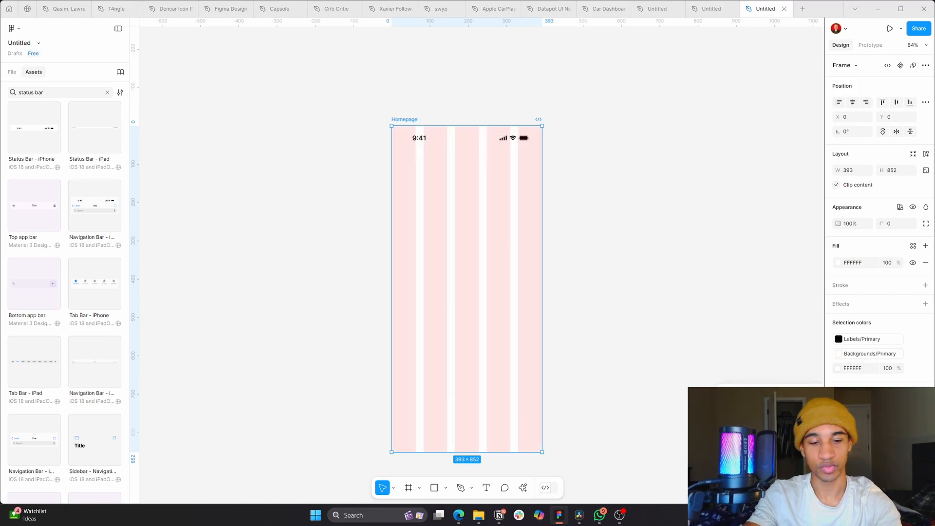
{"action": "type", "text": "12"}
{"action": "key", "text": "Return"}
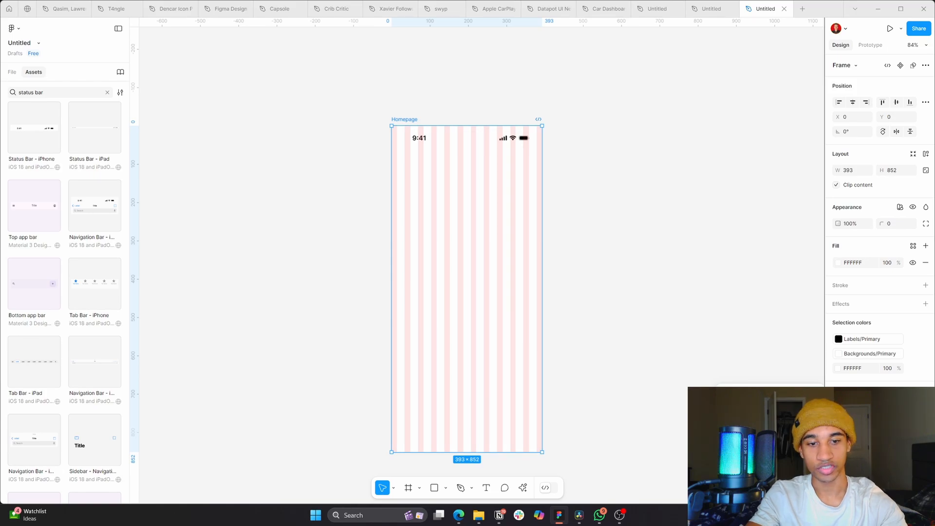
{"action": "type", "text": "16"}
{"action": "key", "text": "Return"}
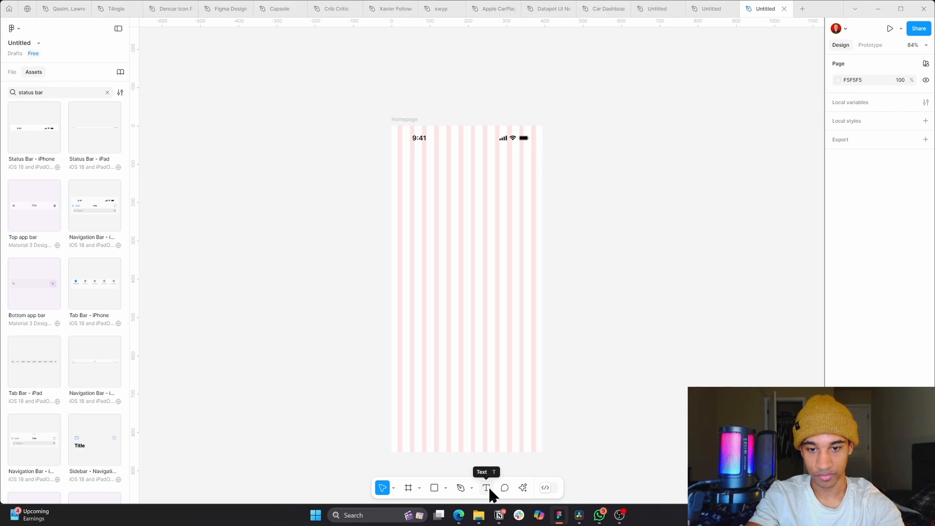
- Add a "LOGO" text to the Homepage frame and centre it horizontally below the status bar, at about Y 88
{"action": "left_click", "coordinate": [489, 488]}
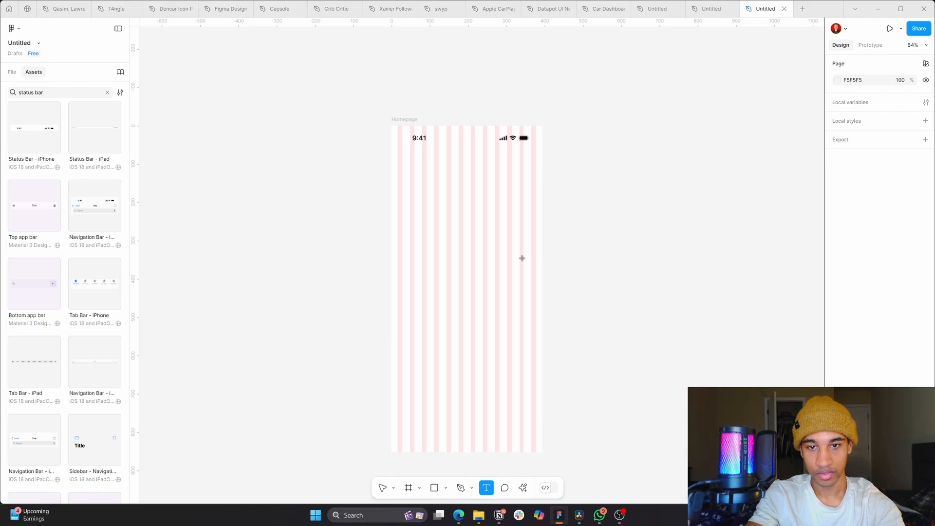
{"action": "left_click", "coordinate": [418, 161]}
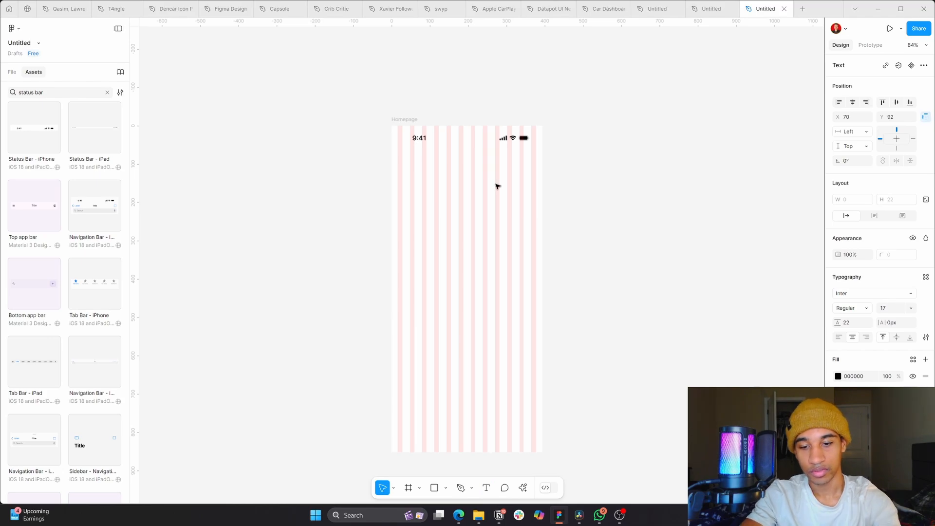
{"action": "type", "text": "LOGO"}
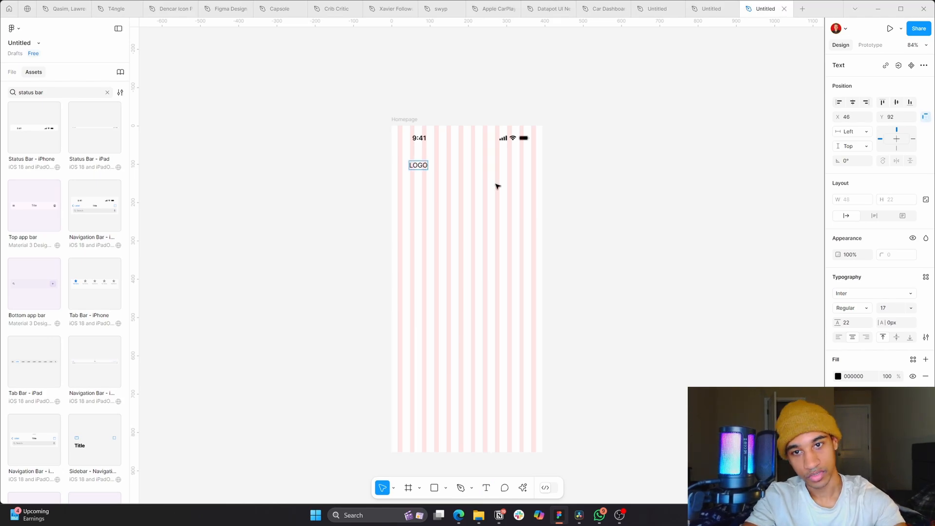
{"action": "key", "text": "Escape"}
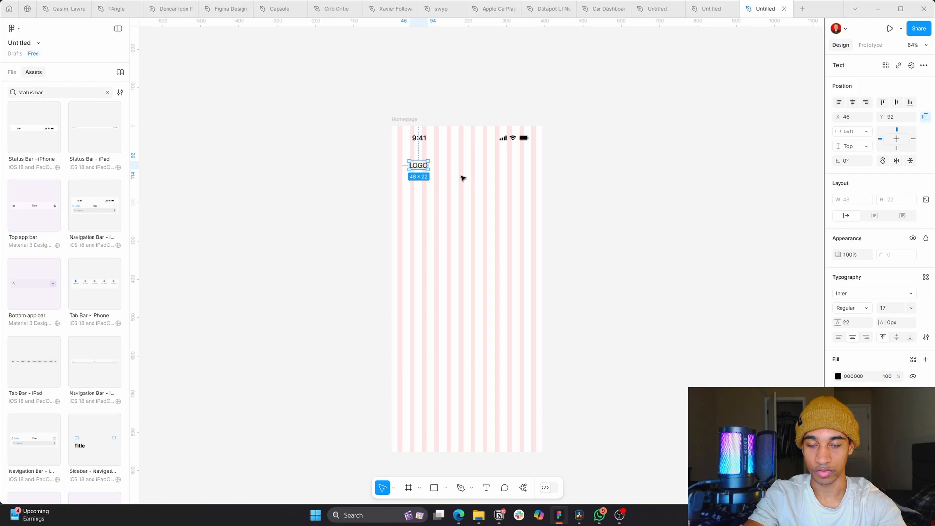
{"action": "left_click_drag", "start_coordinate": [419, 167], "coordinate": [468, 167]}
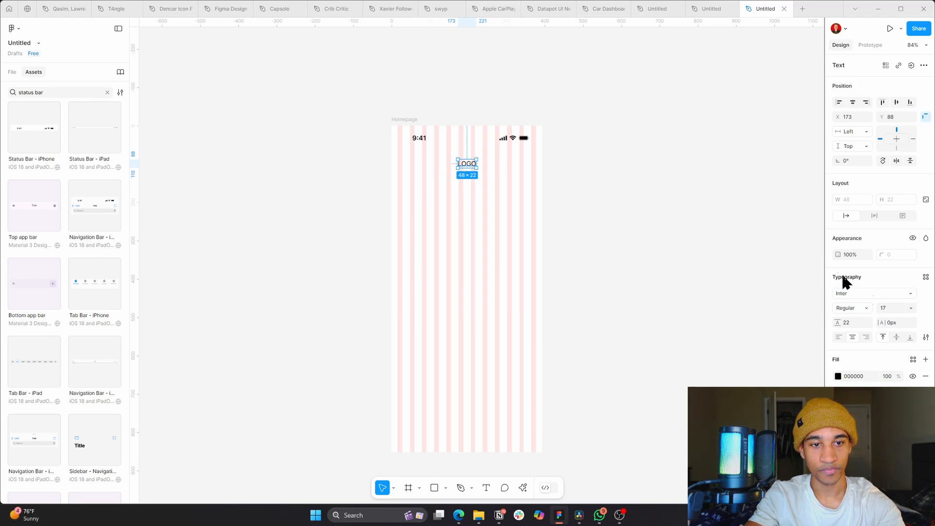
- Set the LOGO text to Bold weight and size 32, keeping the Inter font
{"action": "left_click", "coordinate": [890, 292]}
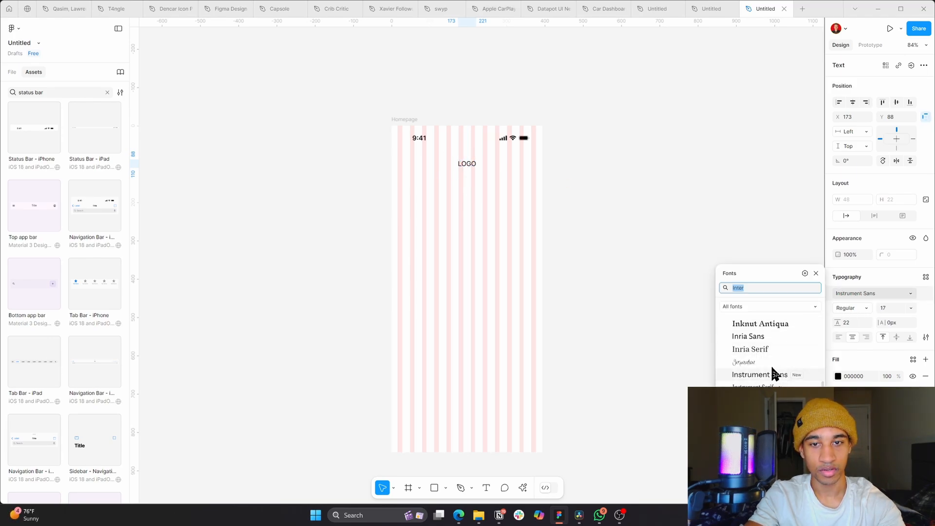
{"action": "left_click", "coordinate": [868, 307]}
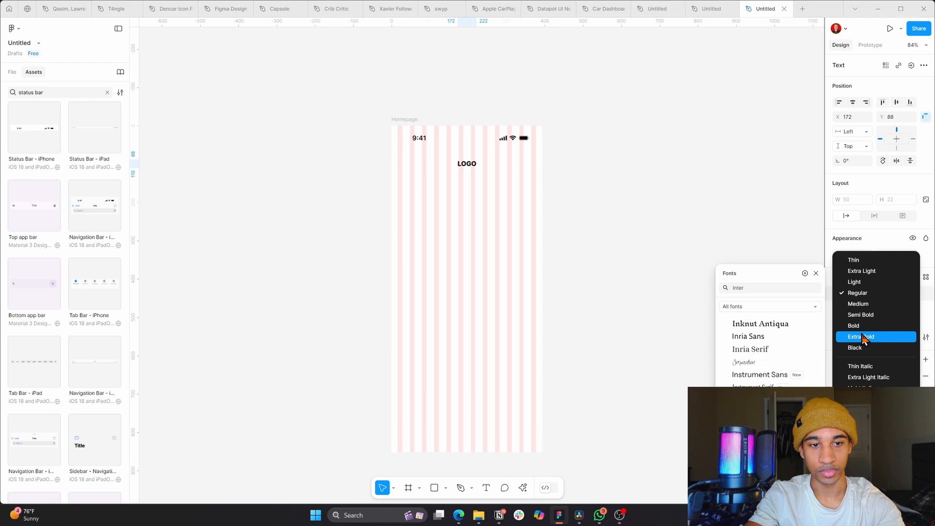
{"action": "left_click", "coordinate": [860, 325]}
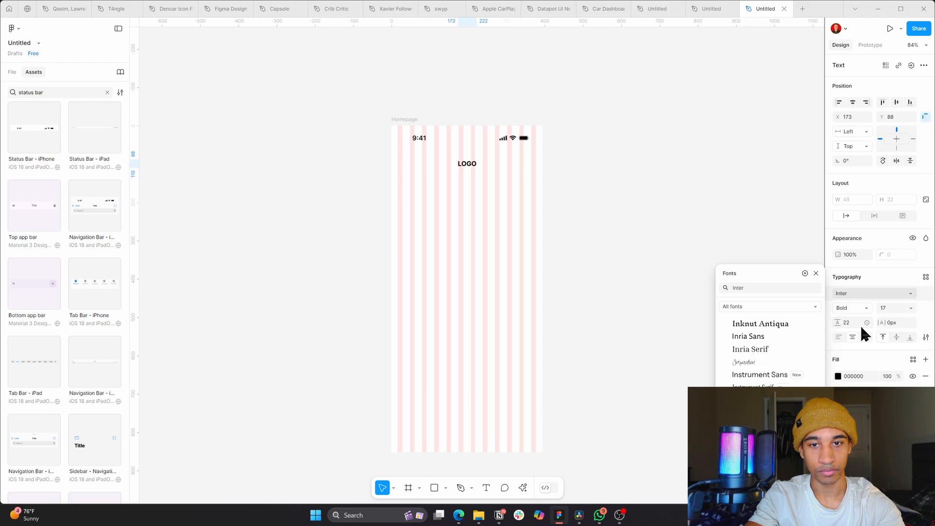
{"action": "left_click", "coordinate": [908, 308]}
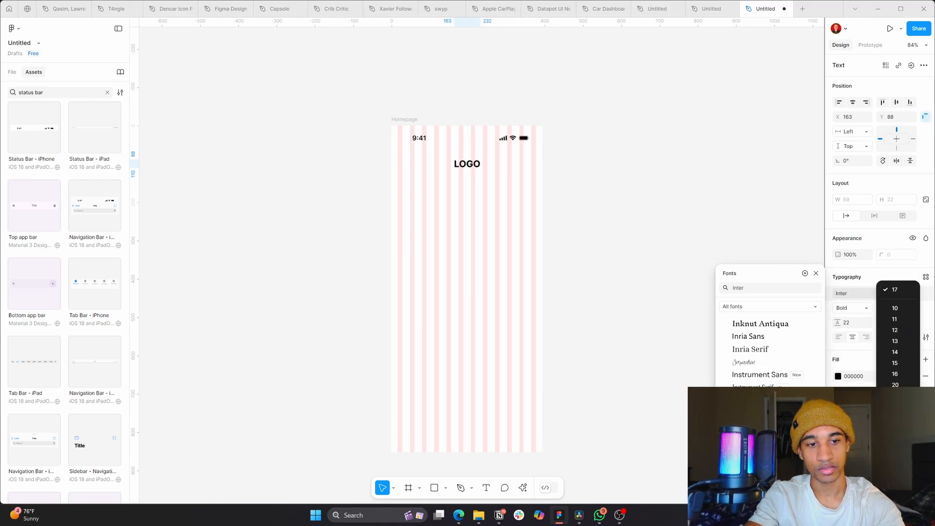
{"action": "left_click", "coordinate": [895, 407]}
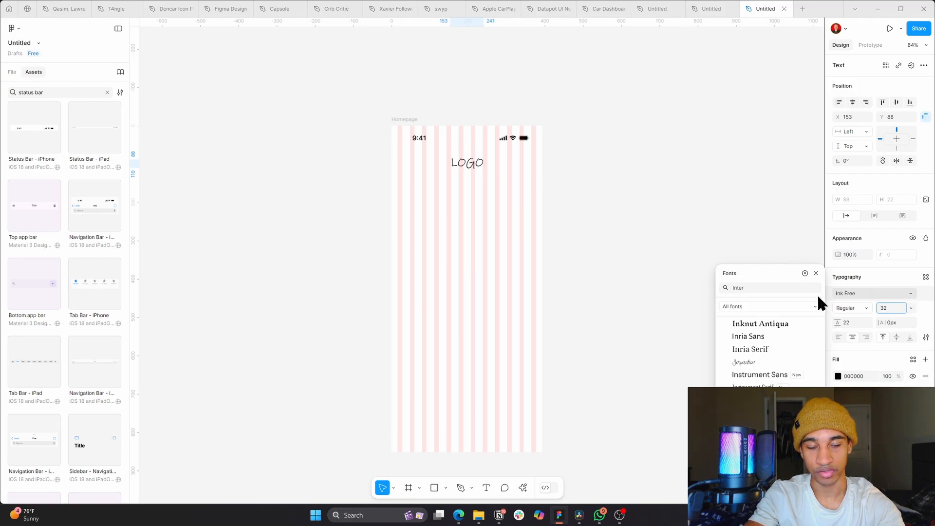
{"action": "left_click", "coordinate": [817, 273]}
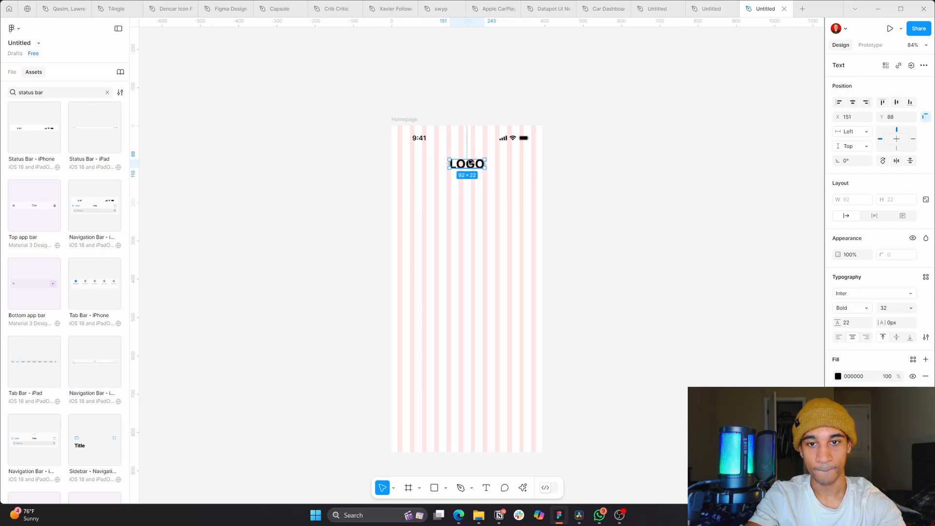
- Wrap the status bar and the LOGO text together in a vertical auto layout frame
{"action": "left_click", "coordinate": [432, 135]}
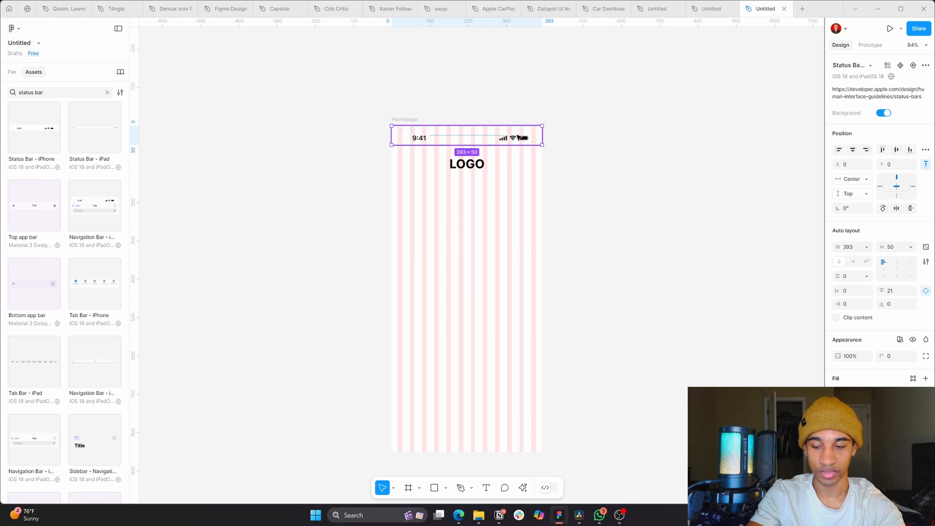
{"action": "left_click", "coordinate": [477, 165], "text": "shift"}
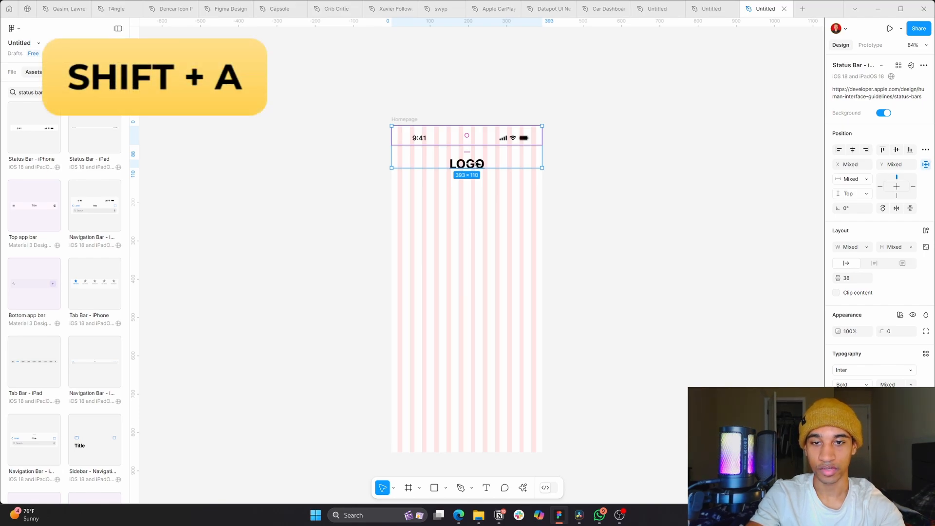
{"action": "key", "text": "shift+a"}
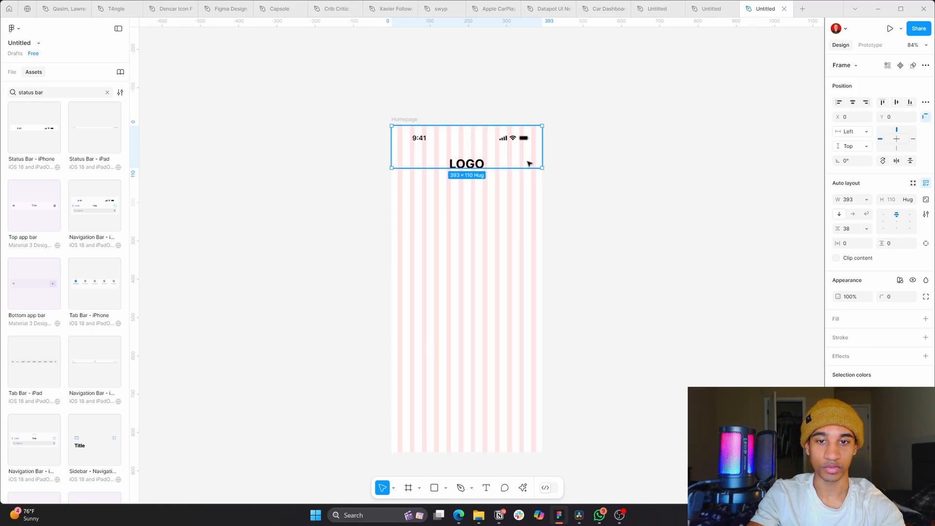
- Add a "Logo" text beside the Homepage frame and move it into the header auto layout between the status bar and LOGO
{"action": "key", "text": "t"}
{"action": "left_click", "coordinate": [599, 161]}
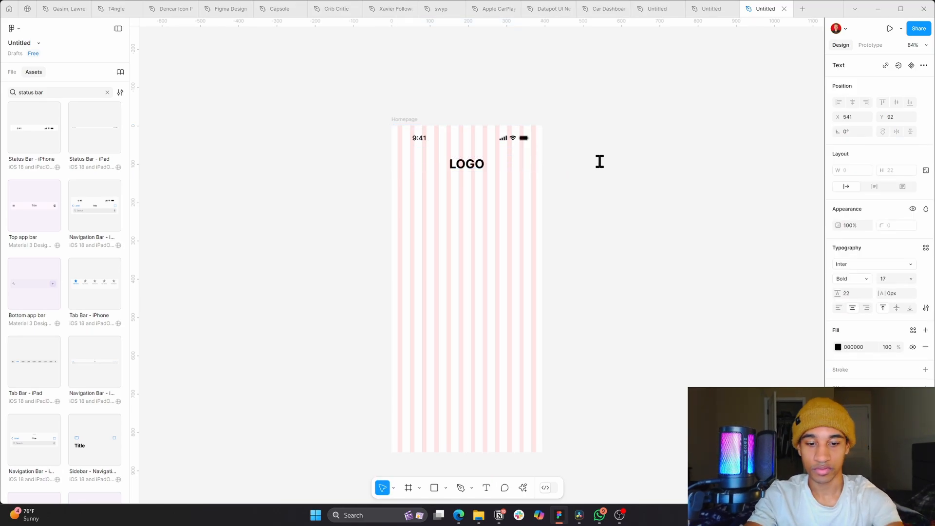
{"action": "type", "text": "Logo"}
{"action": "key", "text": "Escape"}
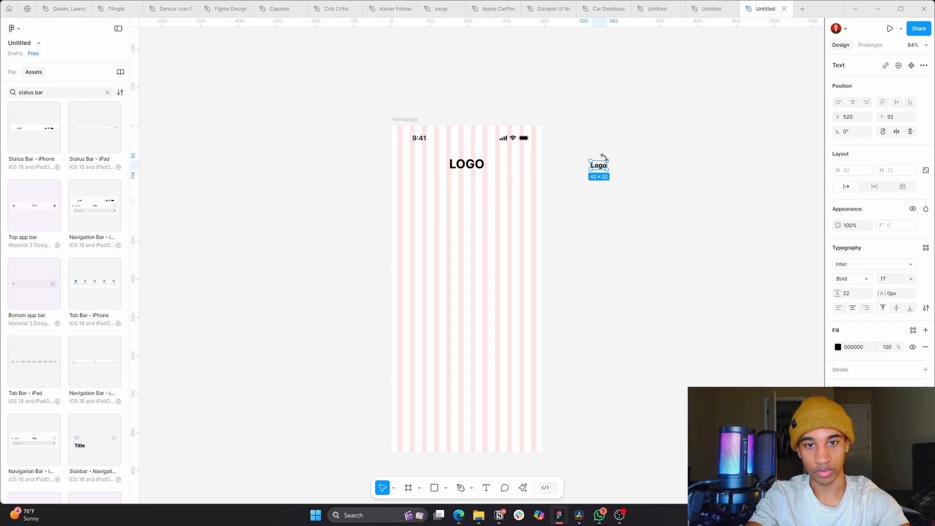
{"action": "left_click_drag", "start_coordinate": [599, 167], "coordinate": [466, 157]}
{"action": "left_click", "coordinate": [484, 161]}
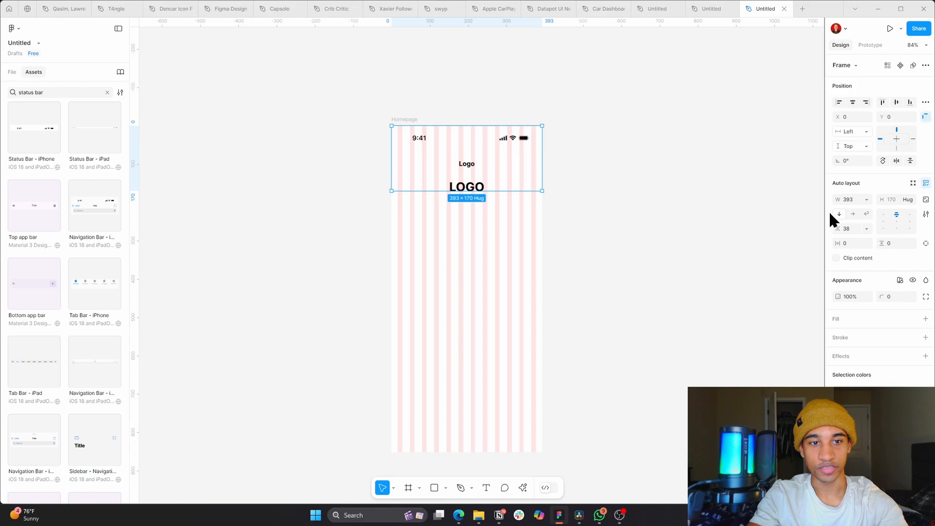
- Delete the extra "Logo" text from the header auto layout
{"action": "left_click_drag", "start_coordinate": [843, 228], "coordinate": [838, 227]}
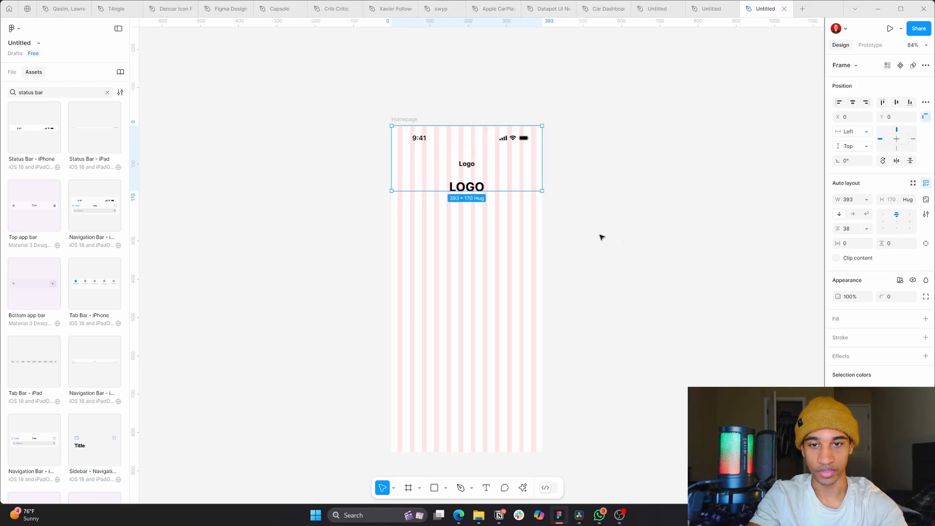
{"action": "left_click", "coordinate": [491, 168]}
{"action": "key", "text": "Delete"}
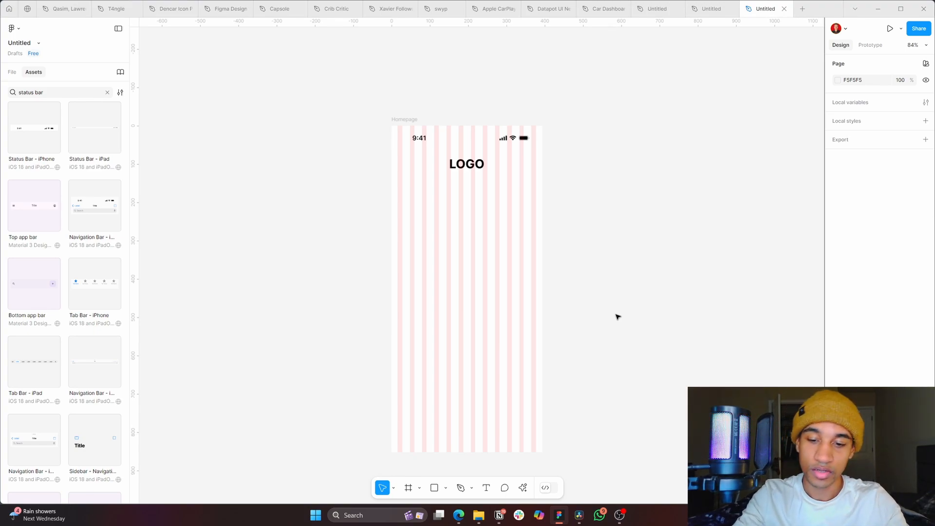
- Add a "Greenpoint, NY" text beside the Homepage frame and wrap it in its own auto layout frame
{"action": "key", "text": "t"}
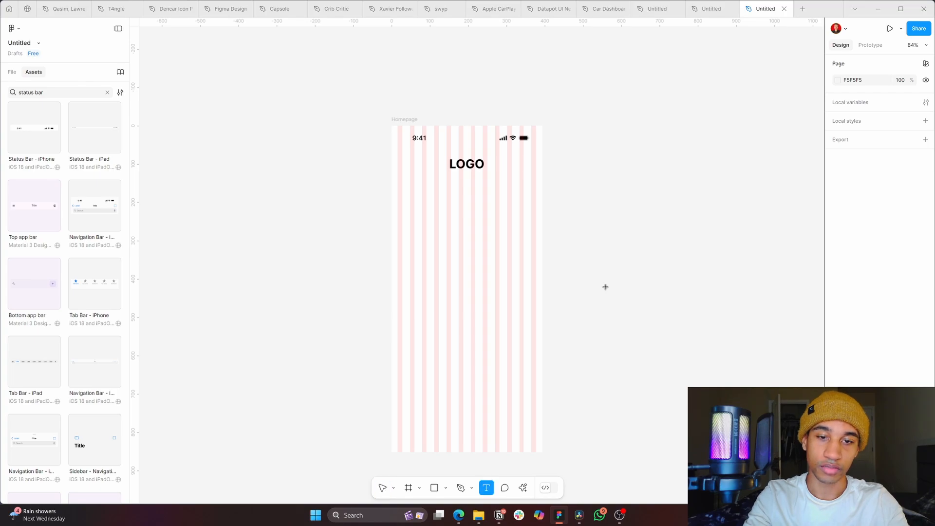
{"action": "left_click", "coordinate": [586, 191]}
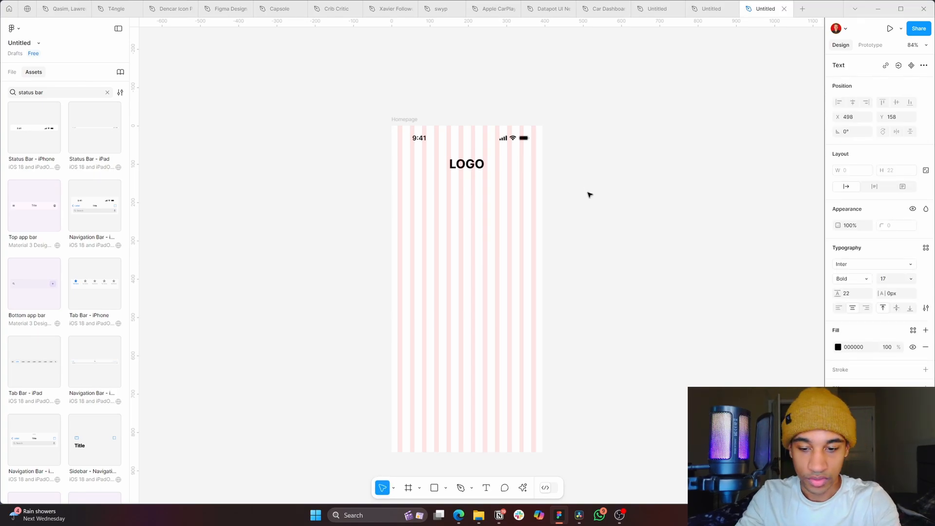
{"action": "type", "text": "Greenpoint"}
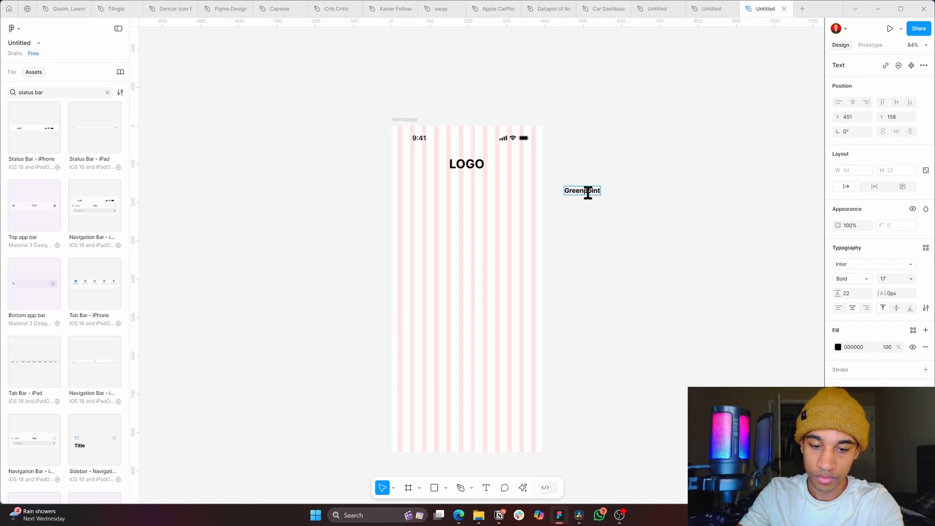
{"action": "type", "text": ", NY"}
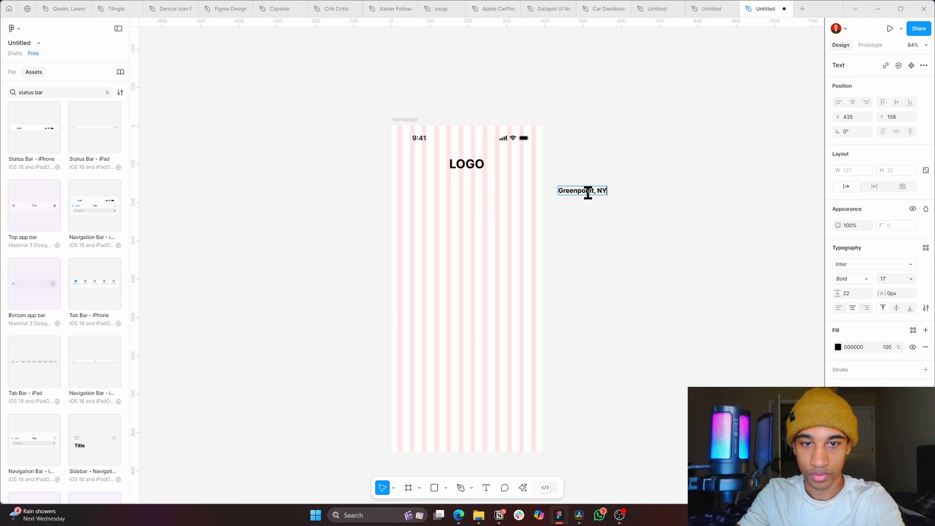
{"action": "key", "text": "Escape"}
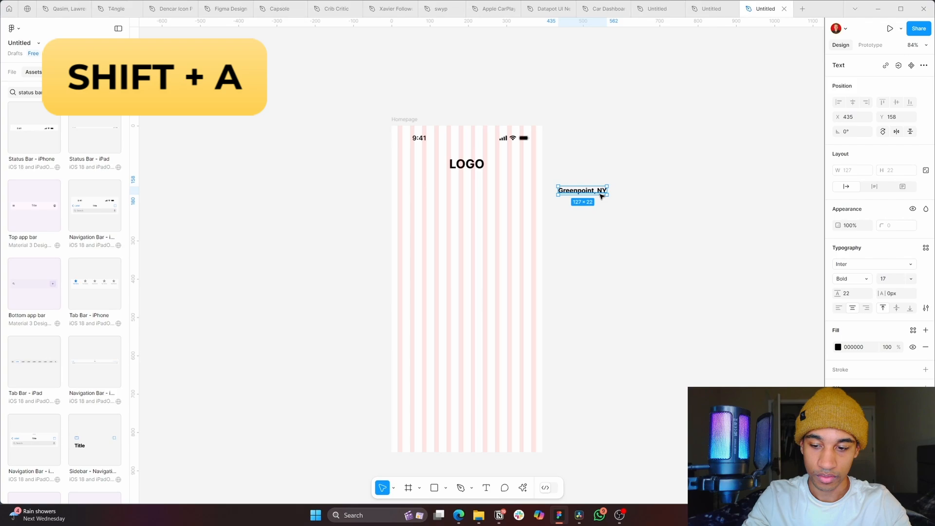
{"action": "key", "text": "shift+a"}
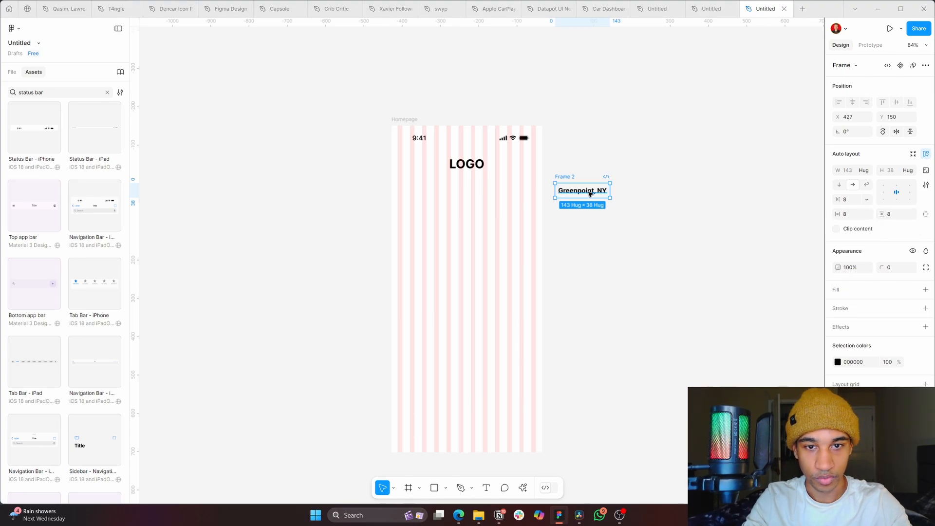
- Move the Greenpoint, NY frame into the header below LOGO, with its width set to Fill container and its content aligned left
{"action": "left_click_drag", "start_coordinate": [590, 194], "coordinate": [480, 167]}
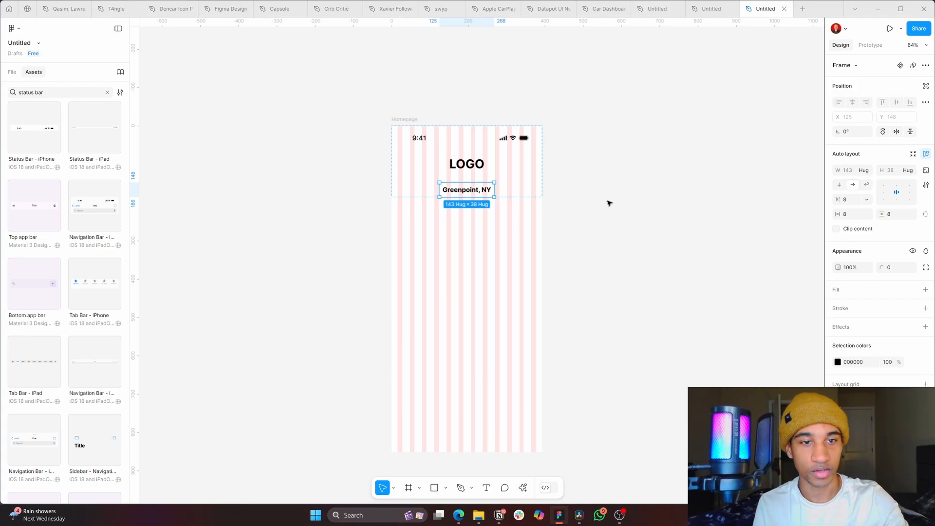
{"action": "left_click", "coordinate": [867, 170]}
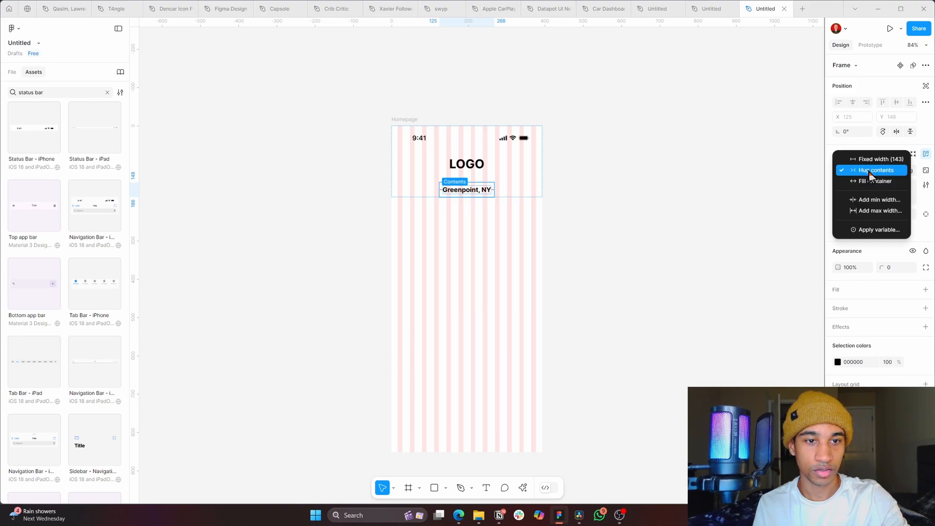
{"action": "left_click", "coordinate": [866, 180]}
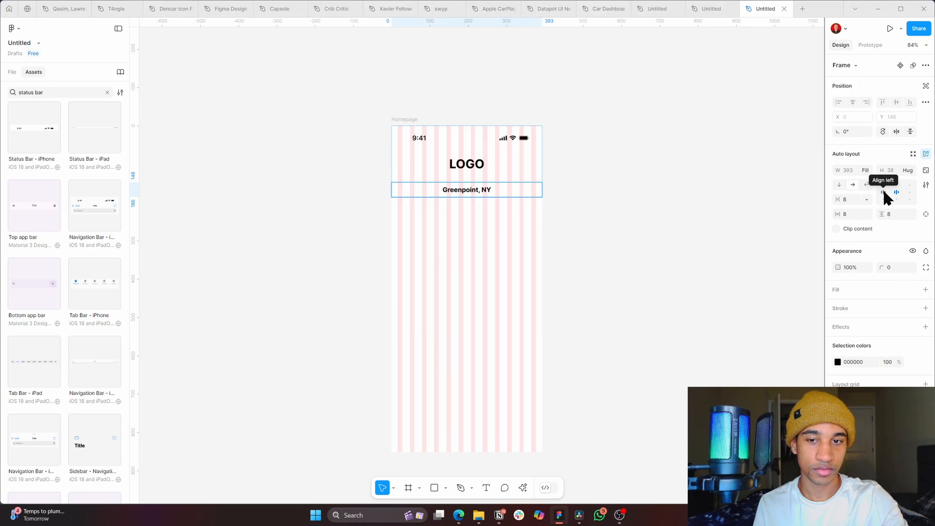
{"action": "left_click", "coordinate": [884, 192]}
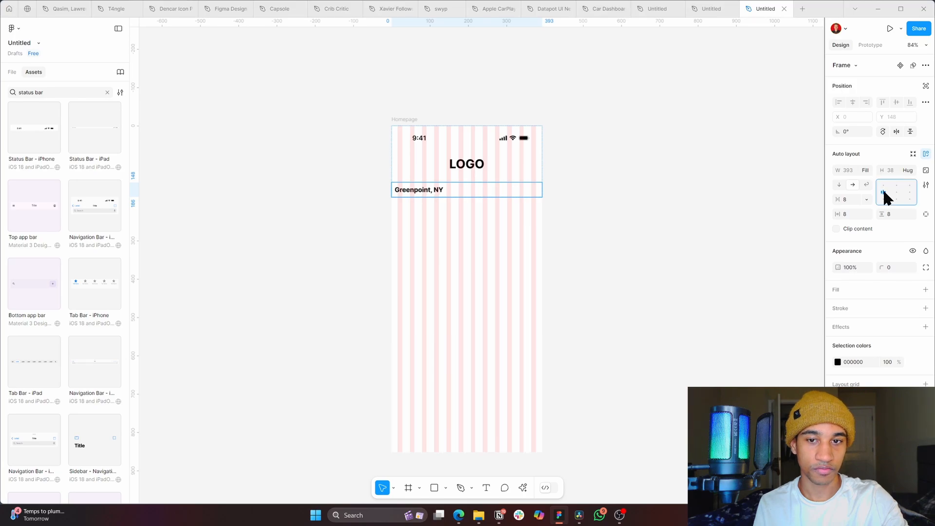
- Give the Greenpoint, NY frame a light grey EEEEEE fill
{"action": "left_click", "coordinate": [926, 290]}
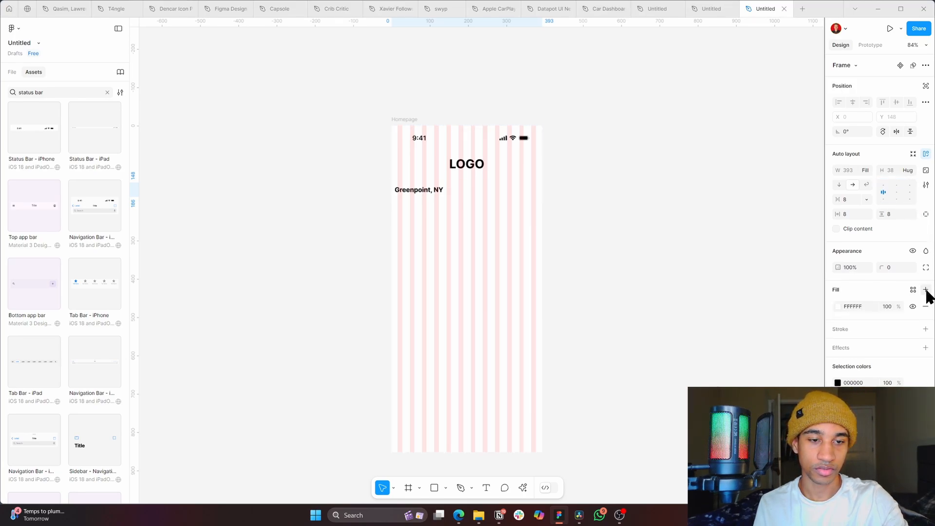
{"action": "left_click", "coordinate": [838, 306]}
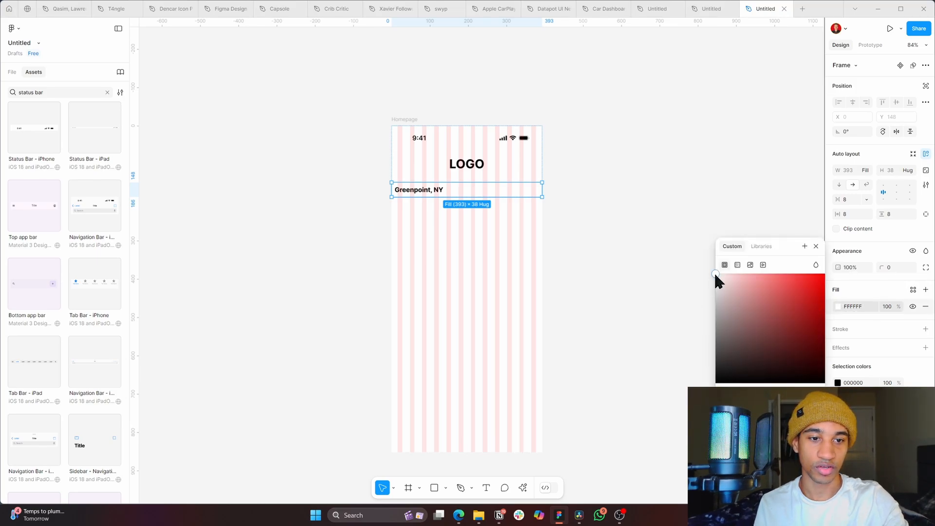
{"action": "left_click_drag", "start_coordinate": [715, 273], "coordinate": [712, 281]}
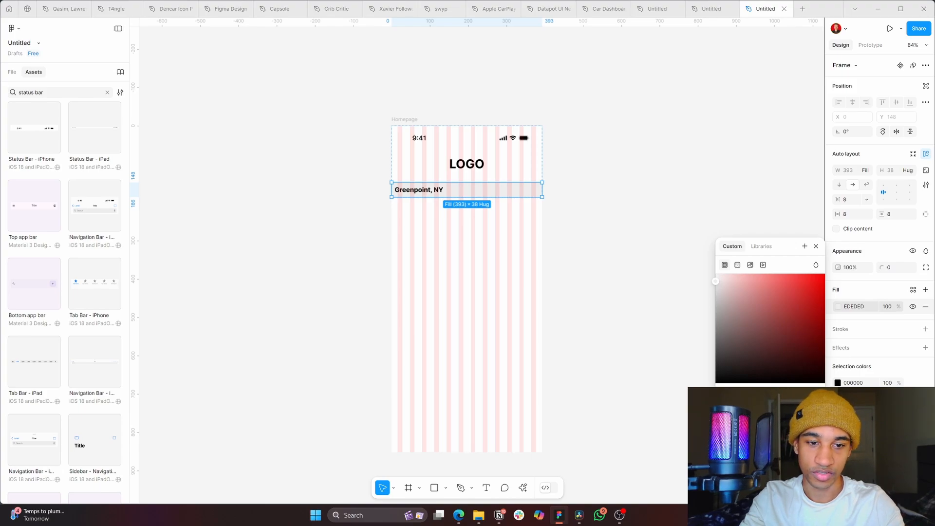
{"action": "type", "text": "EEEEEE"}
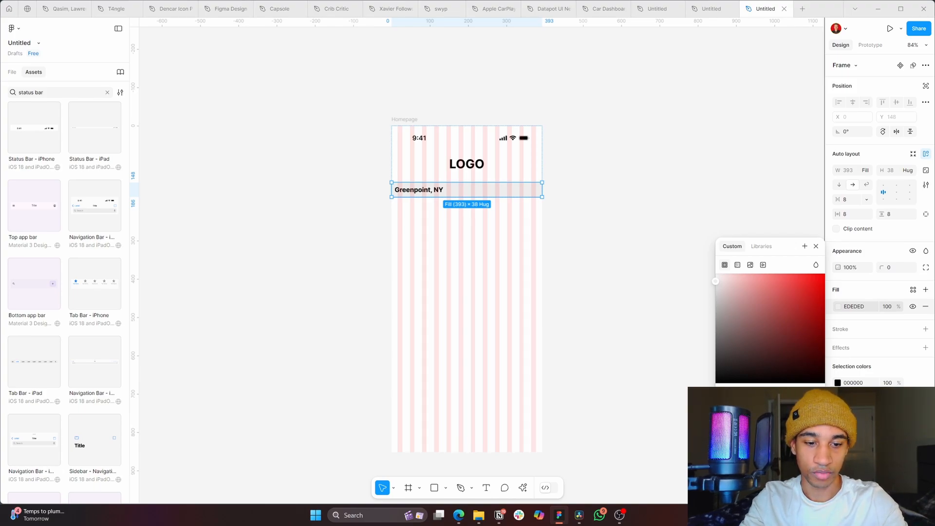
{"action": "key", "text": "Return"}
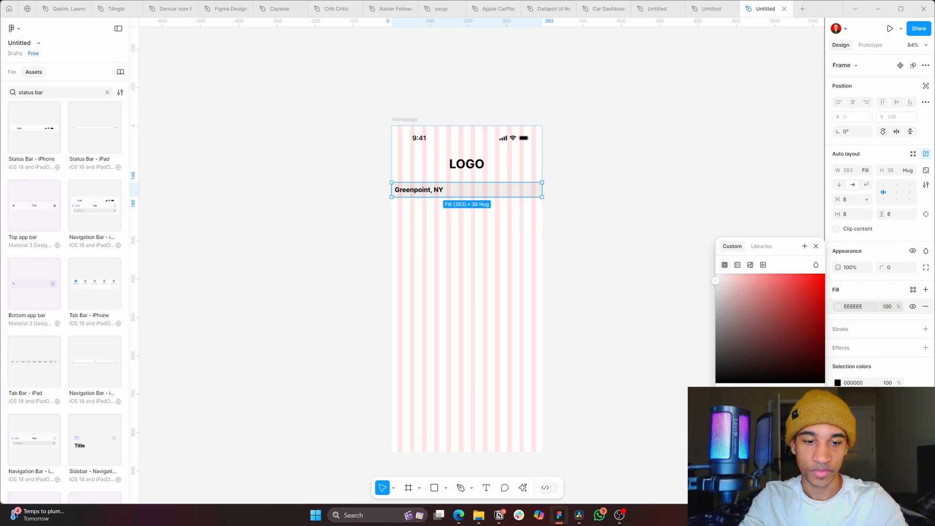
{"action": "mouse_move", "coordinate": [715, 281]}
{"action": "left_mouse_down"}
{"action": "mouse_move", "coordinate": [716, 297]}
{"action": "mouse_move", "coordinate": [716, 288]}
{"action": "left_mouse_up"}
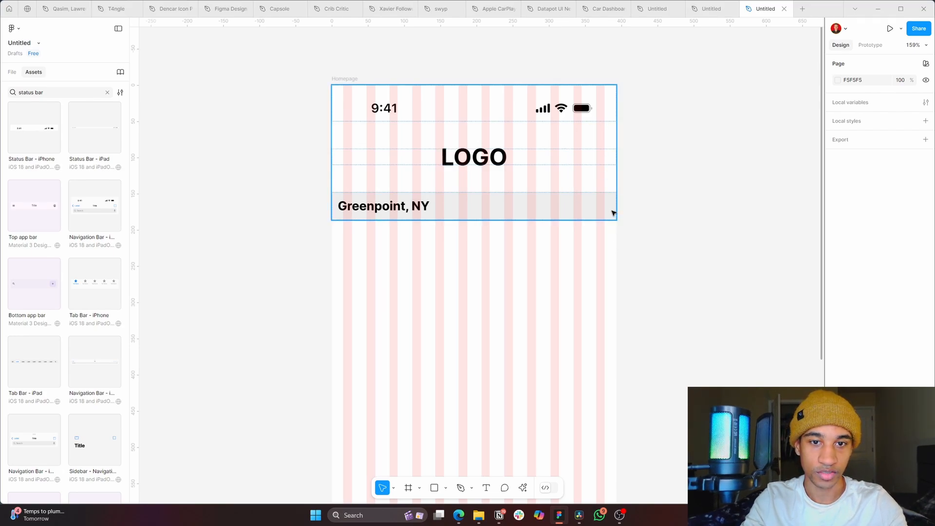
- Set the header auto layout frame's horizontal padding to 16
{"action": "left_click", "coordinate": [420, 155]}
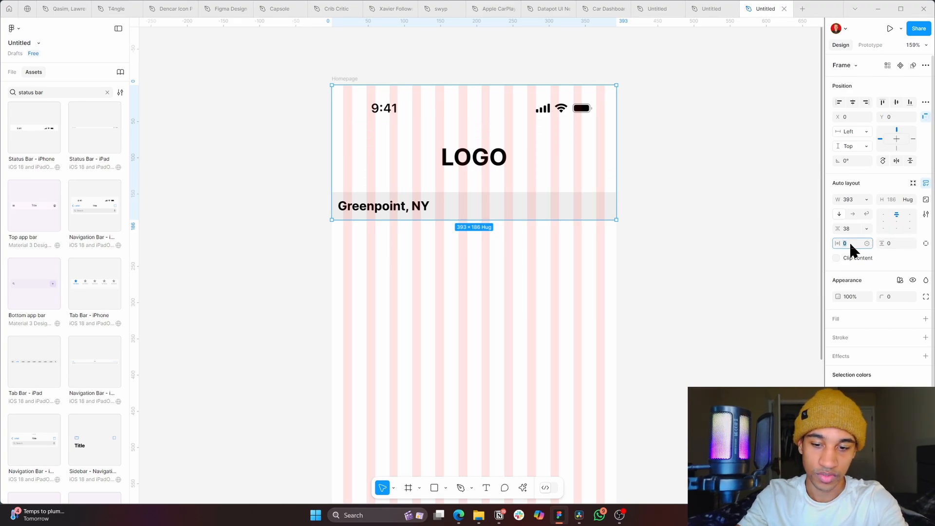
{"action": "type", "text": "16"}
{"action": "key", "text": "Return"}
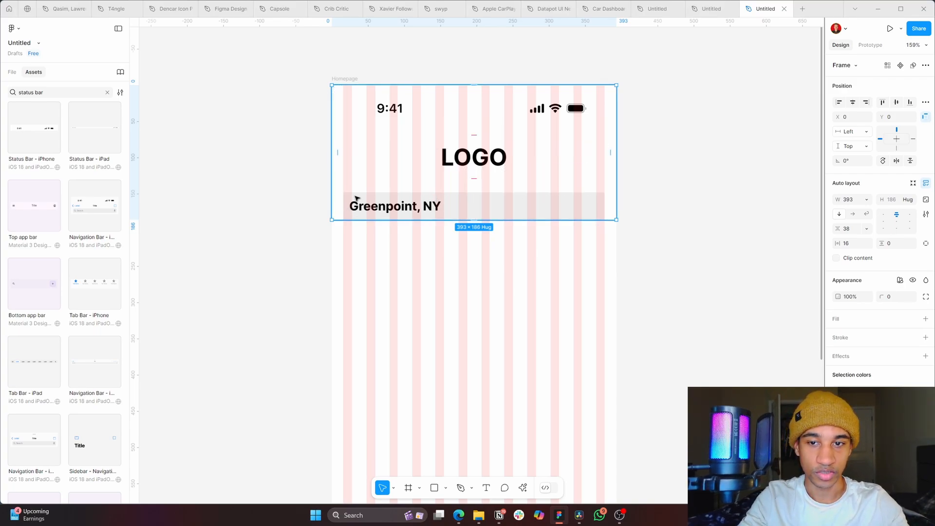
- Set the Greenpoint, NY bar's horizontal and vertical padding to 12 and its corner radius to 12
{"action": "left_click", "coordinate": [484, 204]}
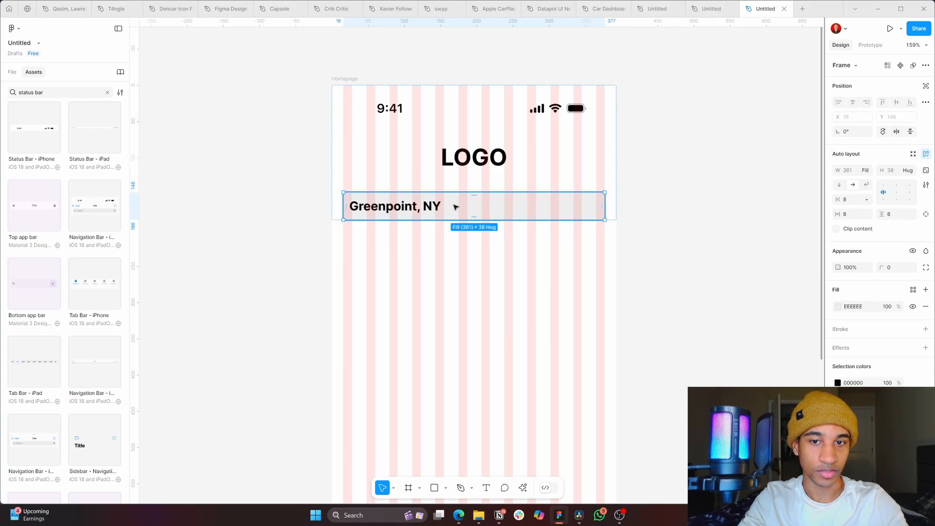
{"action": "left_click", "coordinate": [896, 213]}
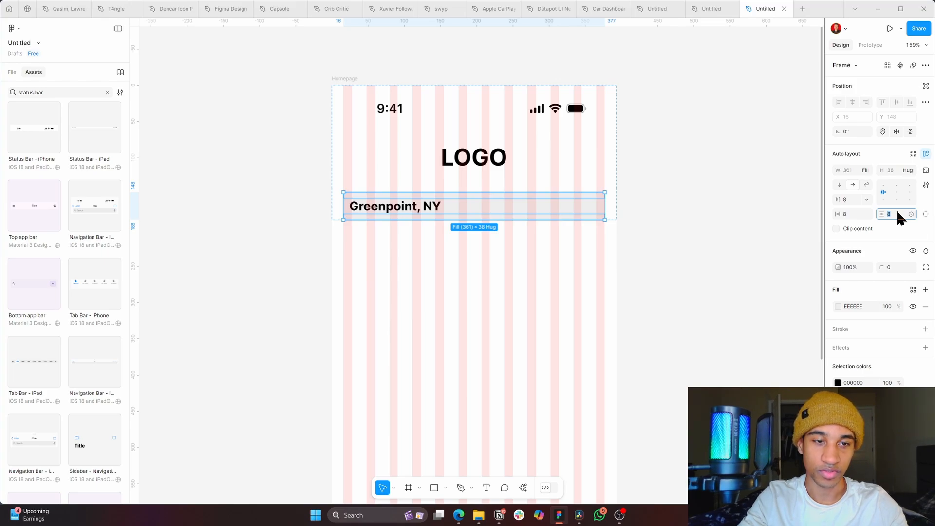
{"action": "left_click", "coordinate": [845, 214]}
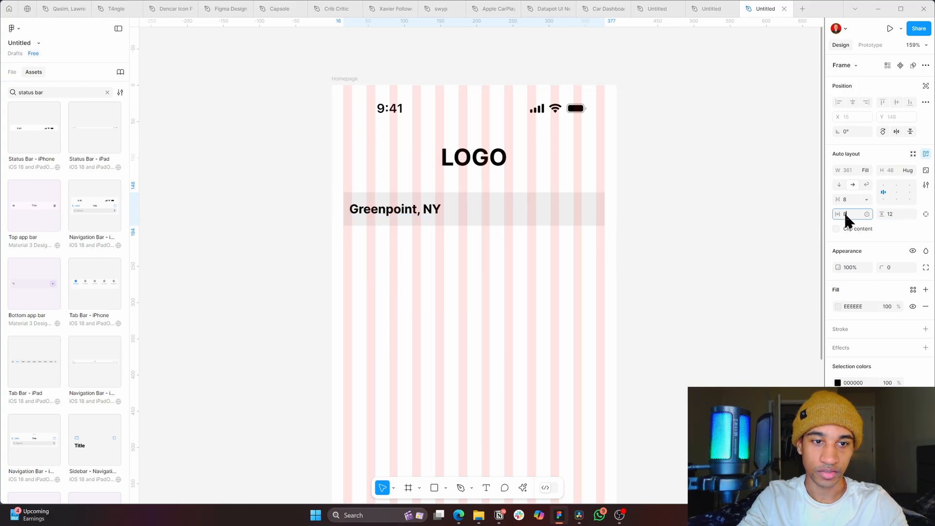
{"action": "type", "text": "12"}
{"action": "key", "text": "Return"}
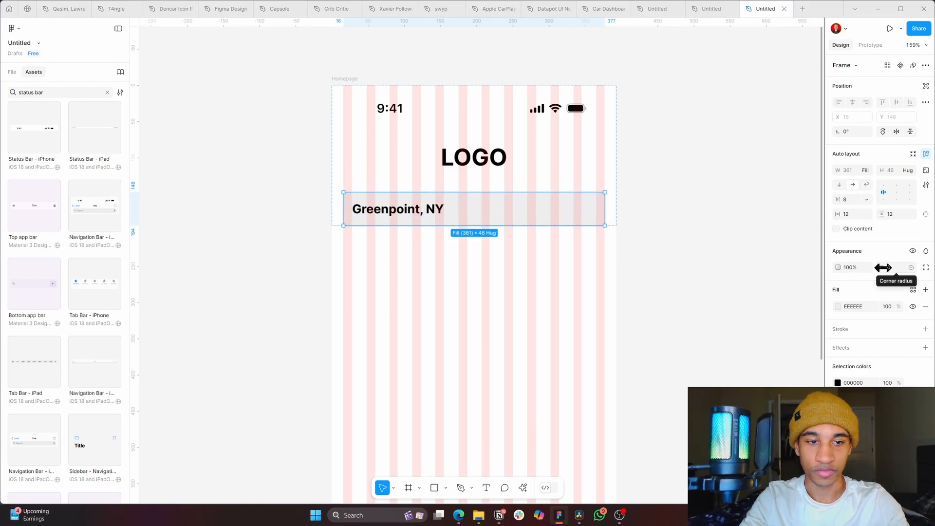
{"action": "left_click_drag", "start_coordinate": [884, 270], "coordinate": [919, 272]}
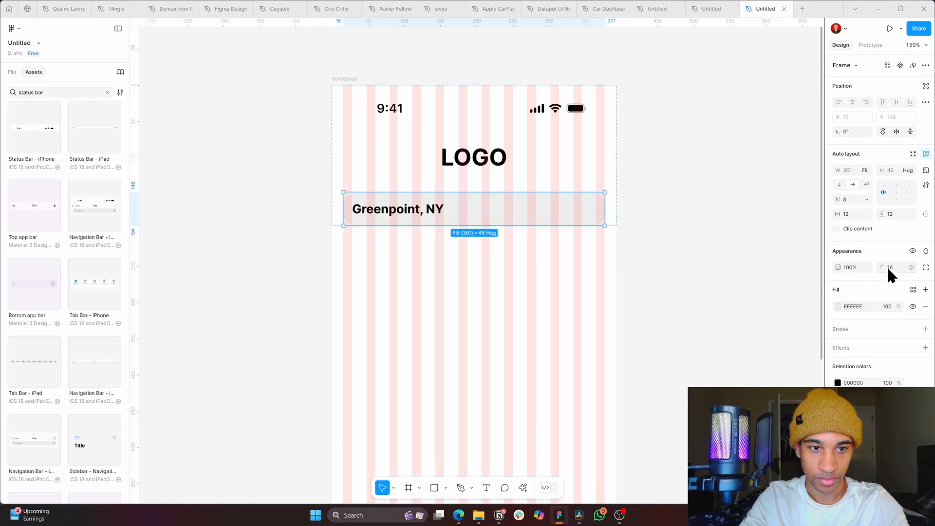
{"action": "left_click_drag", "start_coordinate": [887, 270], "coordinate": [866, 276]}
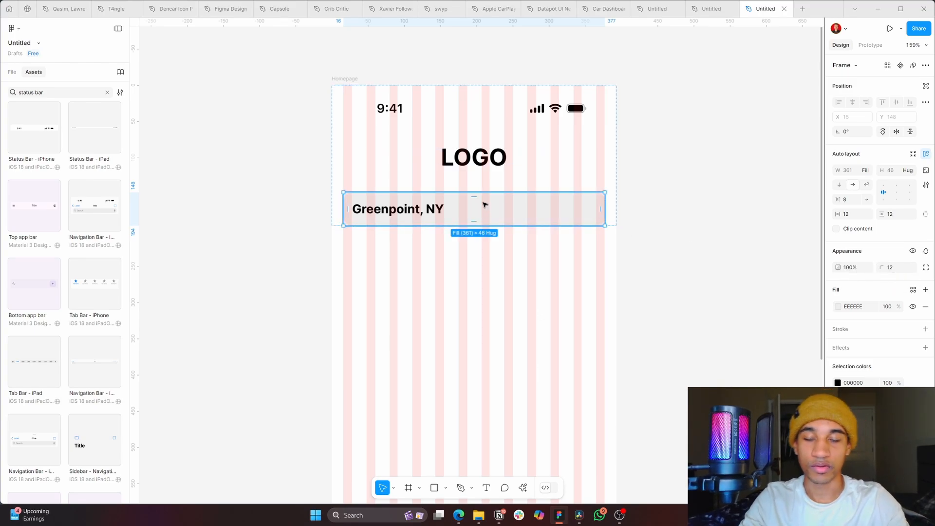
- Set the font size of the Greenpoint, NY text to 16
{"action": "left_click", "coordinate": [440, 209]}
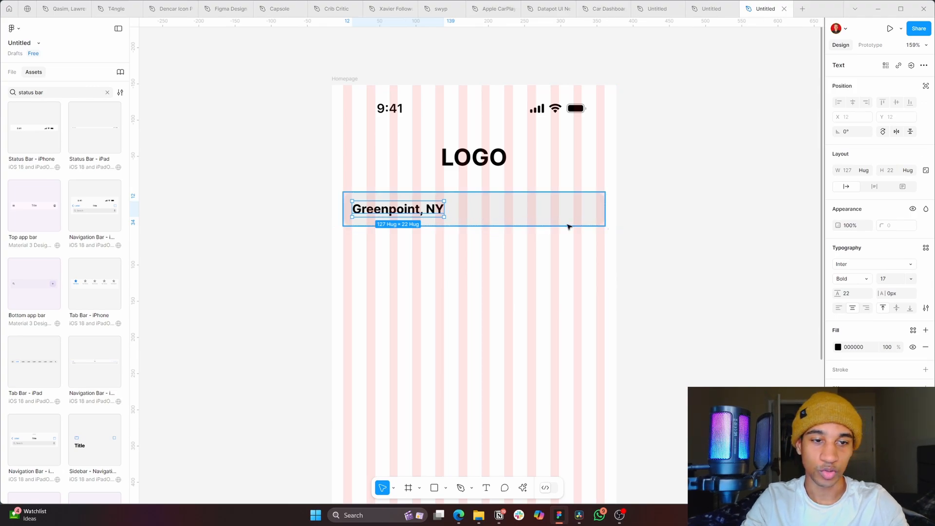
{"action": "left_click", "coordinate": [913, 282]}
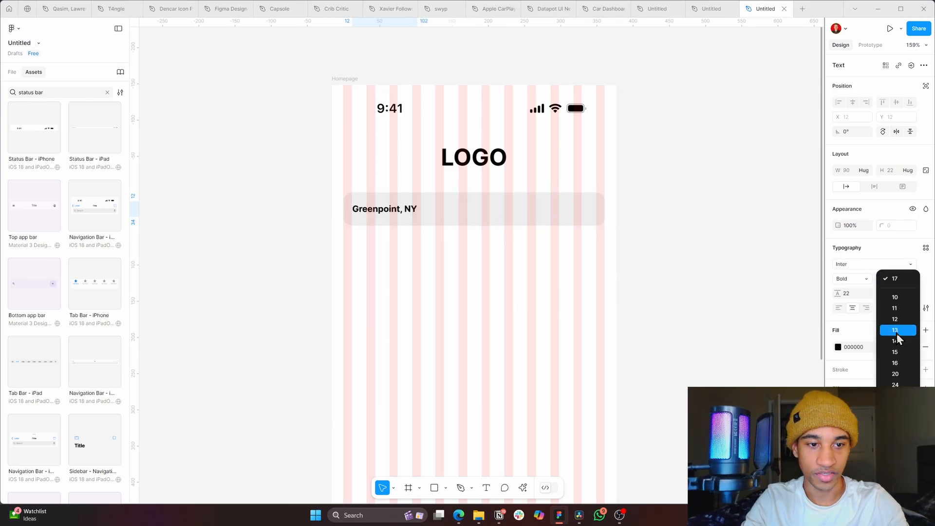
{"action": "left_click", "coordinate": [896, 363]}
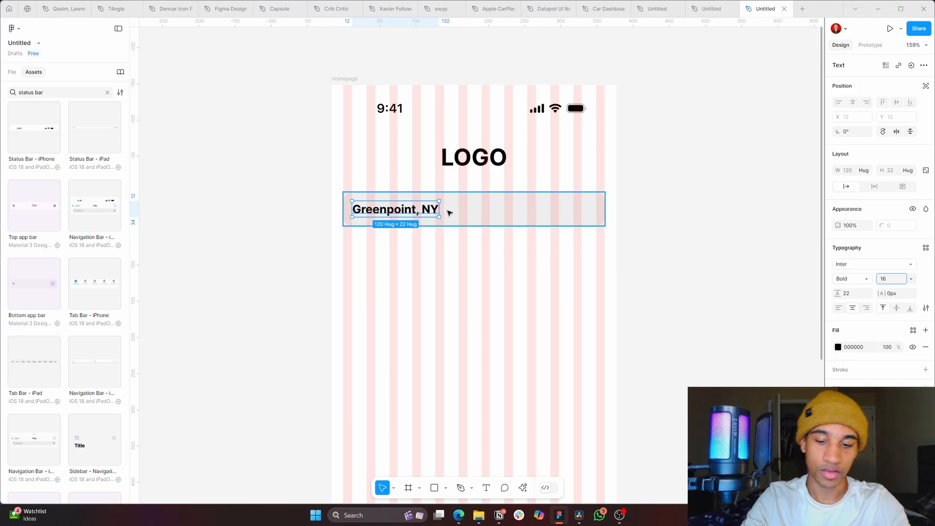
- Change the Greenpoint, NY text to Regular weight and set its opacity to 60%
{"action": "key", "text": "ctrl+b"}
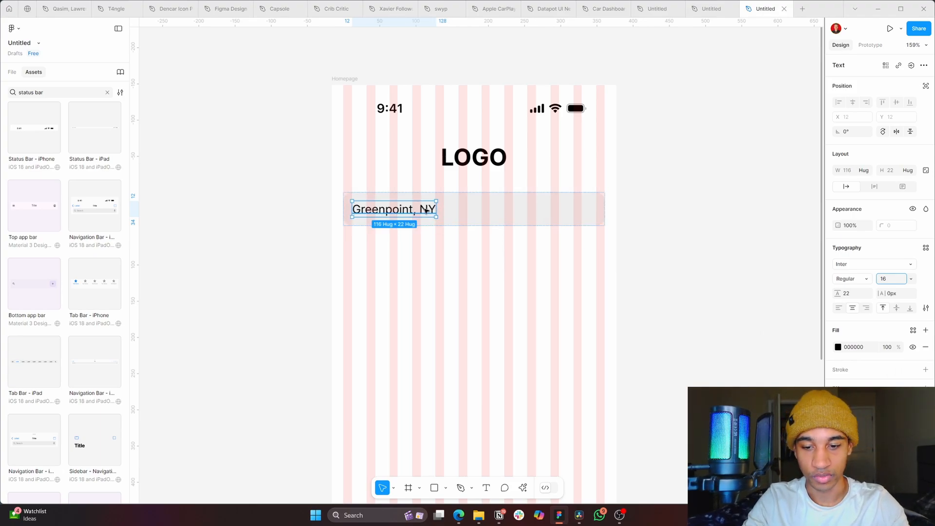
{"action": "key", "text": "ctrl+b"}
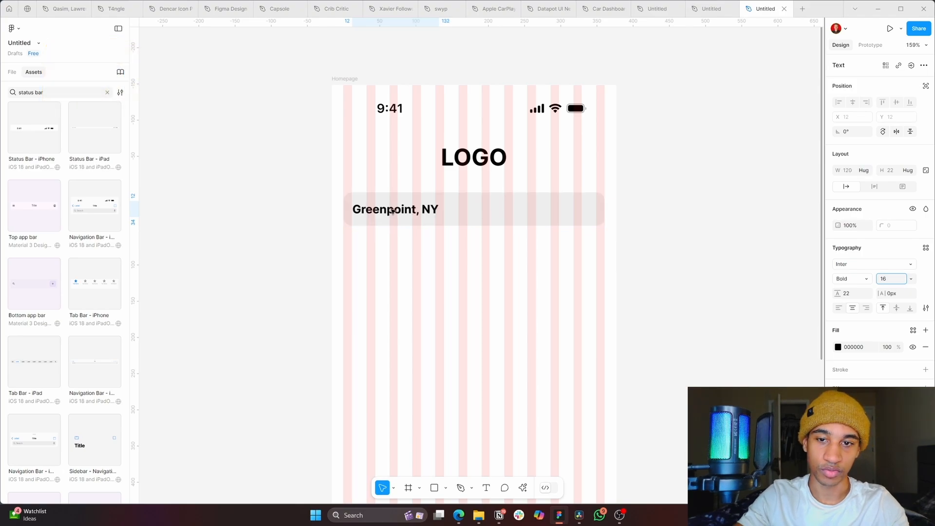
{"action": "key", "text": "ctrl+b"}
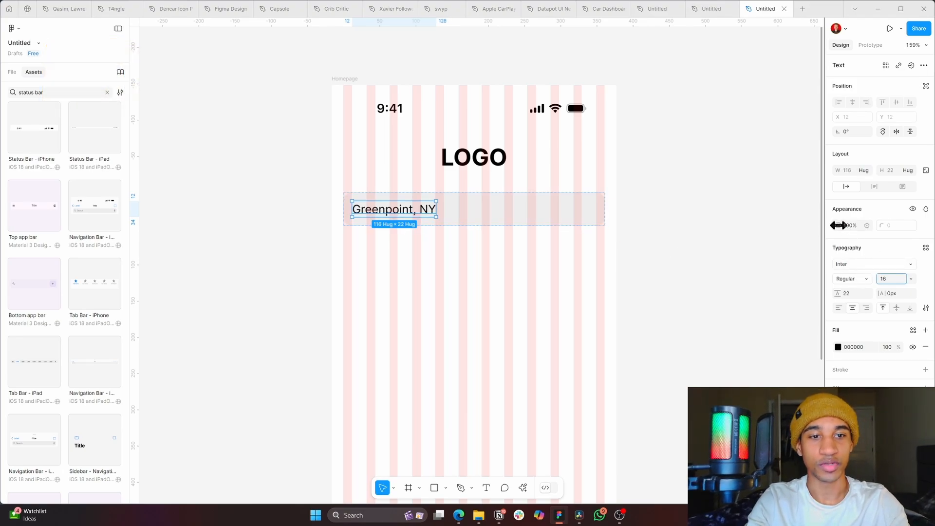
{"action": "left_click", "coordinate": [858, 225]}
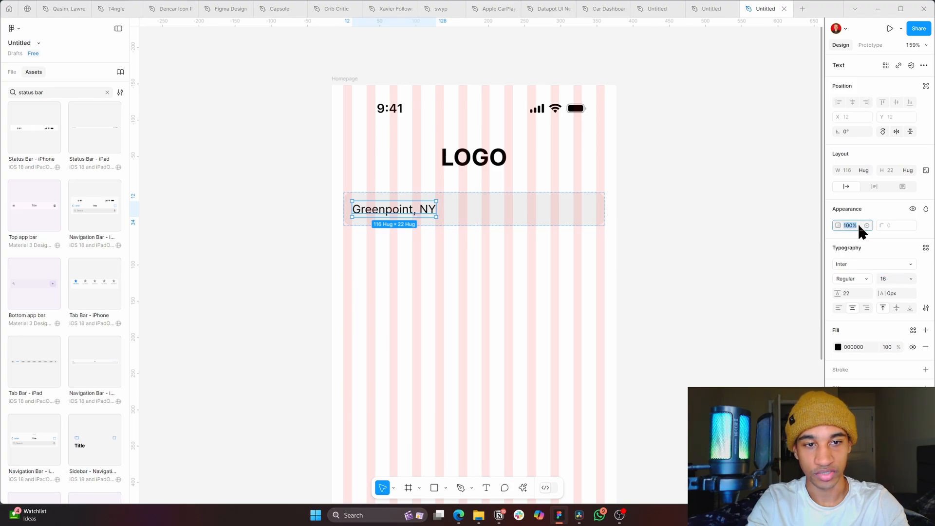
{"action": "left_click", "coordinate": [408, 212]}
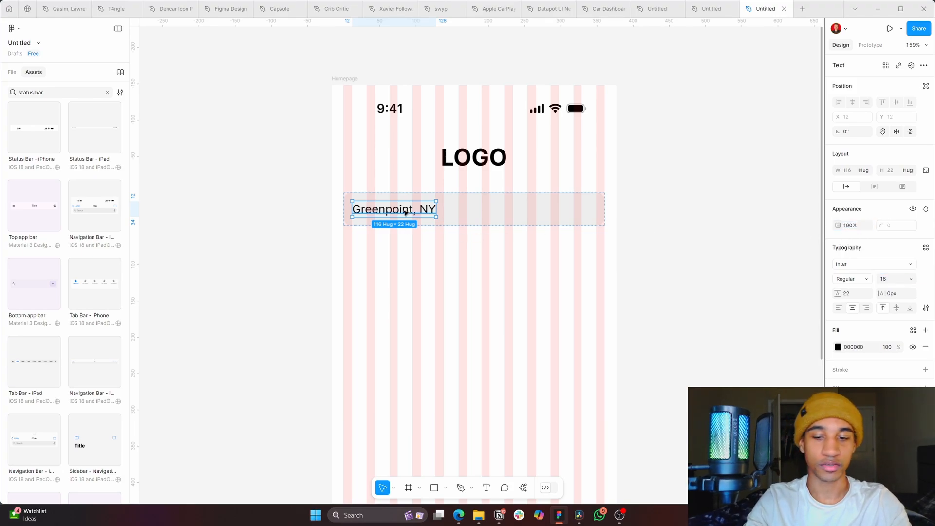
{"action": "key", "text": "6"}
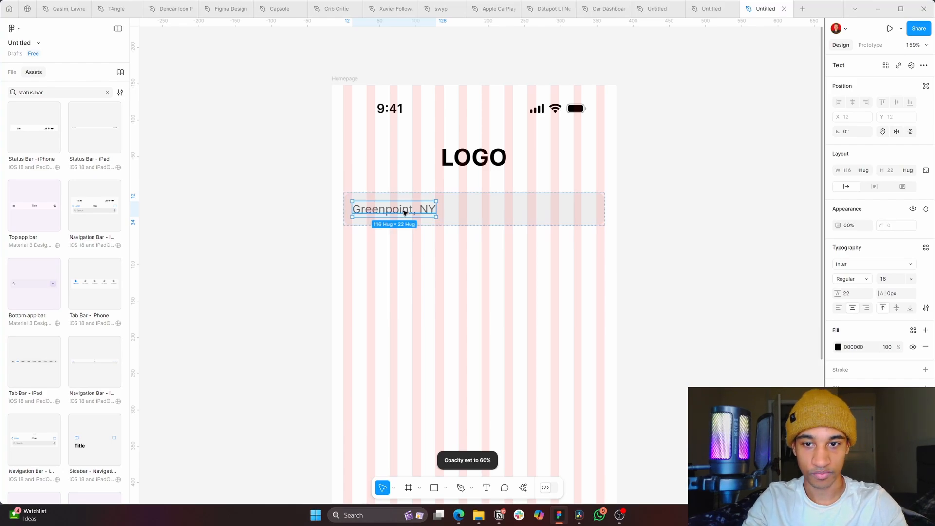
{"action": "key", "text": "Escape"}
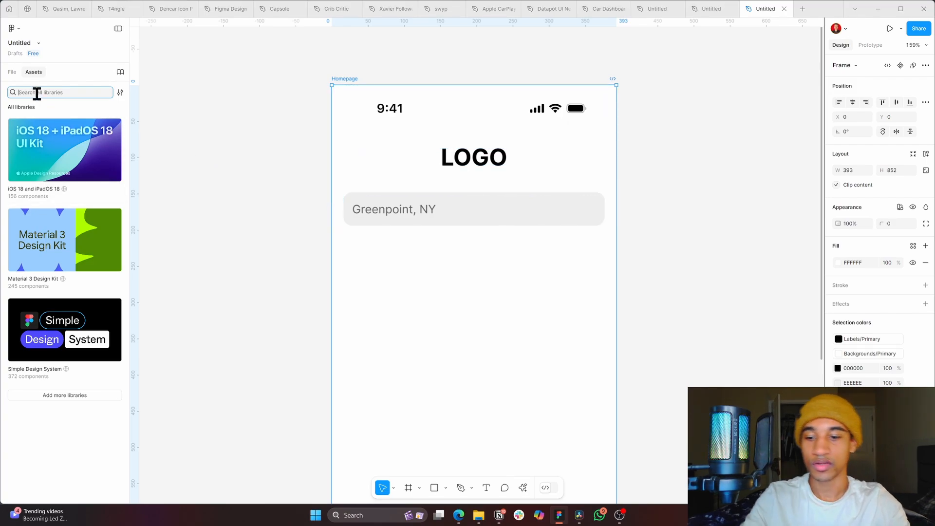
- Search the asset libraries for "search" and place the Simple Design System magnifier icon on the canvas left of the Homepage frame
{"action": "type", "text": "searc"}
{"action": "type", "text": "h"}
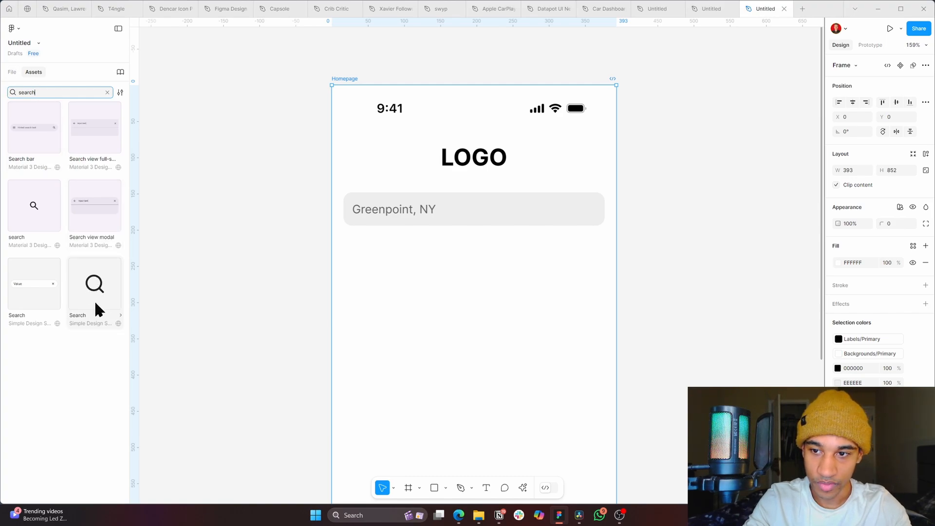
{"action": "left_click_drag", "start_coordinate": [97, 293], "coordinate": [274, 218]}
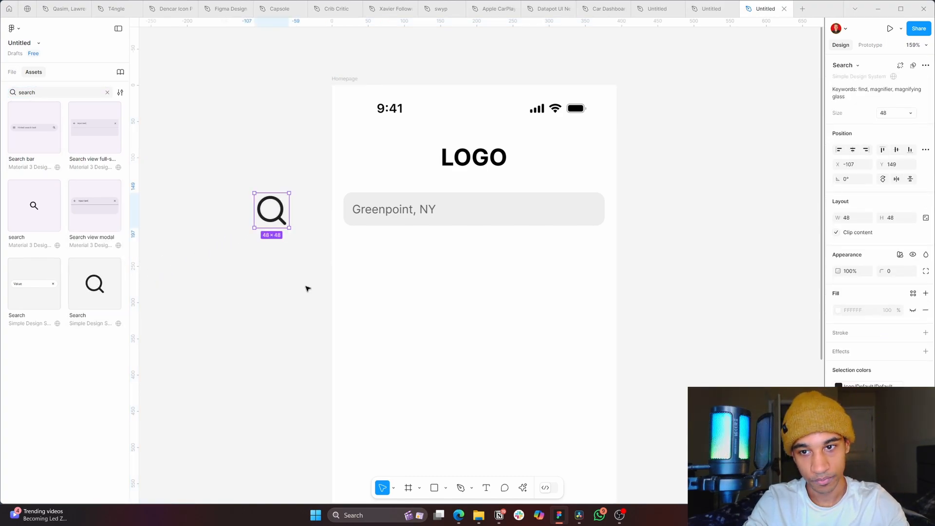
- Find the Iconify plugin by name and run it
{"action": "right_click", "coordinate": [680, 217]}
{"action": "mouse_move", "coordinate": [717, 291]}
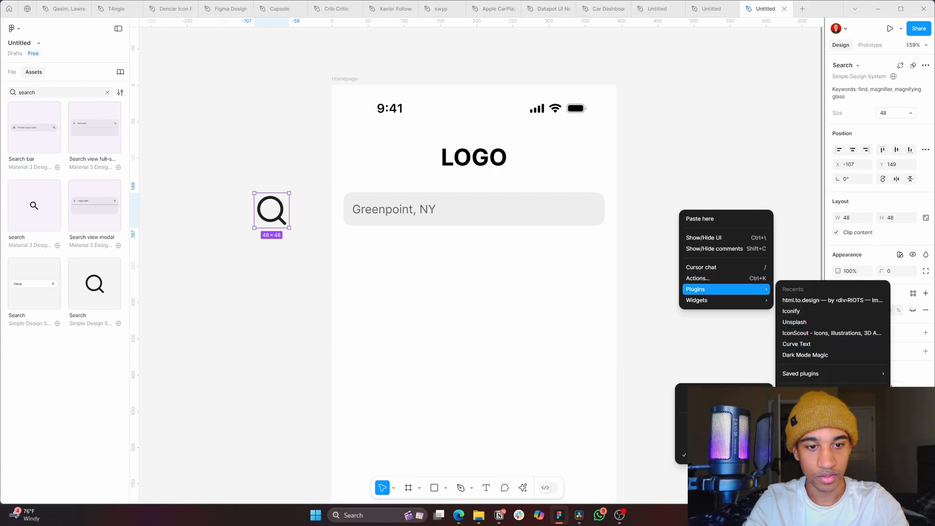
{"action": "left_click", "coordinate": [721, 289]}
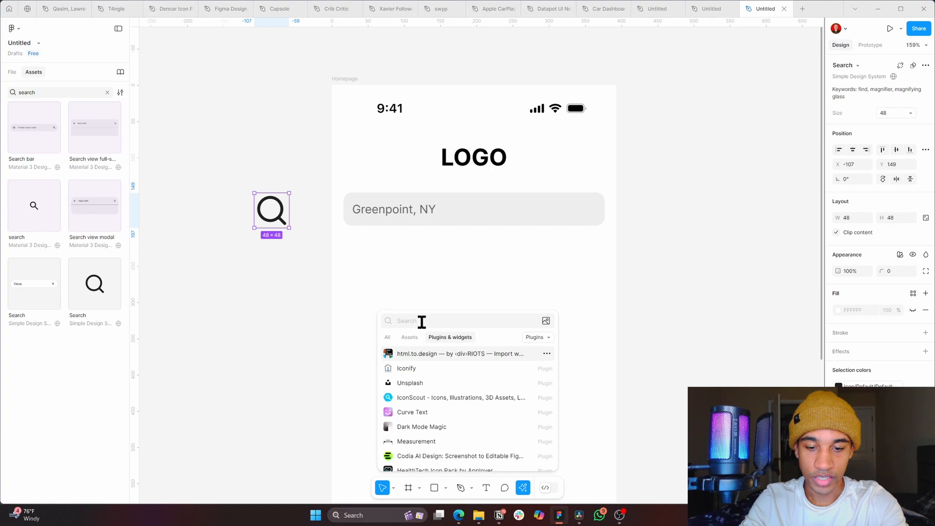
{"action": "type", "text": "iconify"}
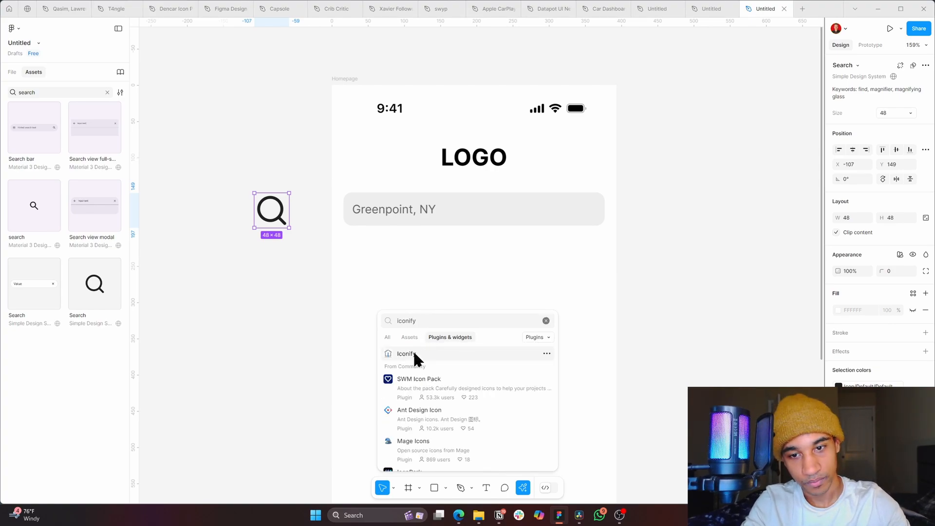
{"action": "left_click", "coordinate": [416, 355]}
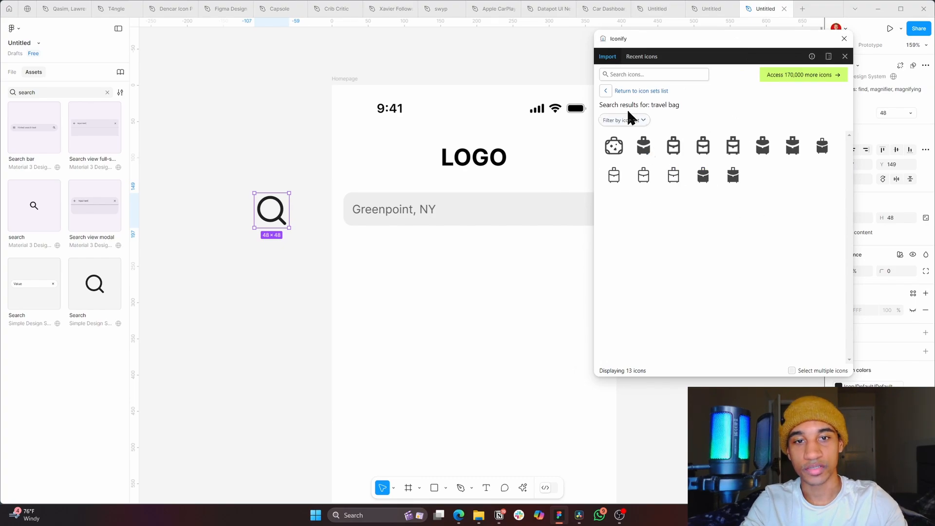
- Search Iconify for "search", import a plain outlined magnifier icon onto the canvas and close the plugin
{"action": "left_click", "coordinate": [639, 73]}
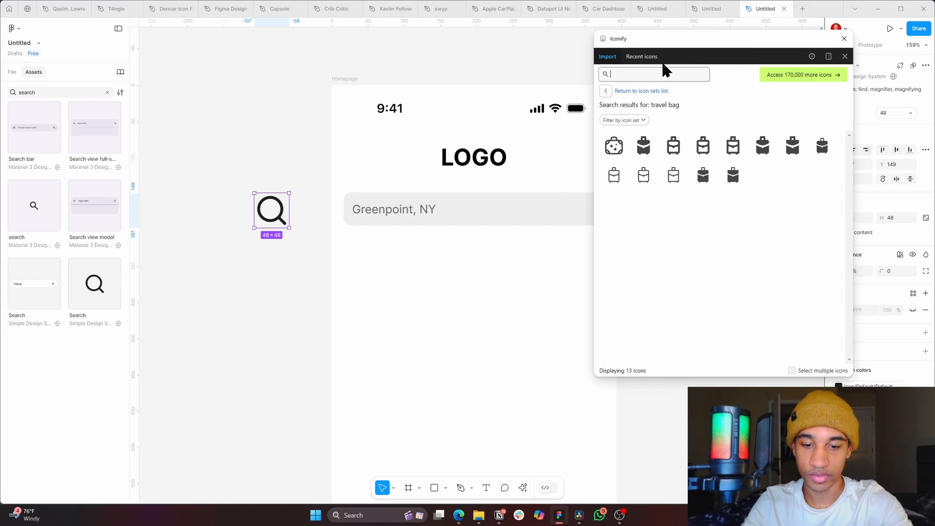
{"action": "type", "text": "search"}
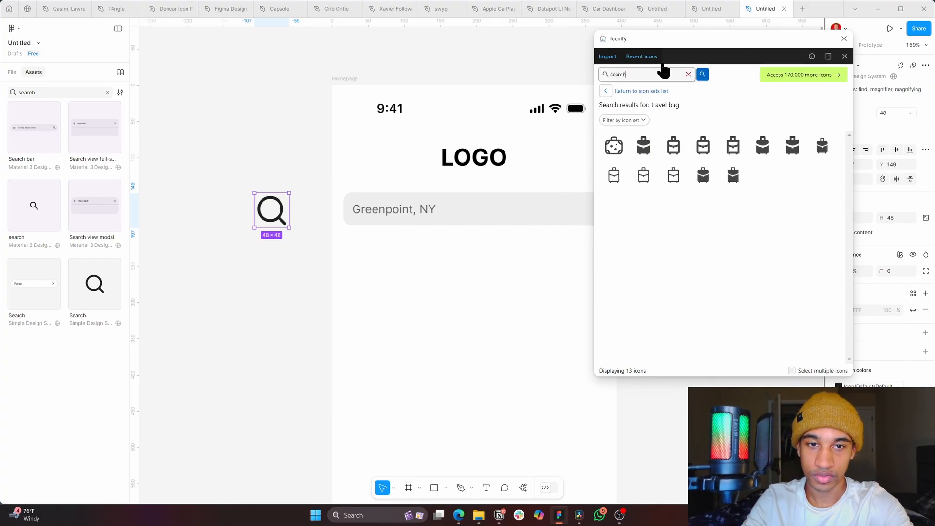
{"action": "key", "text": "Return"}
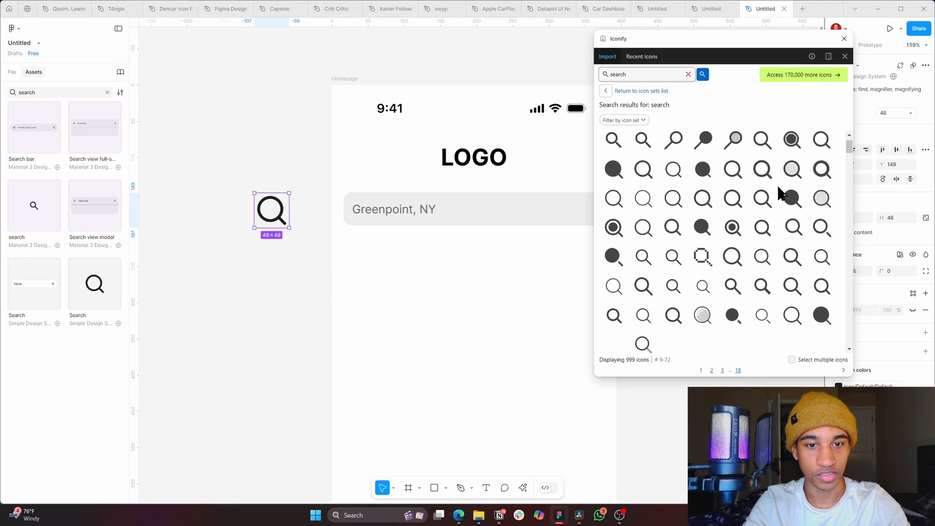
{"action": "scroll", "coordinate": [779, 192], "scroll_direction": "down", "scroll_amount": 3}
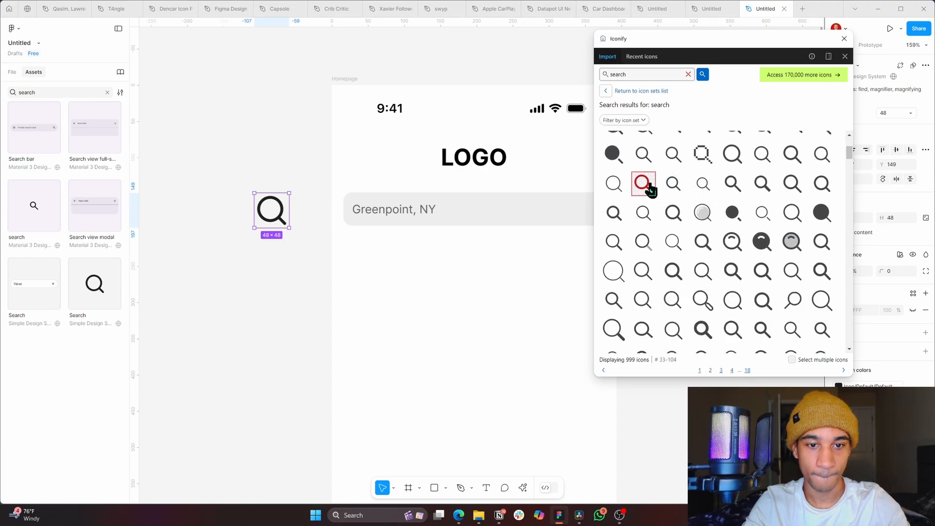
{"action": "left_click", "coordinate": [643, 184]}
{"action": "left_click", "coordinate": [845, 38]}
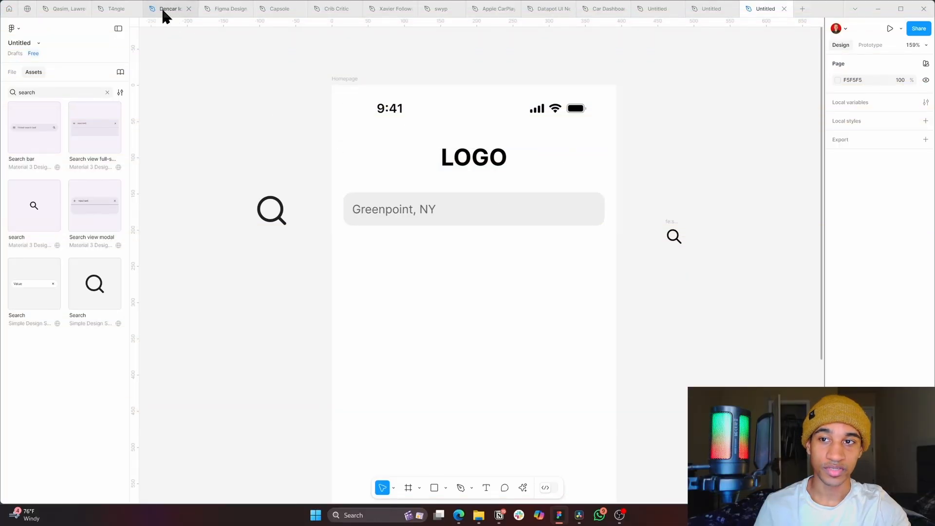
- Switch to the Dencar Icon Pack file and view its Regular/Duotone and Regular/Linear pages
{"action": "left_click", "coordinate": [166, 9]}
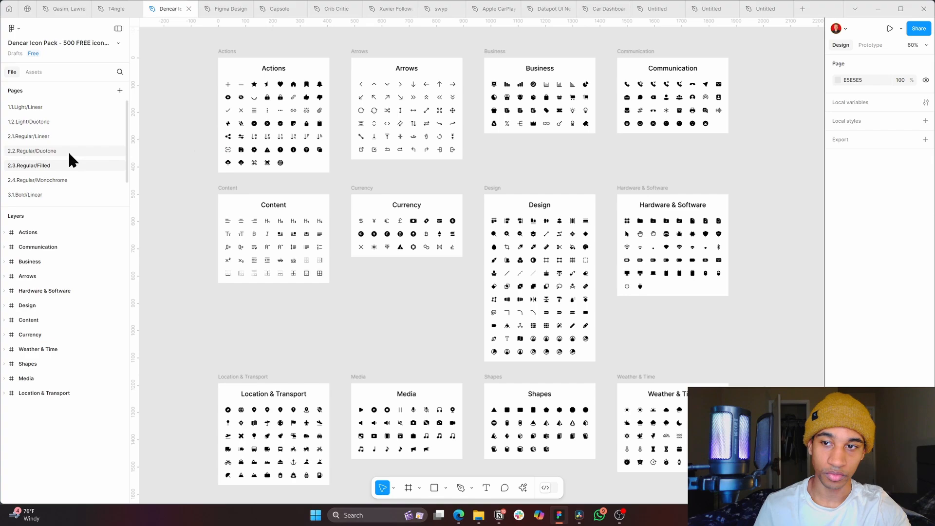
{"action": "left_click", "coordinate": [37, 151]}
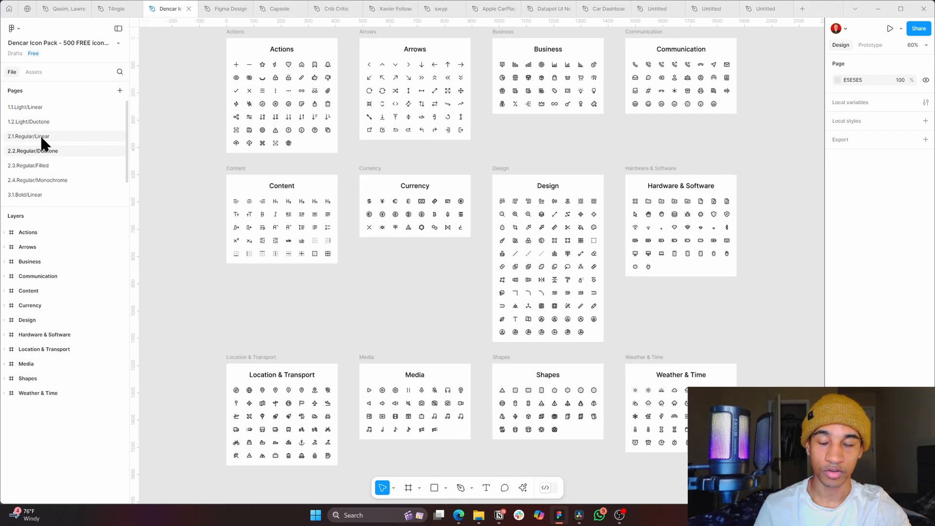
{"action": "left_click", "coordinate": [40, 135]}
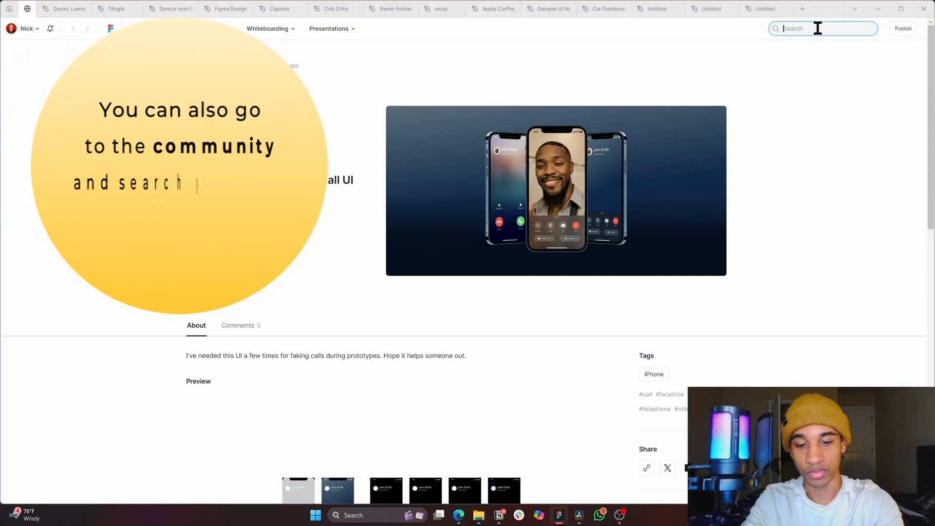
- Search the Figma Community for "icon packs" and browse through the results
{"action": "type", "text": "icon p"}
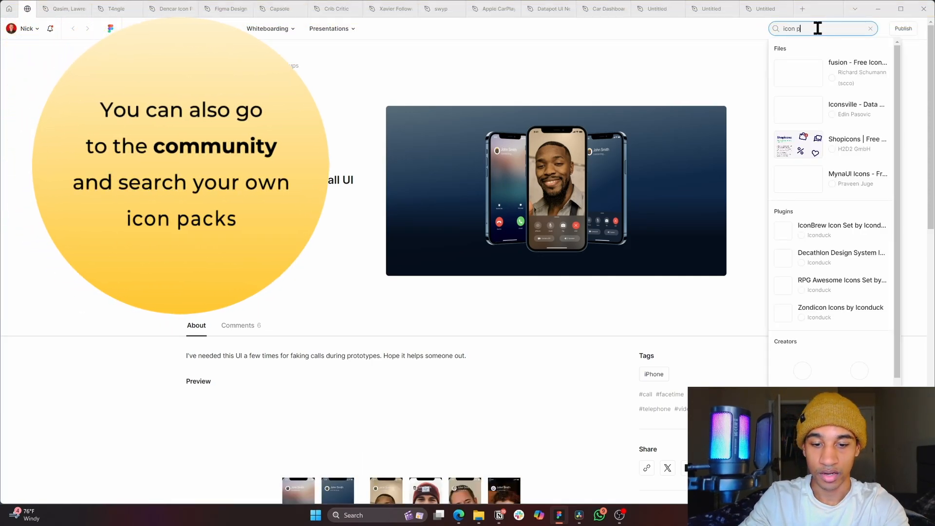
{"action": "type", "text": "acks"}
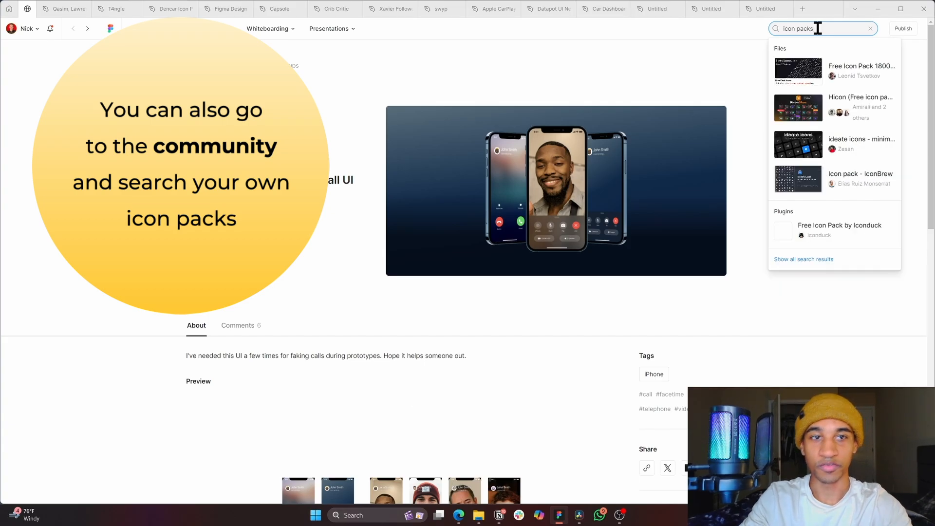
{"action": "key", "text": "Return"}
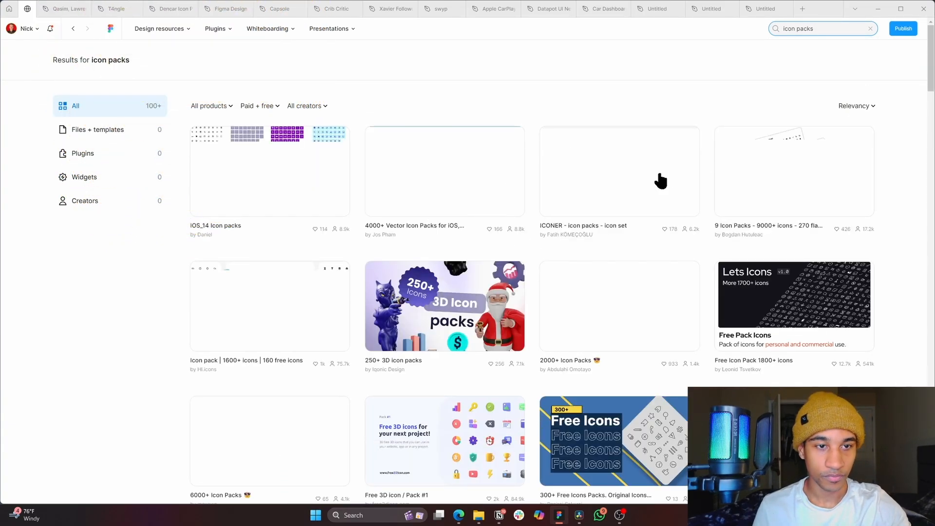
{"action": "scroll", "coordinate": [661, 180], "scroll_direction": "down", "scroll_amount": 5}
{"action": "scroll", "coordinate": [661, 181], "scroll_direction": "down", "scroll_amount": 10}
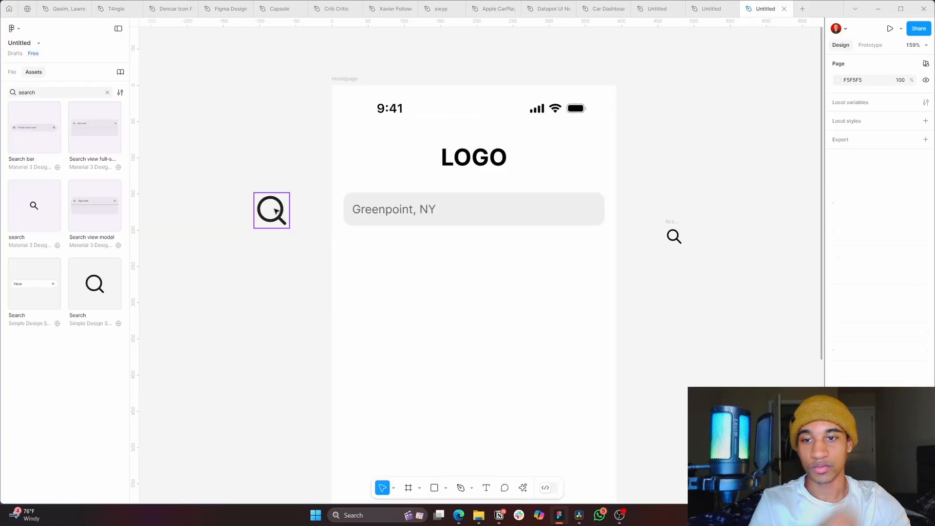
- Set the size of the Search icon left of the Homepage frame to 24
{"action": "left_click", "coordinate": [275, 211]}
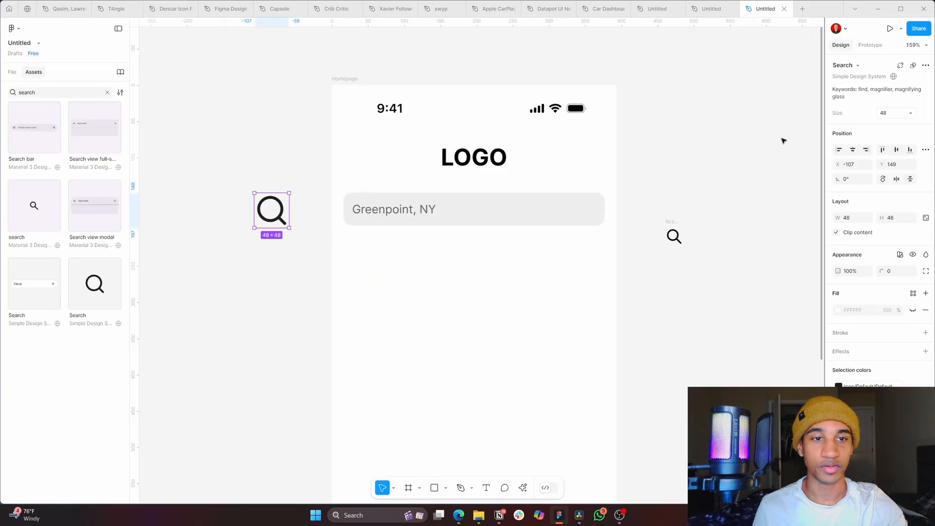
{"action": "left_click", "coordinate": [895, 113]}
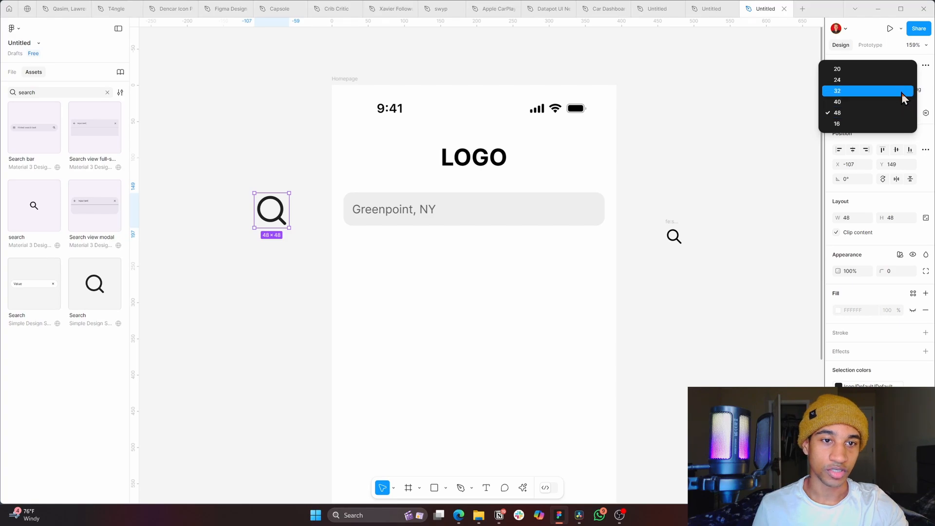
{"action": "left_click", "coordinate": [899, 80]}
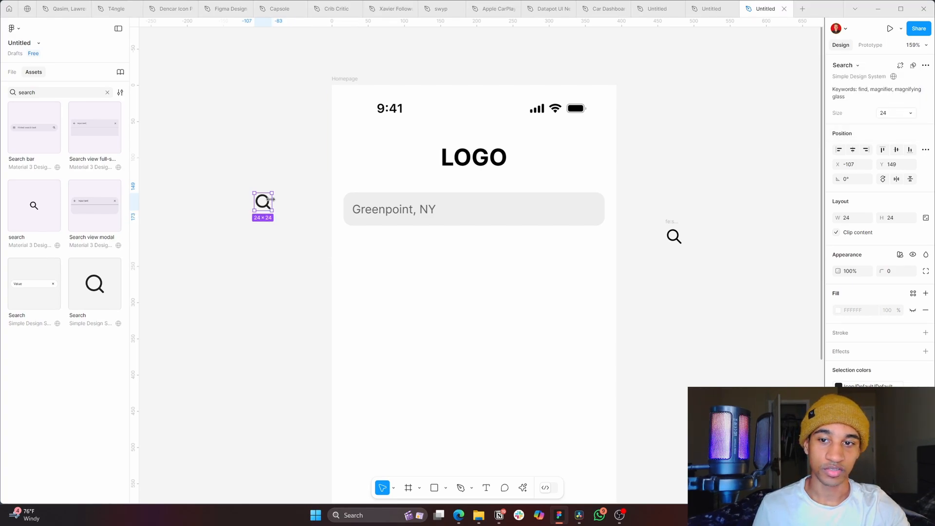
- Place the Search icon before the Greenpoint, NY text inside the location bar and detach the icon from its component
{"action": "left_click_drag", "start_coordinate": [267, 204], "coordinate": [364, 213]}
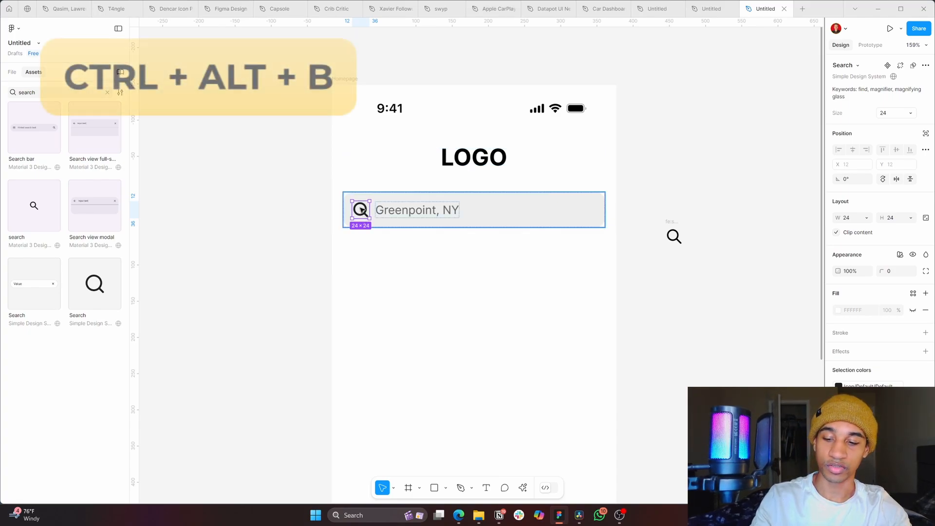
{"action": "key", "text": "ctrl+alt+b"}
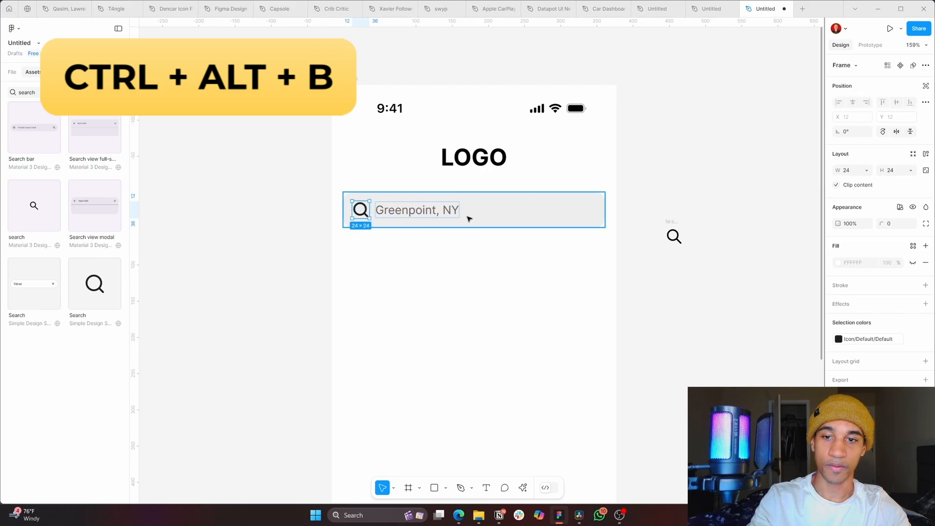
{"action": "scroll", "coordinate": [471, 223], "scroll_direction": "down", "scroll_amount": 1}
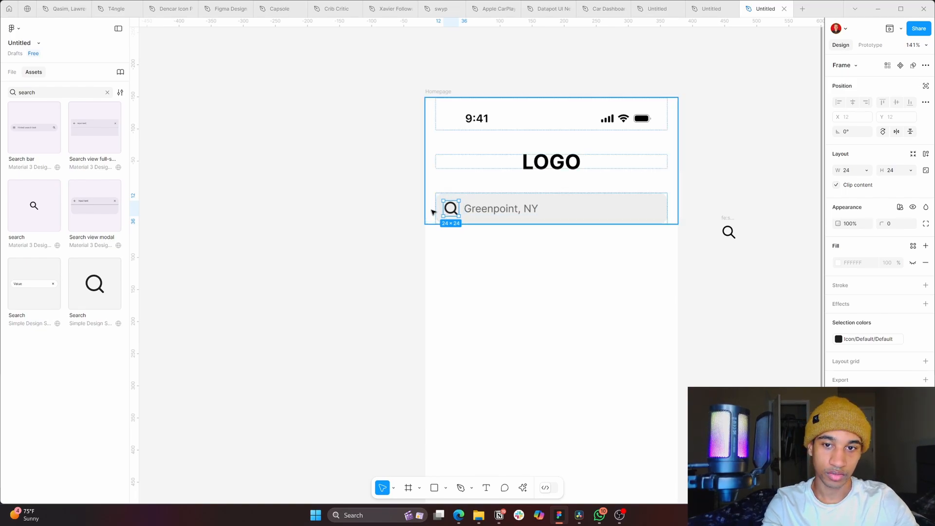
{"action": "left_click", "coordinate": [433, 212]}
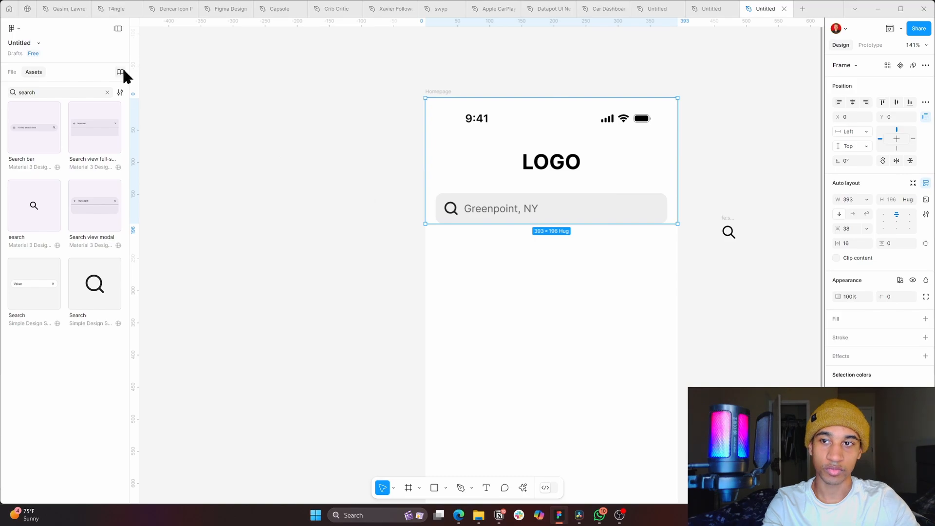
- Switch to the Dencar Icon Pack file and copy the Poi icon from Location & Transport together with the Filter icon from Actions
{"action": "left_click", "coordinate": [163, 10]}
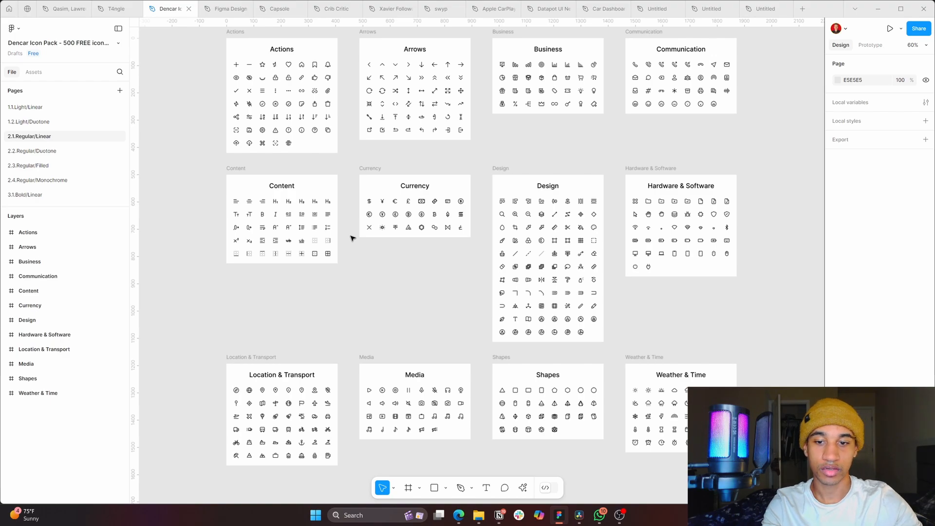
{"action": "scroll", "coordinate": [299, 382], "scroll_direction": "up", "scroll_amount": 6}
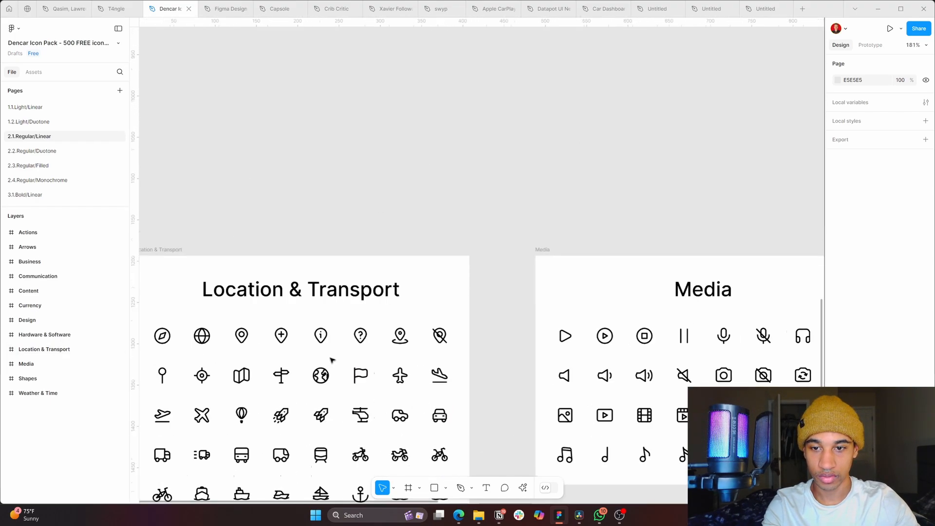
{"action": "left_click_drag", "start_coordinate": [313, 345], "coordinate": [457, 338]}
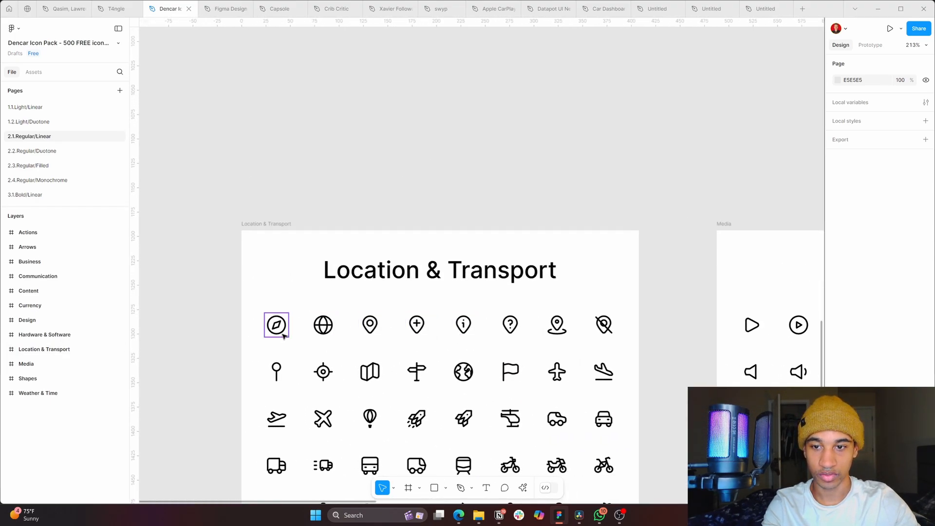
{"action": "left_click", "coordinate": [373, 324]}
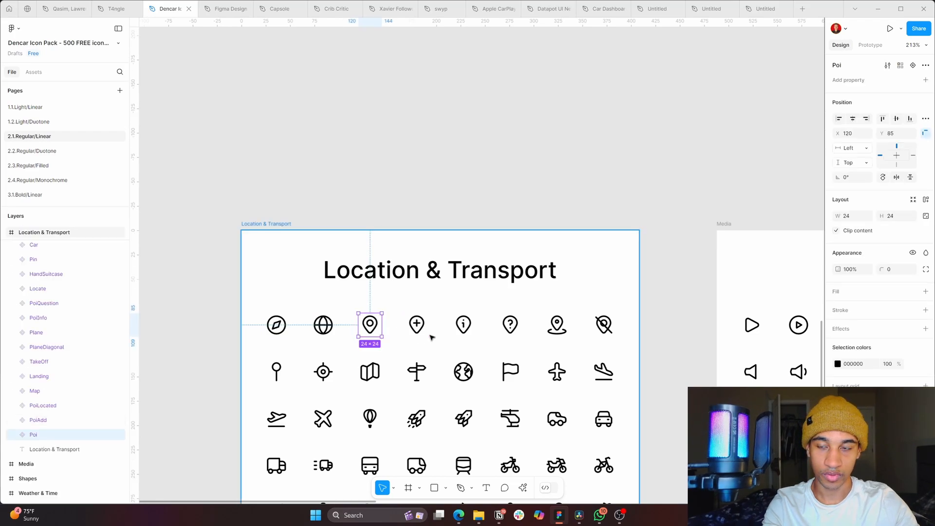
{"action": "scroll", "coordinate": [351, 224], "scroll_direction": "down", "scroll_amount": 5}
{"action": "scroll", "coordinate": [564, 313], "scroll_direction": "up", "scroll_amount": 7}
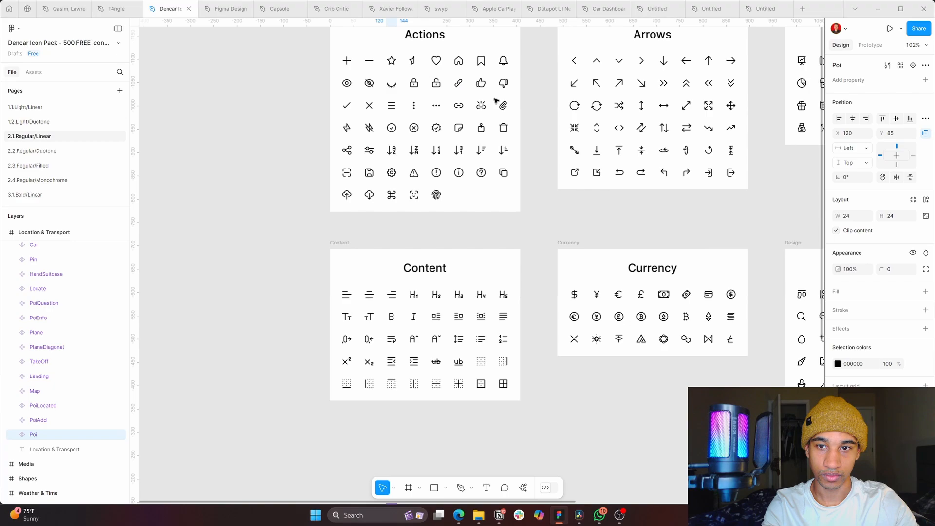
{"action": "left_click", "coordinate": [371, 154], "text": "shift"}
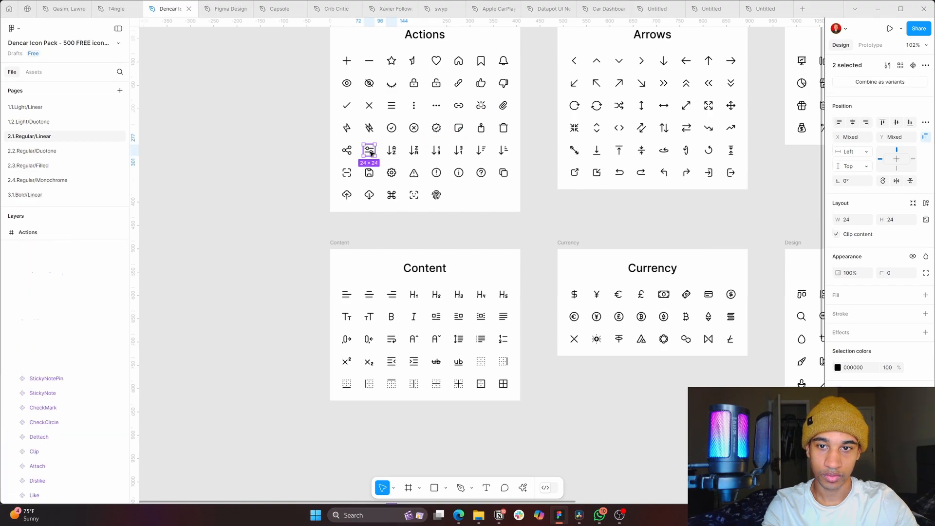
{"action": "scroll", "coordinate": [421, 213], "scroll_direction": "down", "scroll_amount": 3}
{"action": "scroll", "coordinate": [422, 215], "scroll_direction": "down", "scroll_amount": 1}
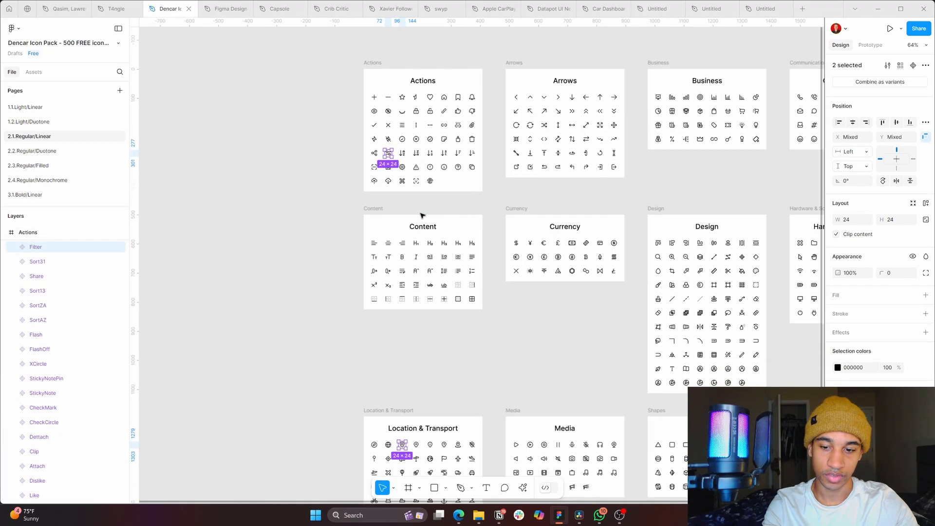
{"action": "key", "text": "ctrl+c"}
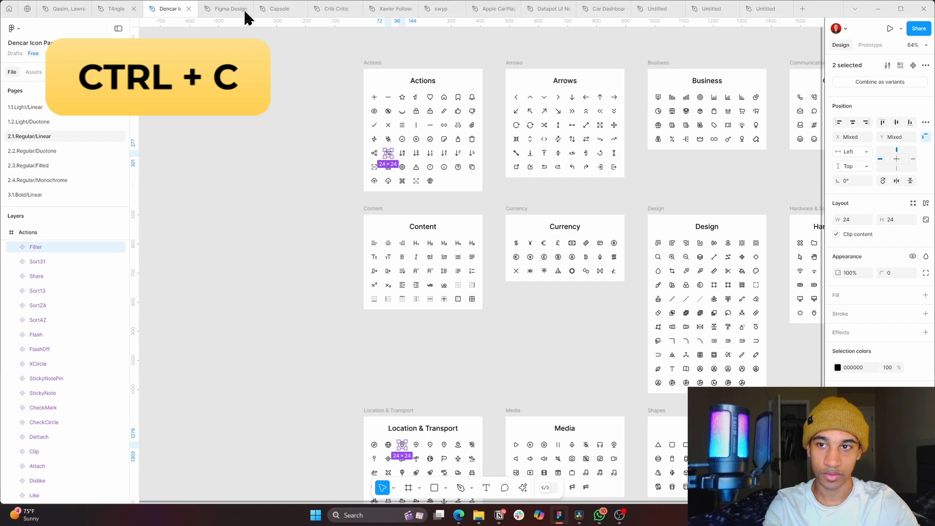
- Switch back to the untitled homepage design file and paste the copied Poi and Filter icons beside the Homepage frame
{"action": "left_click", "coordinate": [754, 8]}
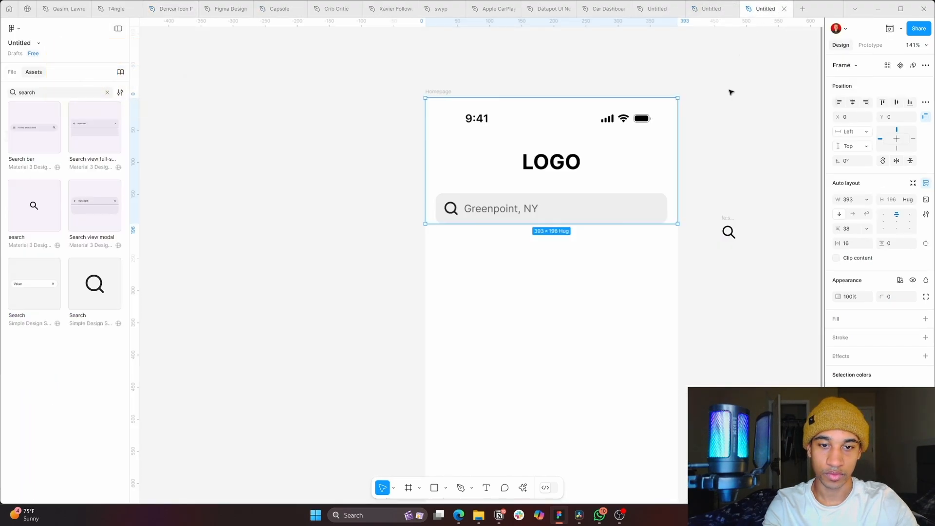
{"action": "scroll", "coordinate": [568, 278], "scroll_direction": "right", "scroll_amount": 3}
{"action": "left_click", "coordinate": [587, 235]}
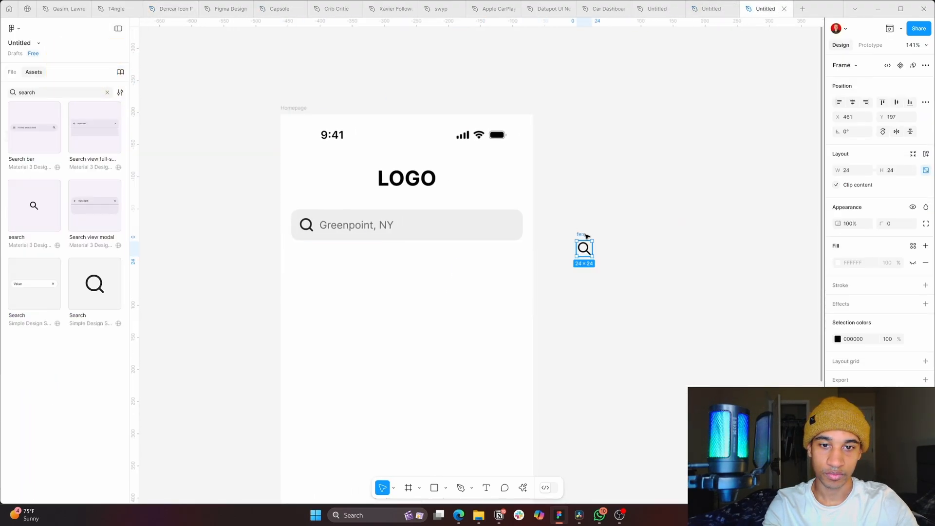
{"action": "key", "text": "ctrl+v"}
- Align the pasted Filter and Poi icons by their vertical centres and place them beside the Homepage header
{"action": "scroll", "coordinate": [627, 261], "scroll_direction": "down", "scroll_amount": 10}
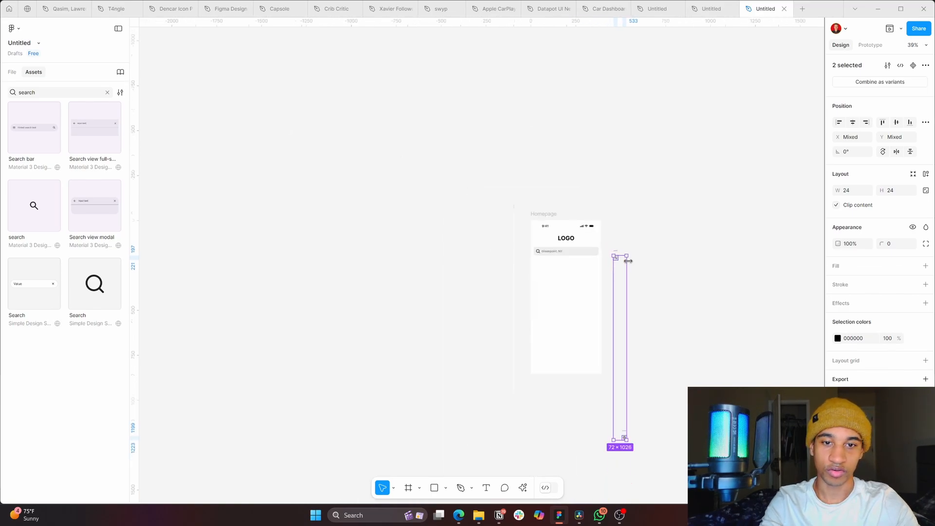
{"action": "scroll", "coordinate": [629, 334], "scroll_direction": "down", "scroll_amount": 1}
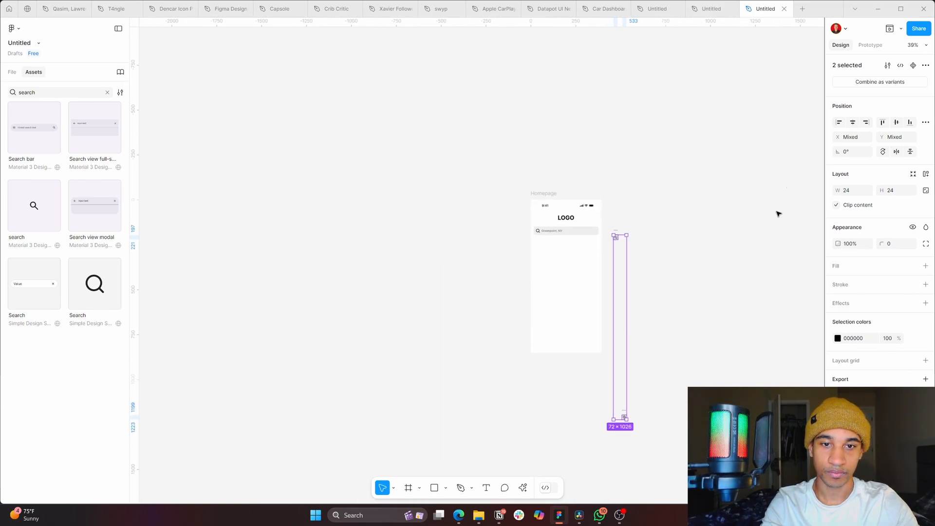
{"action": "left_click", "coordinate": [892, 123]}
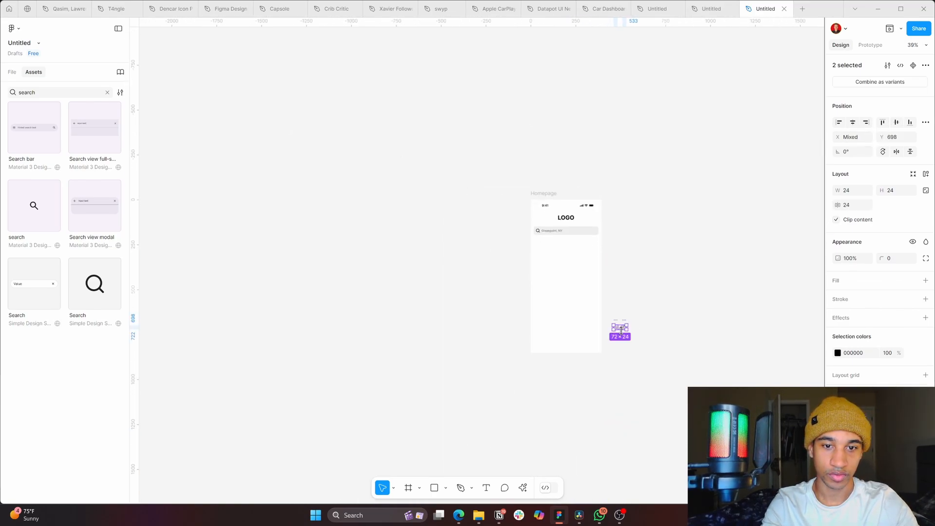
{"action": "scroll", "coordinate": [623, 328], "scroll_direction": "up", "scroll_amount": 10}
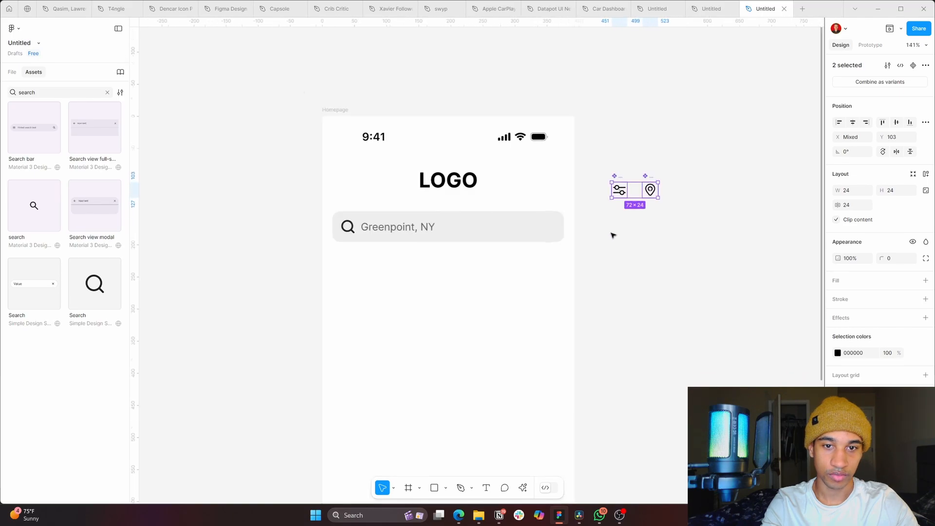
{"action": "left_click_drag", "start_coordinate": [635, 228], "coordinate": [711, 216]}
{"action": "left_click", "coordinate": [737, 125]}
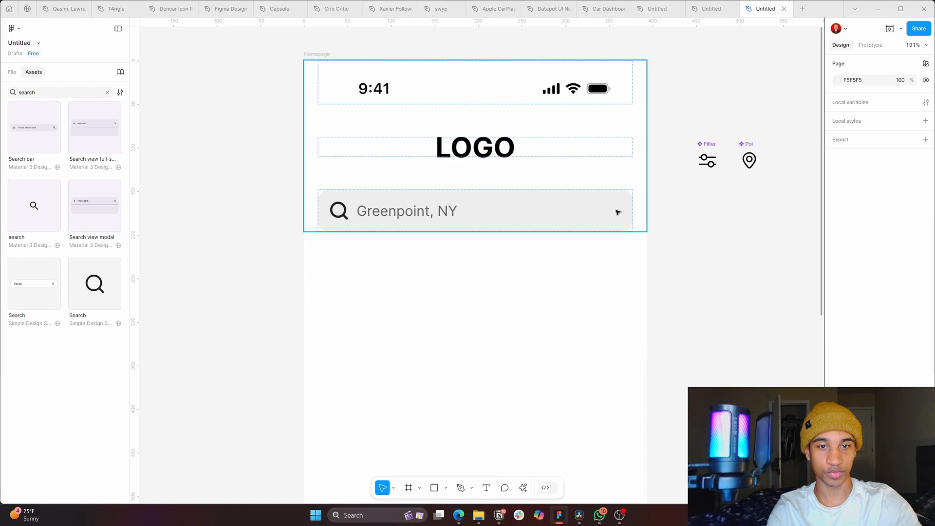
- Move the Filter icon into the header below the location bar and the Poi icon between the logo and the bar
{"action": "left_click_drag", "start_coordinate": [708, 160], "coordinate": [576, 230]}
{"action": "left_click", "coordinate": [766, 152]}
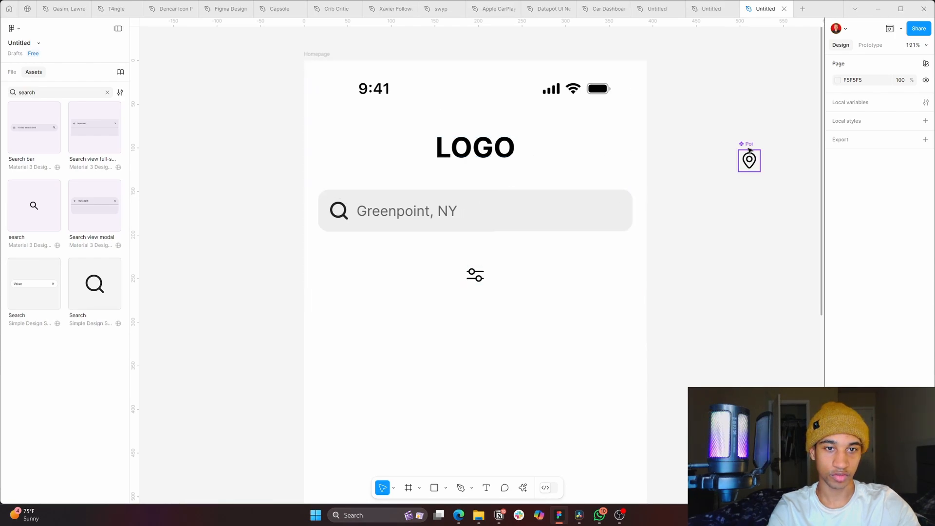
{"action": "left_click_drag", "start_coordinate": [749, 161], "coordinate": [503, 193]}
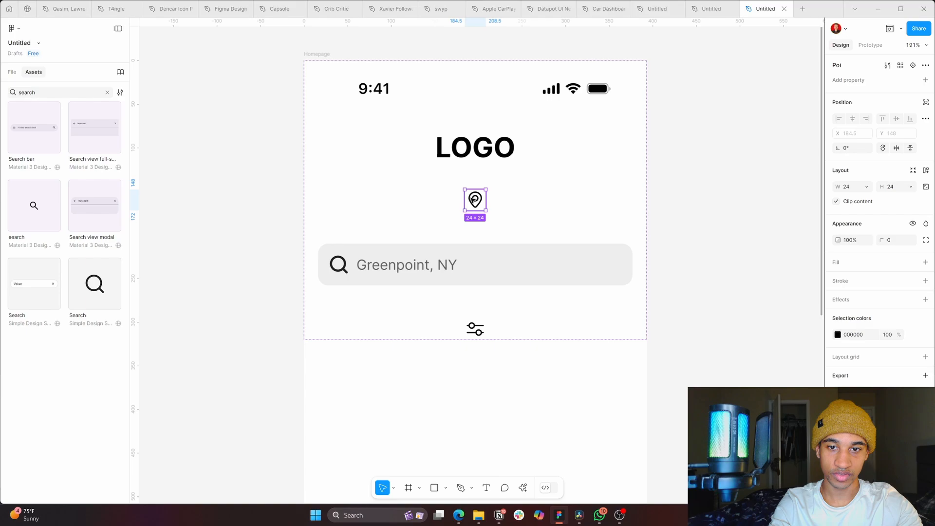
- Wrap the Poi icon, the location bar and the Filter icon together in a new auto layout frame
{"action": "key", "text": "shift"}
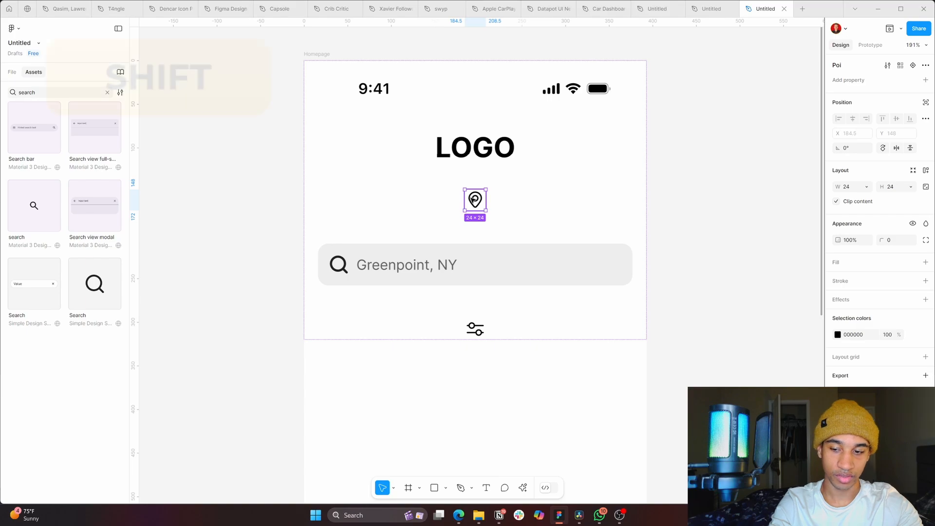
{"action": "left_click", "coordinate": [513, 265], "text": "shift"}
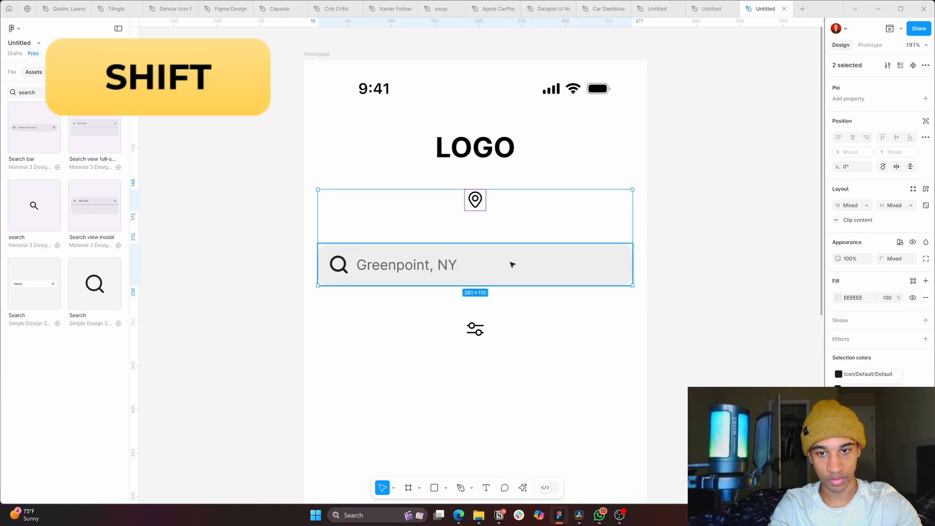
{"action": "left_click", "coordinate": [480, 332], "text": "shift"}
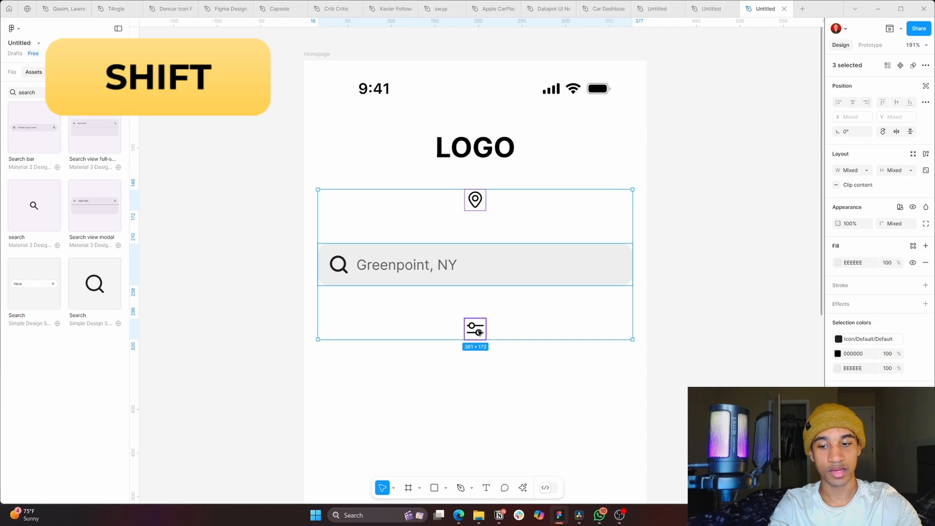
{"action": "key", "text": "shift+a"}
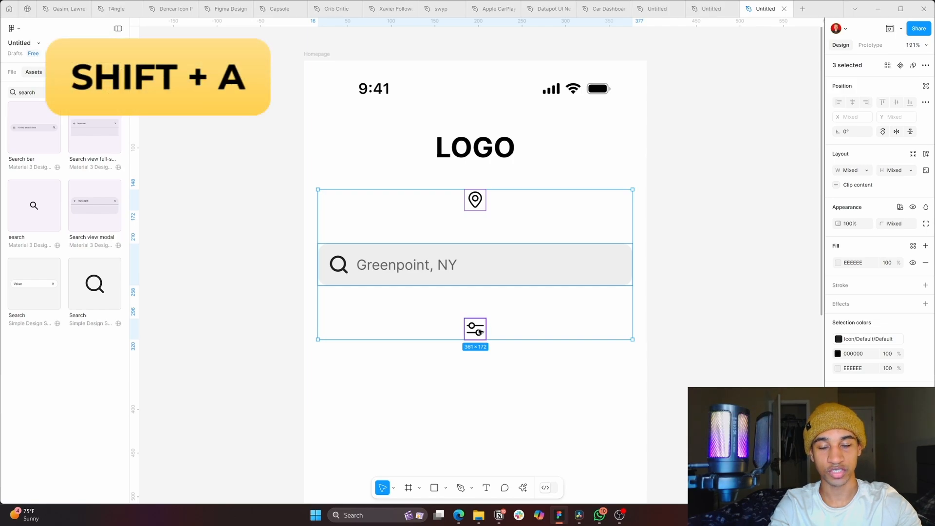
{"action": "right_click", "coordinate": [490, 265]}
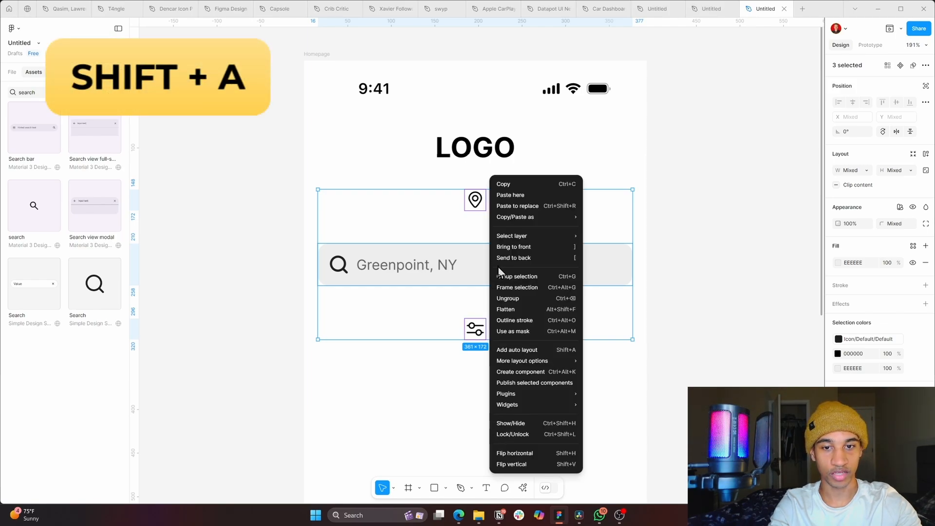
{"action": "left_click", "coordinate": [520, 351]}
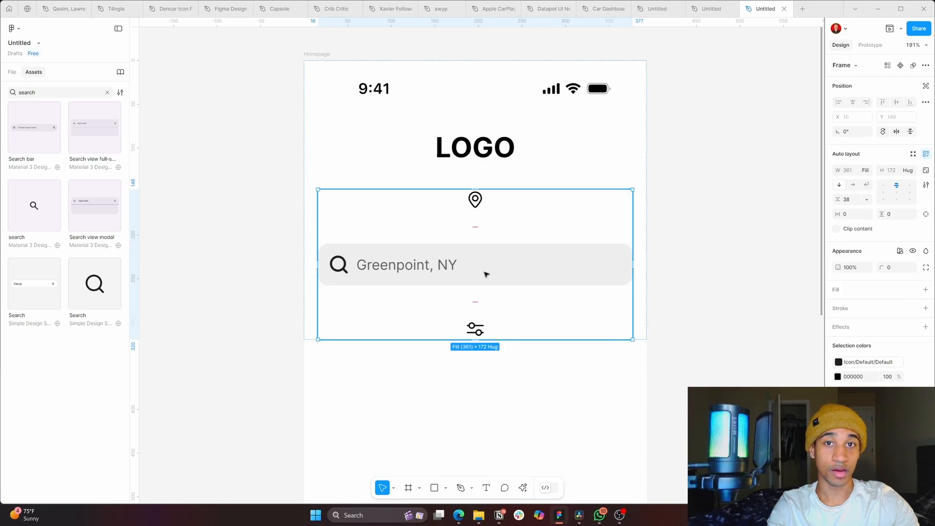
- Make the new auto layout row horizontal with vertically centred items and set its gap to 8
{"action": "left_click", "coordinate": [853, 185]}
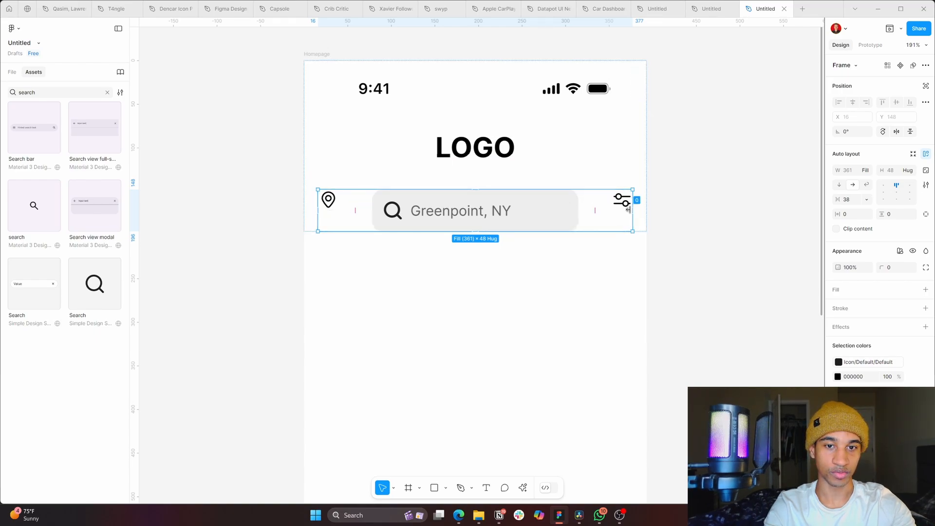
{"action": "left_click", "coordinate": [897, 193]}
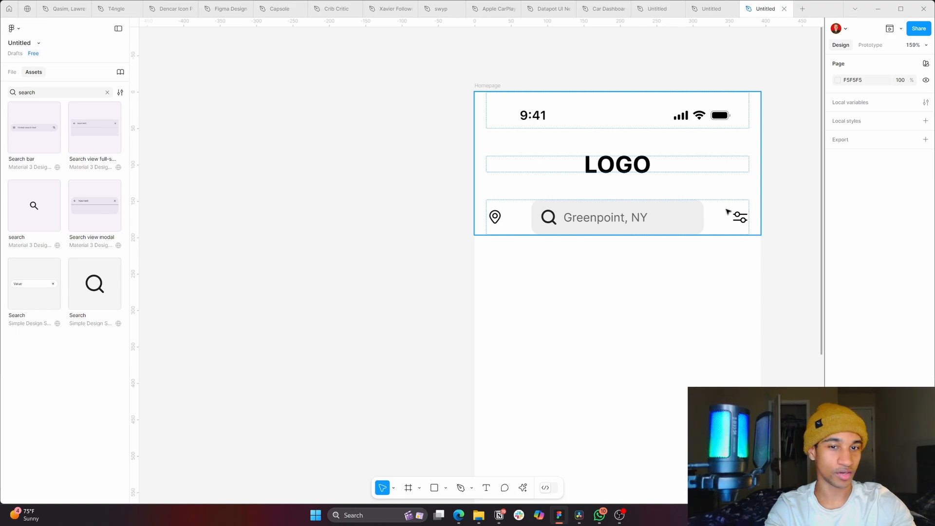
{"action": "left_click", "coordinate": [726, 211]}
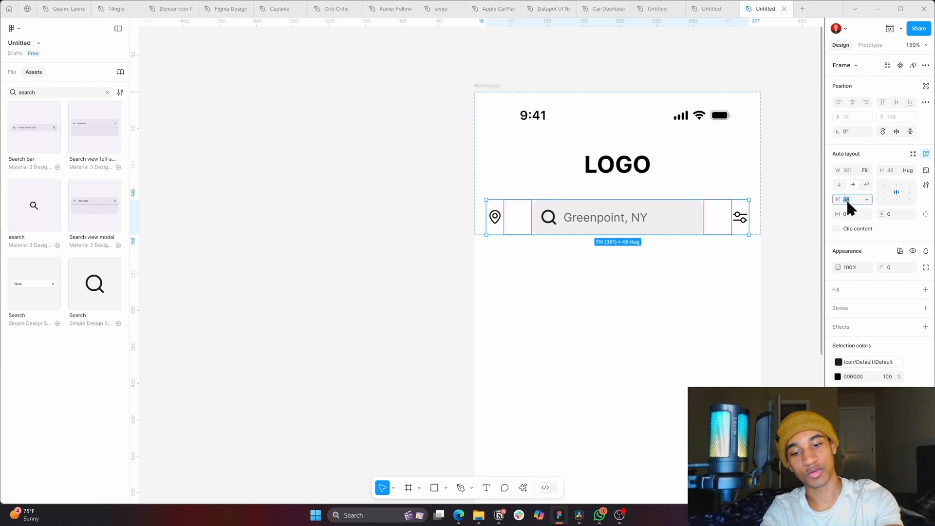
{"action": "type", "text": "8"}
{"action": "key", "text": "Return"}
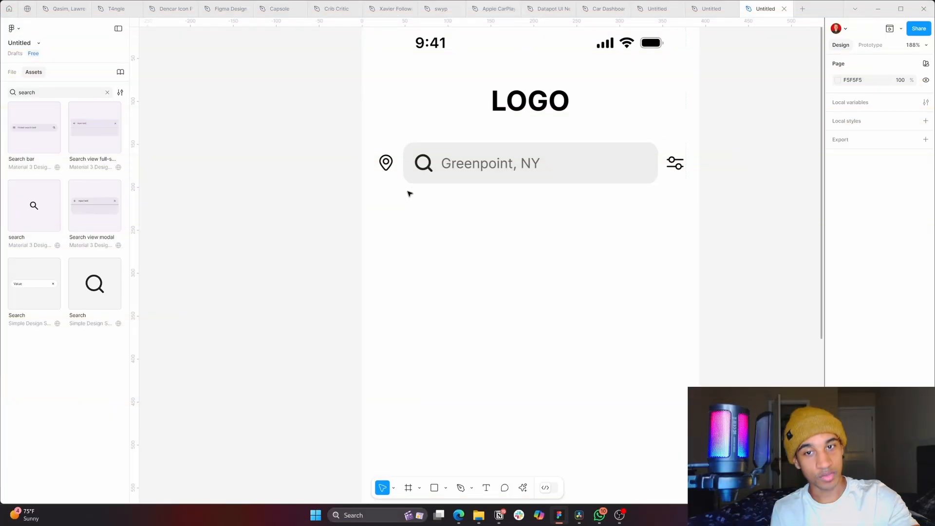
- Check the stroke weights of the Poi and Filter icons and set the Search icon's stroke to match at 1.5
{"action": "left_click", "coordinate": [388, 166]}
{"action": "key", "text": "Up"}
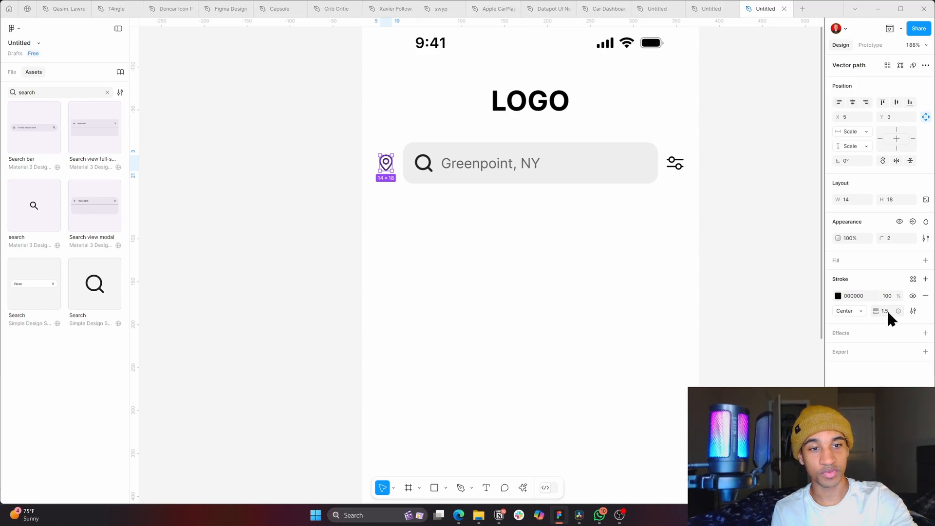
{"action": "left_click", "coordinate": [677, 167]}
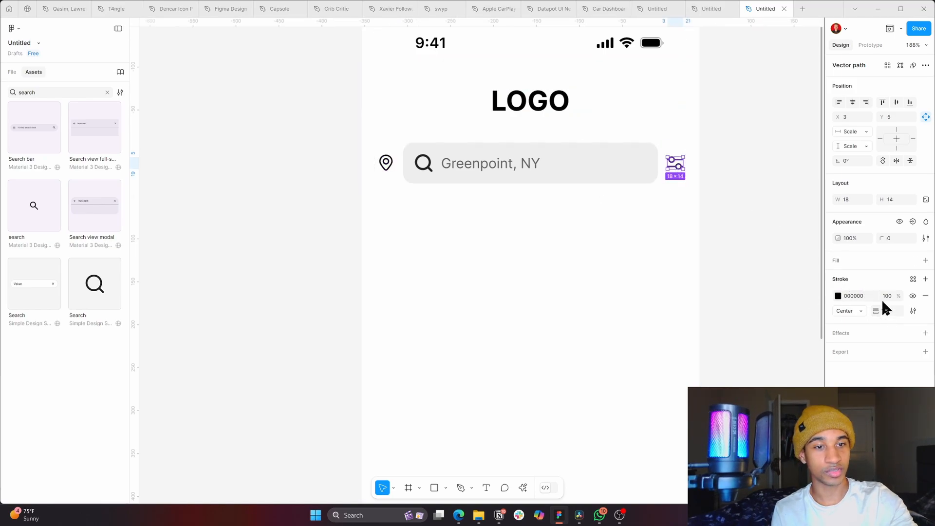
{"action": "left_click", "coordinate": [423, 163]}
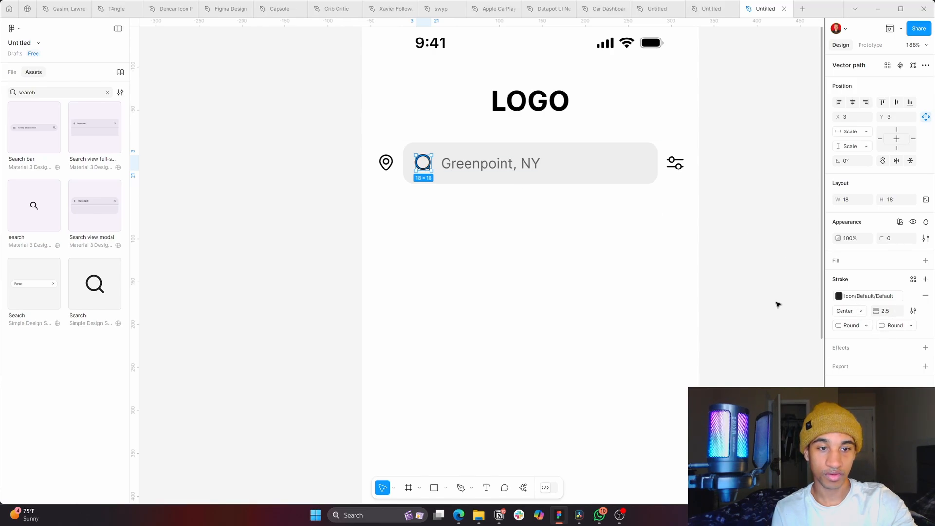
{"action": "left_click", "coordinate": [884, 311]}
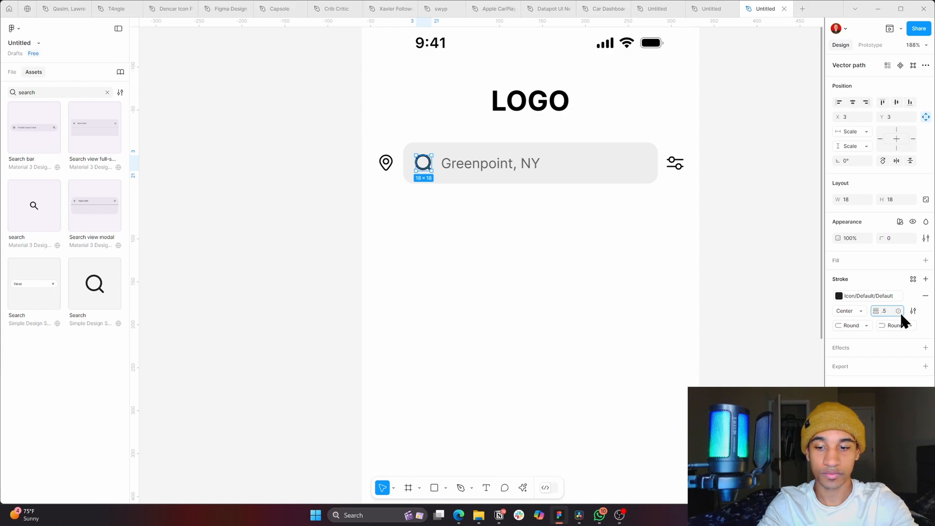
{"action": "left_click", "coordinate": [598, 242]}
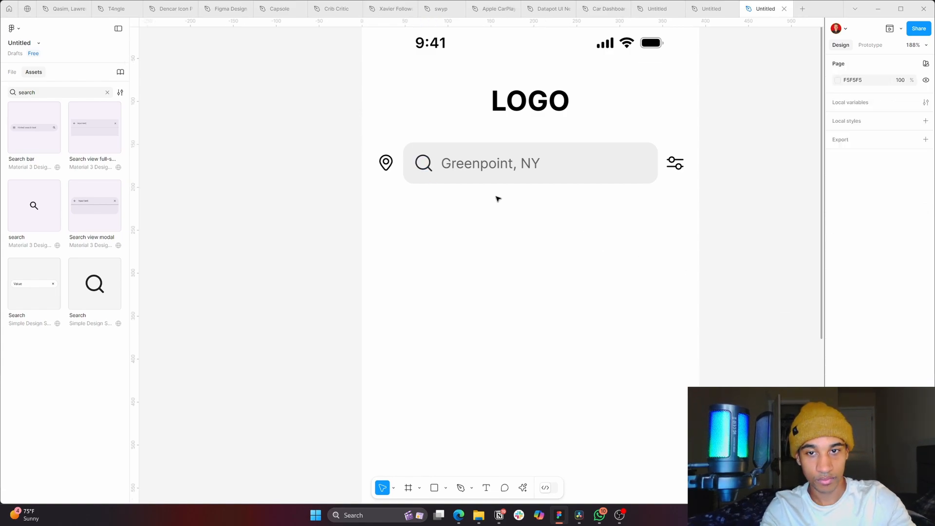
- Switch to the Dencar Icon Pack file and copy the regular linear Search icon from its Design set
{"action": "left_click", "coordinate": [450, 178]}
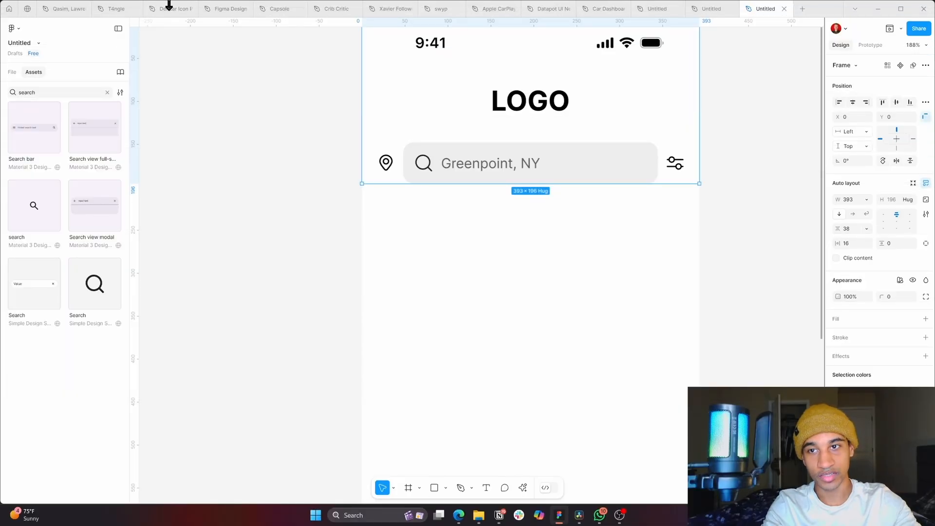
{"action": "left_click", "coordinate": [169, 7]}
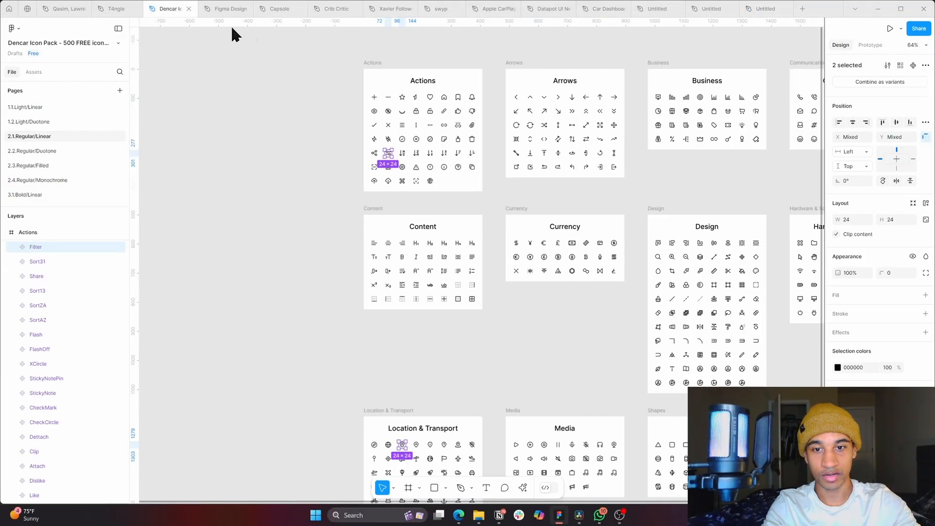
{"action": "scroll", "coordinate": [620, 336], "scroll_direction": "down", "scroll_amount": 2}
{"action": "scroll", "coordinate": [619, 336], "scroll_direction": "right", "scroll_amount": 3}
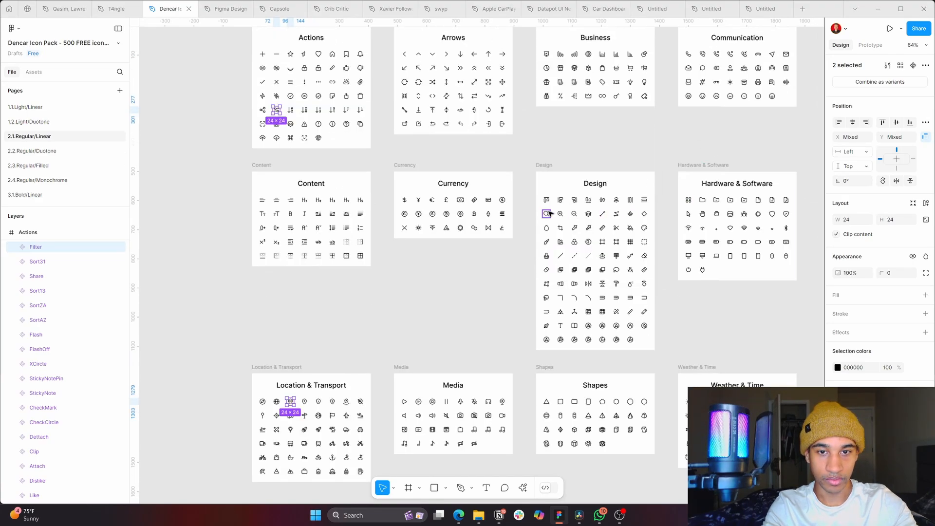
{"action": "left_click", "coordinate": [548, 214]}
{"action": "scroll", "coordinate": [573, 217], "scroll_direction": "up", "scroll_amount": 3}
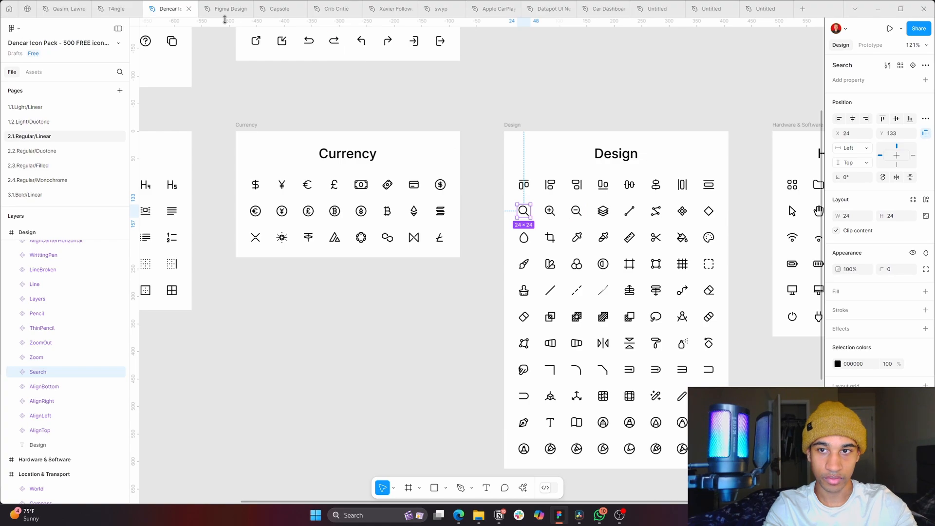
- Return to the homepage file and replace the location bar's magnifier with the copied Search icon
{"action": "left_click", "coordinate": [769, 10]}
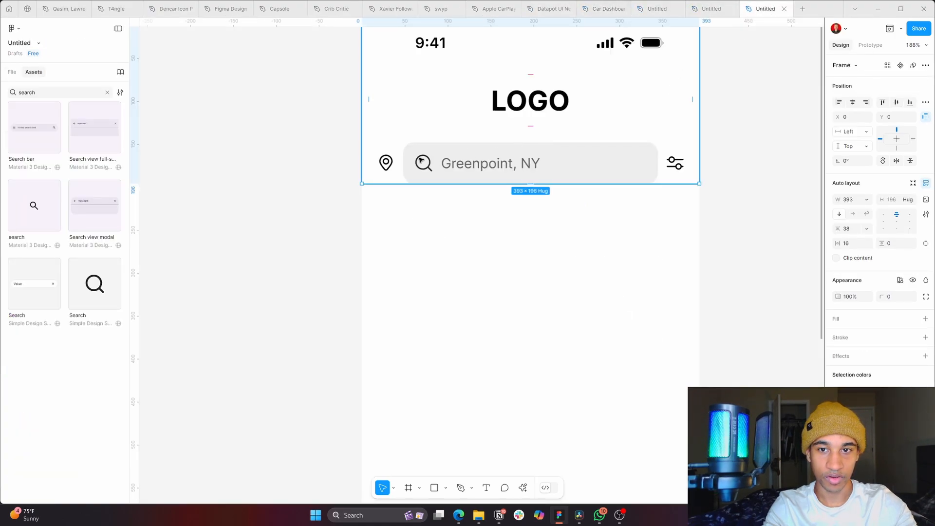
{"action": "double_click", "coordinate": [451, 166]}
{"action": "left_click", "coordinate": [431, 165]}
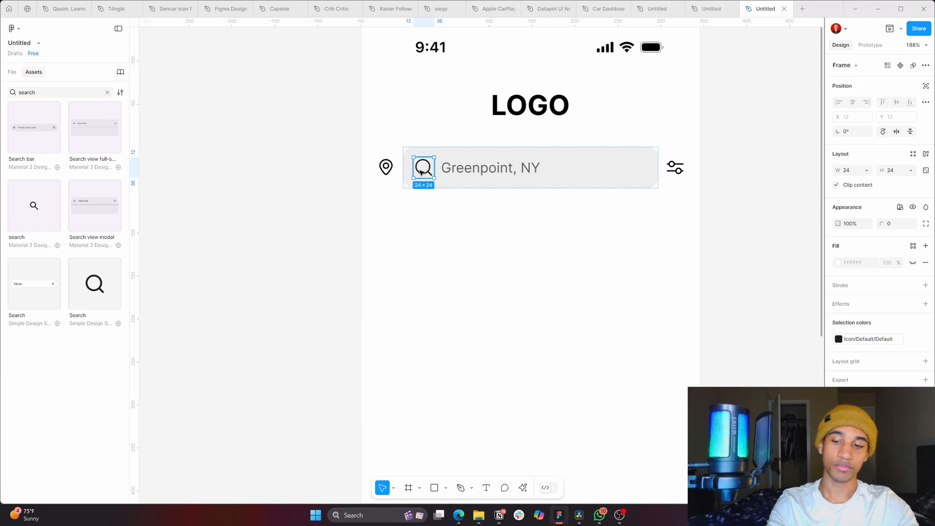
{"action": "key", "text": "ctrl+shift+r"}
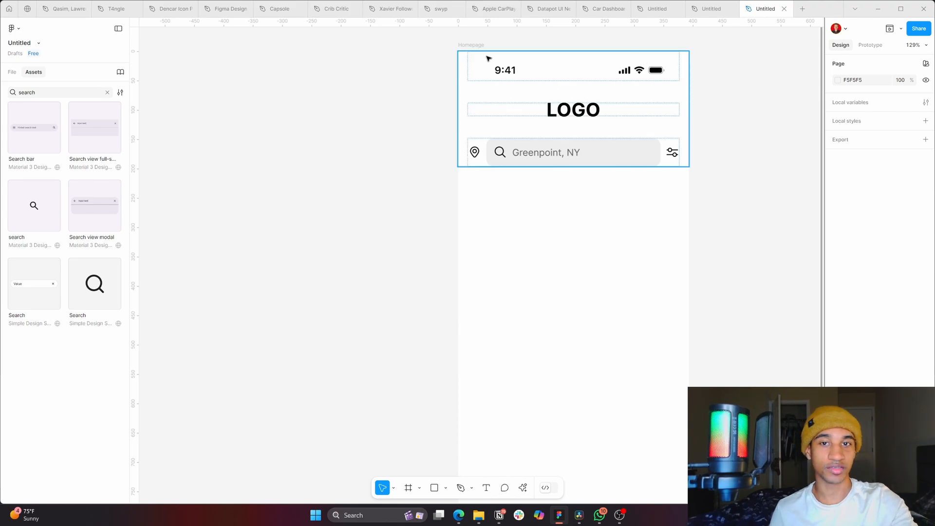
- Open a live preview of the Homepage frame
{"action": "left_click", "coordinate": [475, 45]}
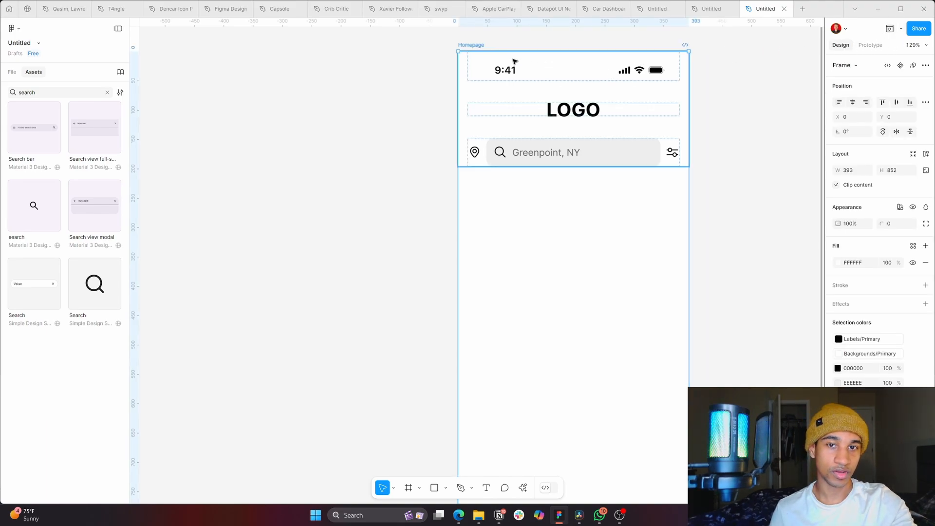
{"action": "left_click", "coordinate": [901, 29]}
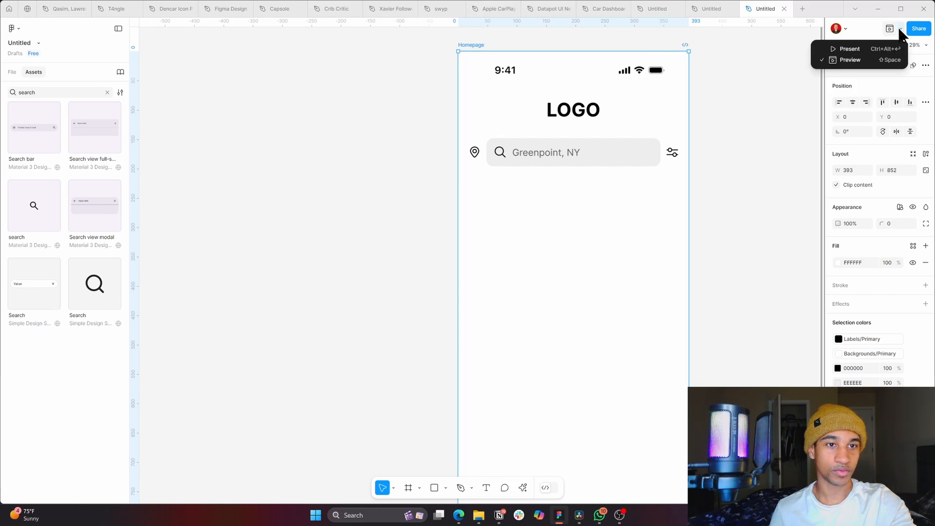
{"action": "left_click", "coordinate": [900, 30]}
{"action": "left_click", "coordinate": [890, 28]}
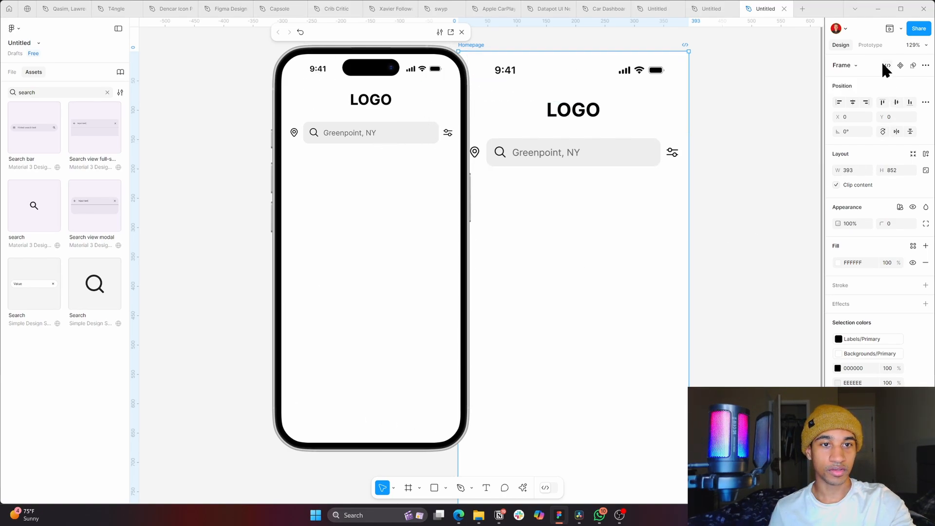
- Show the prototype settings and choose iPhone 16 as the preview device
{"action": "left_click", "coordinate": [871, 45]}
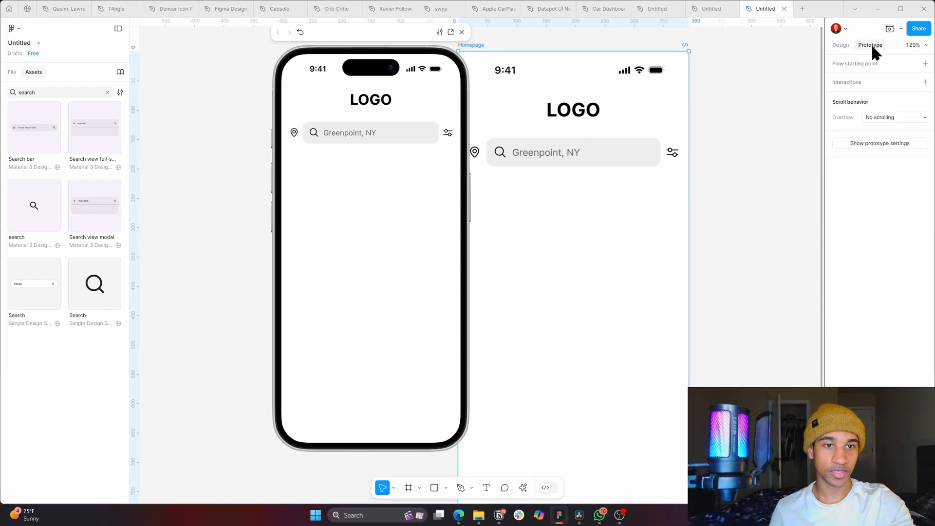
{"action": "left_click", "coordinate": [869, 142]}
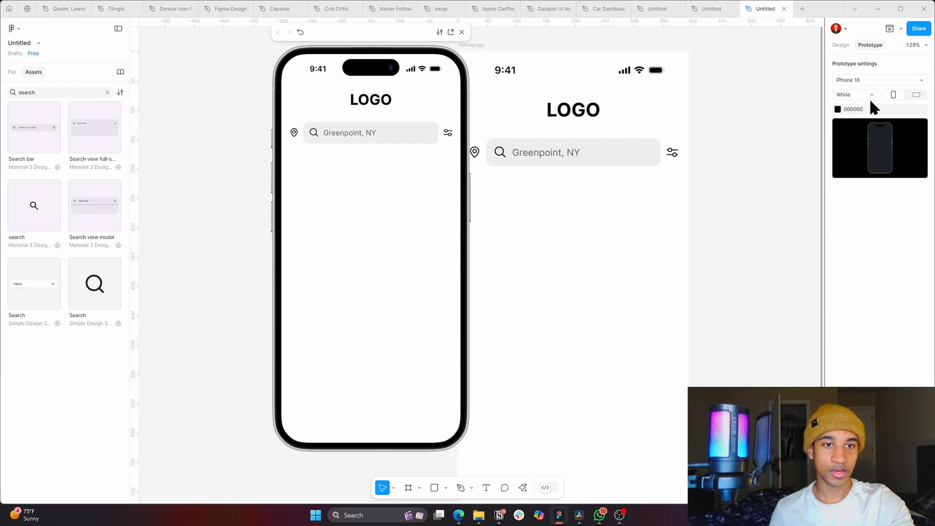
{"action": "left_click", "coordinate": [866, 78]}
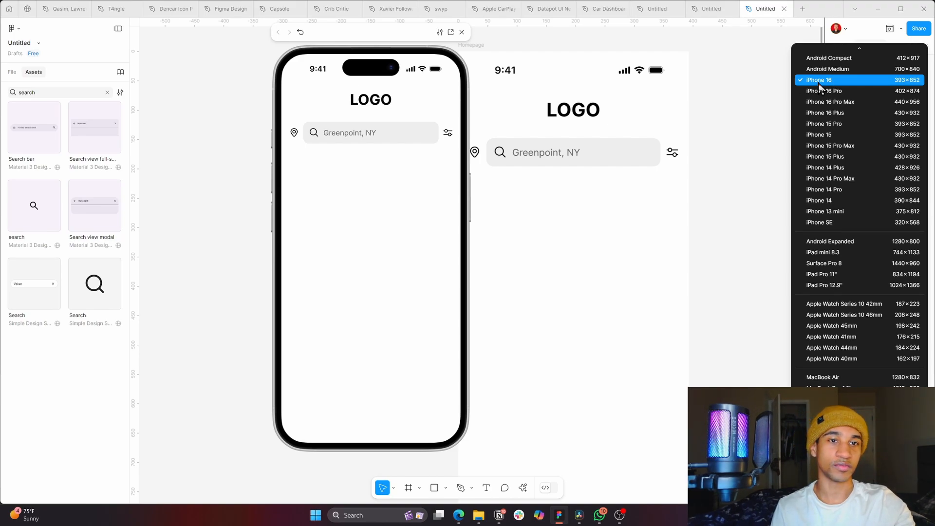
{"action": "left_click", "coordinate": [884, 81]}
- Move the preview window clear of the Homepage frame so both sit side by side
{"action": "left_click_drag", "start_coordinate": [724, 101], "coordinate": [775, 127]}
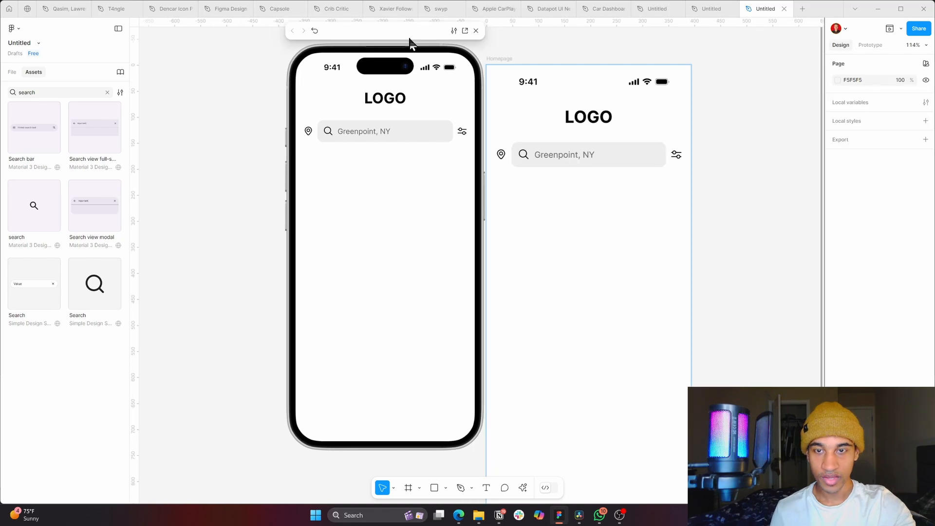
{"action": "left_click_drag", "start_coordinate": [411, 42], "coordinate": [273, 45]}
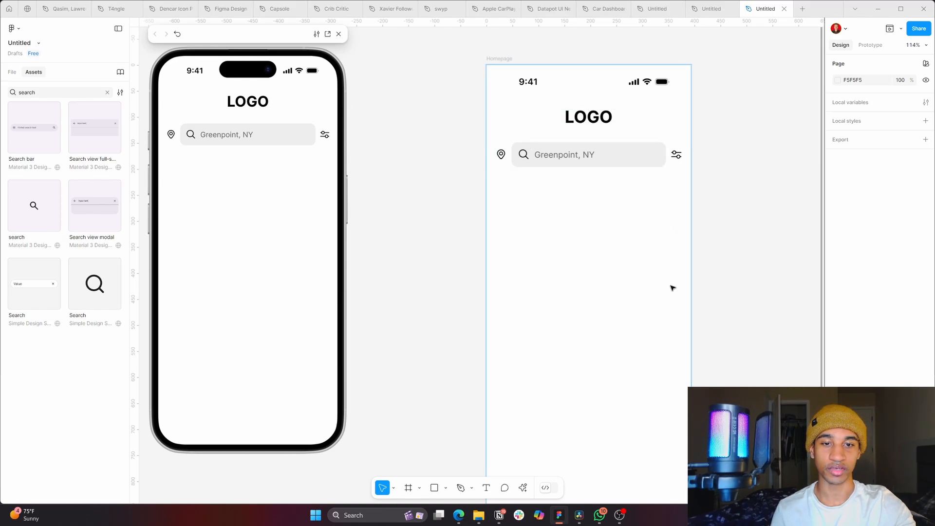
{"action": "scroll", "coordinate": [700, 257], "scroll_direction": "right", "scroll_amount": 5}
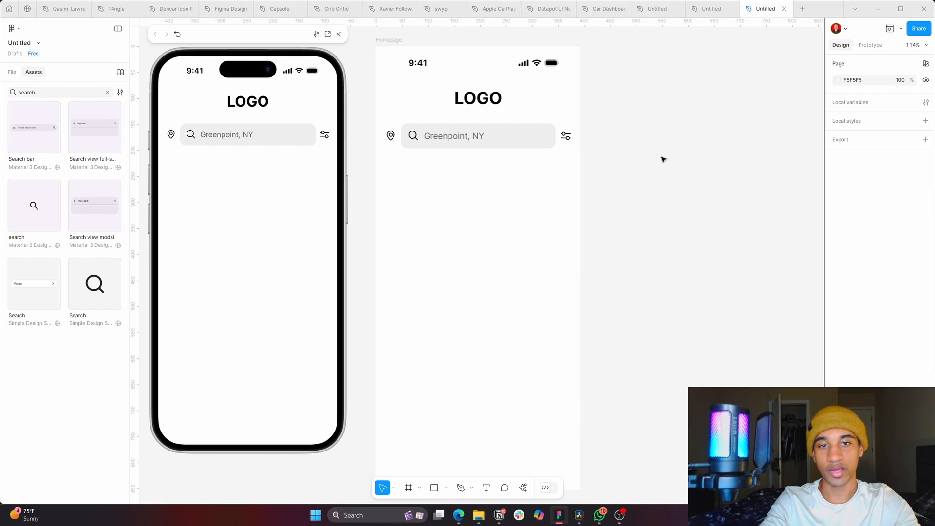
- Draw a rectangle about 257 × 332 beside the Homepage frame and place it in the auto layout below the location bar
{"action": "left_click", "coordinate": [434, 489]}
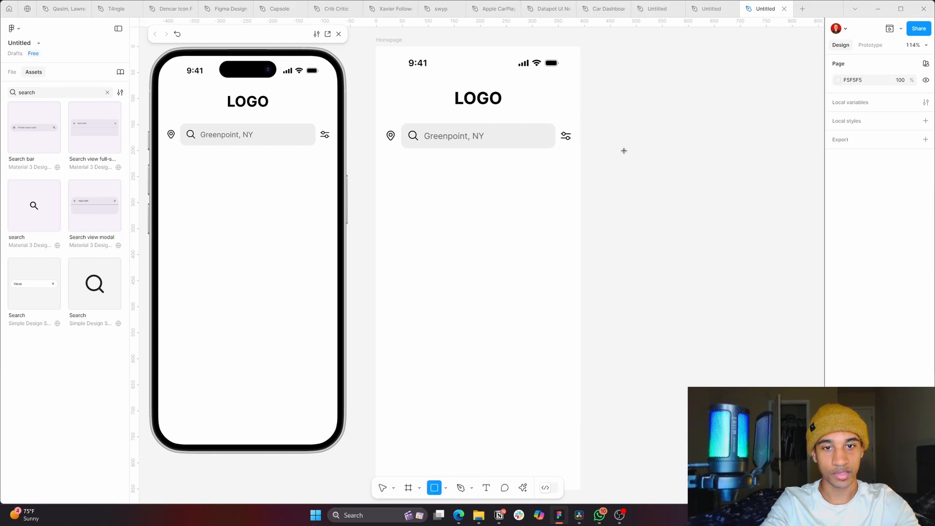
{"action": "left_click_drag", "start_coordinate": [625, 151], "coordinate": [758, 323]}
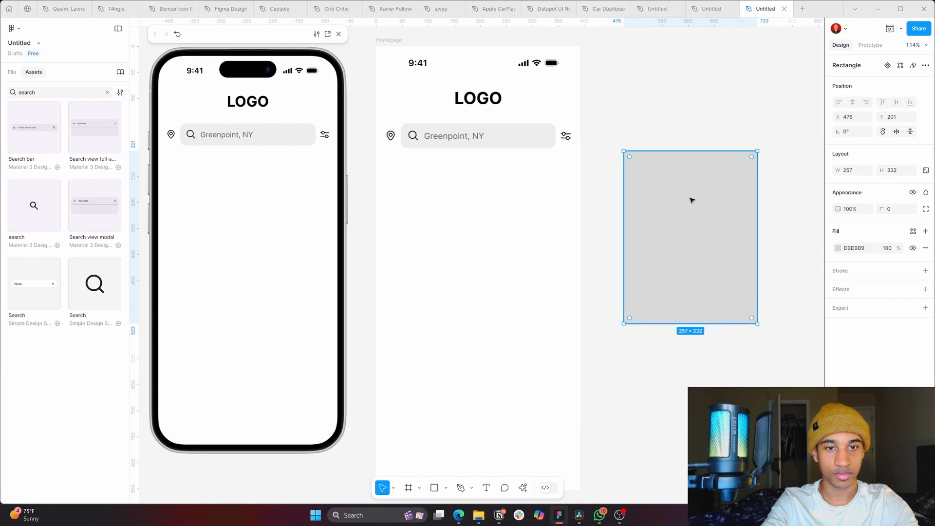
{"action": "left_click_drag", "start_coordinate": [692, 199], "coordinate": [478, 202]}
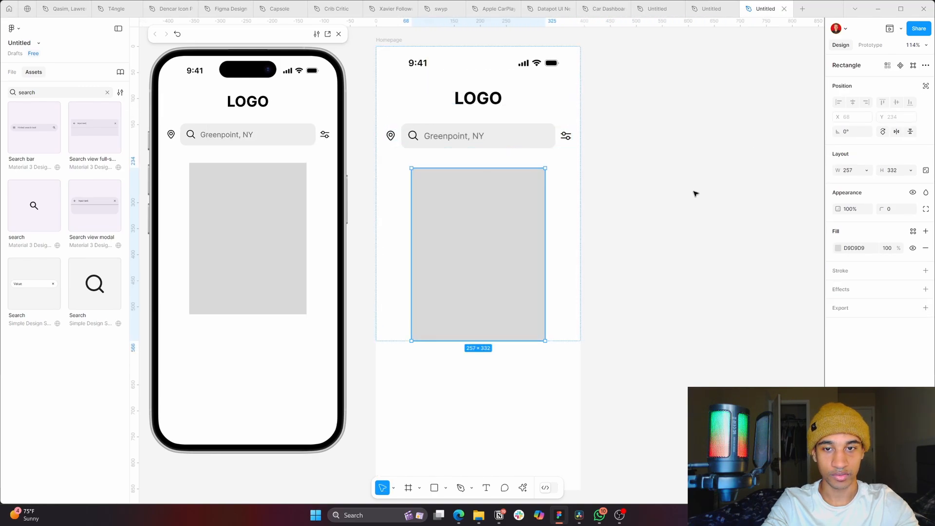
- Make the rectangle fill the container's width and stretch its height to about 484
{"action": "scroll", "coordinate": [475, 259], "scroll_direction": "down", "scroll_amount": 1}
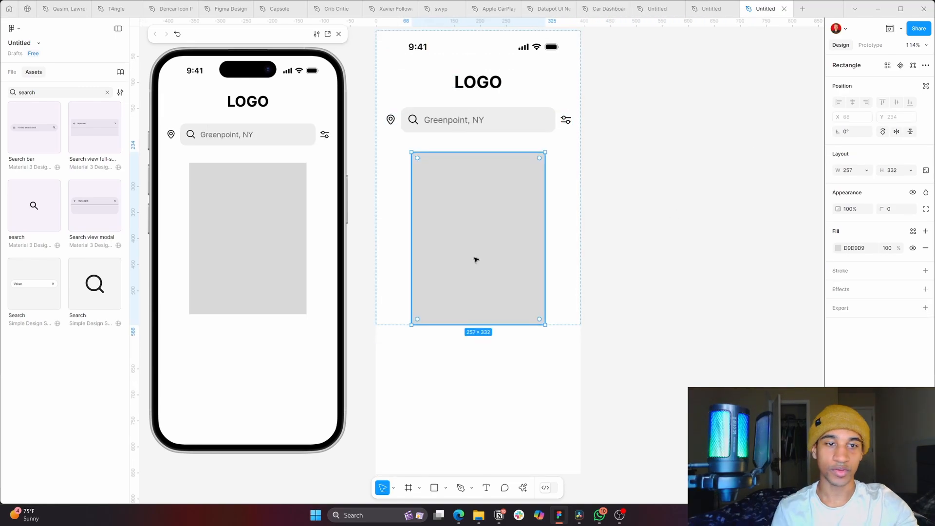
{"action": "left_click", "coordinate": [867, 171]}
{"action": "left_click", "coordinate": [867, 179]}
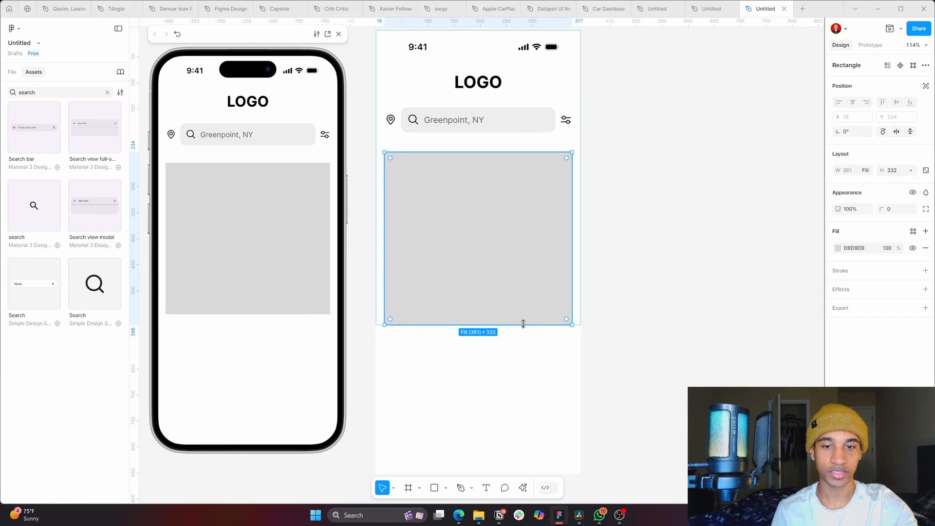
{"action": "left_click_drag", "start_coordinate": [523, 324], "coordinate": [521, 404]}
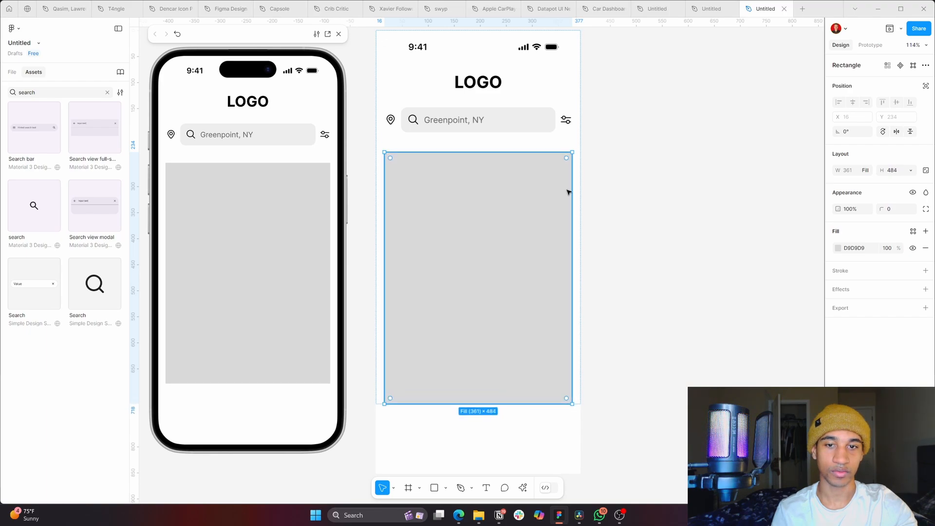
- Set the vertical gap of the auto layout holding the status bar, logo, location row and rectangle to 24
{"action": "left_click", "coordinate": [494, 144]}
{"action": "left_click", "coordinate": [846, 229]}
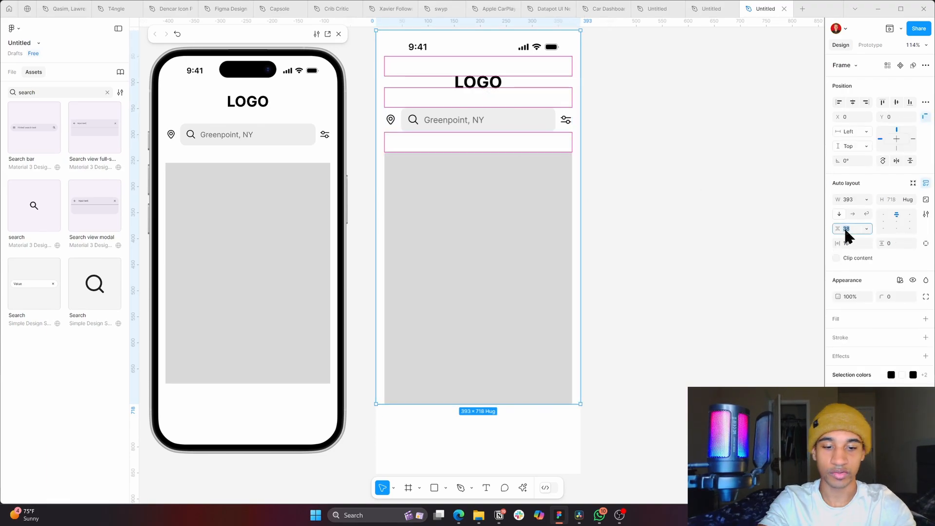
{"action": "type", "text": "24"}
{"action": "key", "text": "Return"}
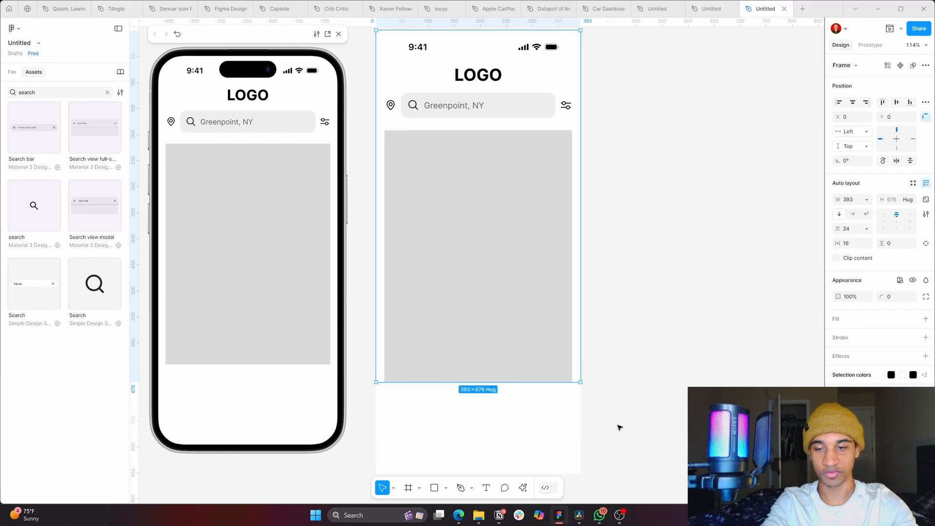
- Round the grey rectangle's corners with a radius of 24
{"action": "left_click_drag", "start_coordinate": [651, 349], "coordinate": [735, 277]}
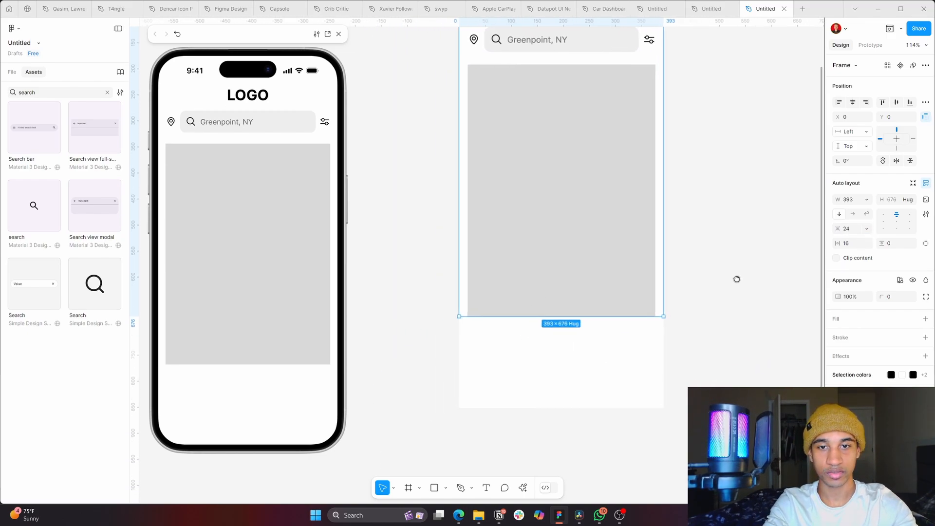
{"action": "left_click", "coordinate": [611, 193]}
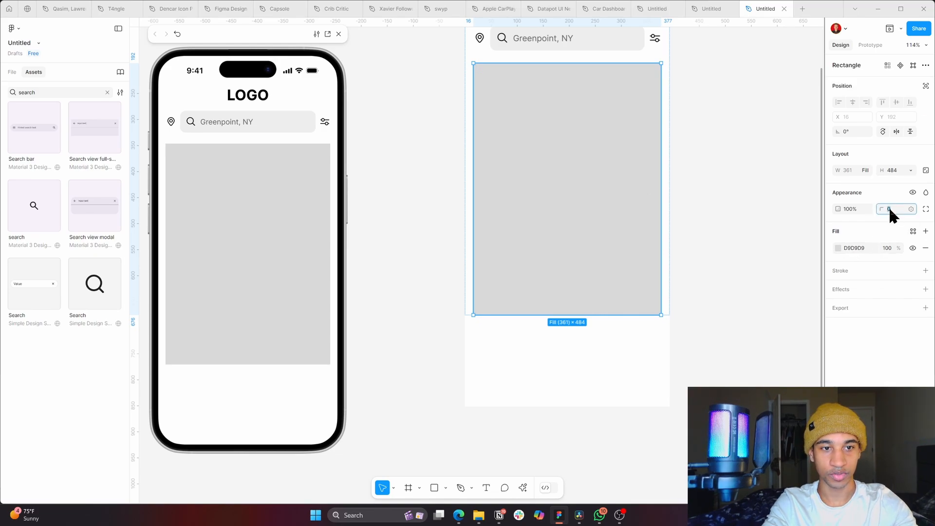
{"action": "type", "text": "16"}
{"action": "key", "text": "Return"}
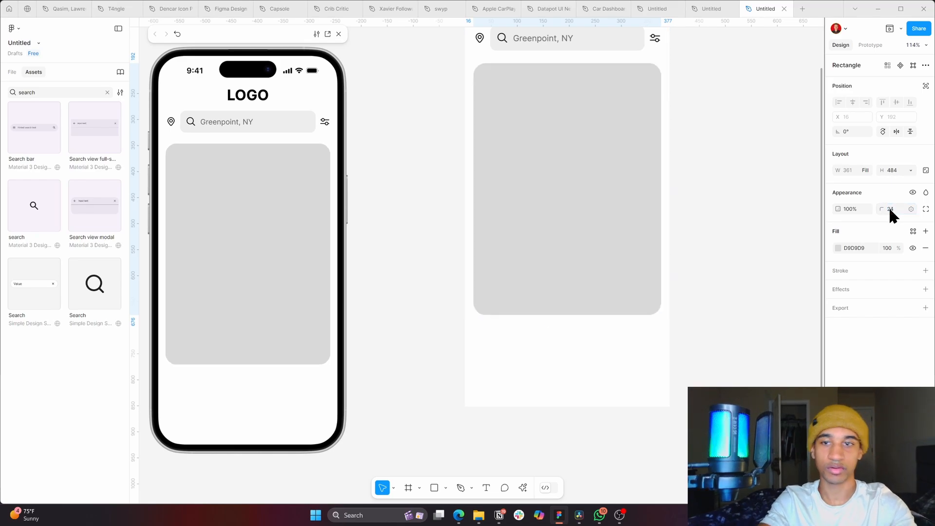
{"action": "left_click", "coordinate": [703, 226]}
{"action": "scroll", "coordinate": [703, 226], "scroll_direction": "up", "scroll_amount": 3}
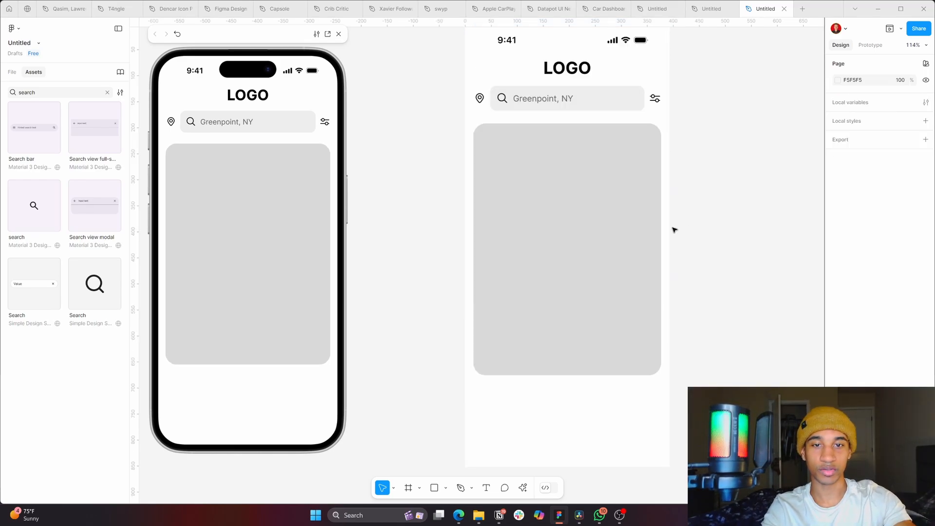
- Find and run the Unsplash plugin with the grey rounded rectangle selected
{"action": "left_click", "coordinate": [575, 158]}
{"action": "right_click", "coordinate": [562, 180]}
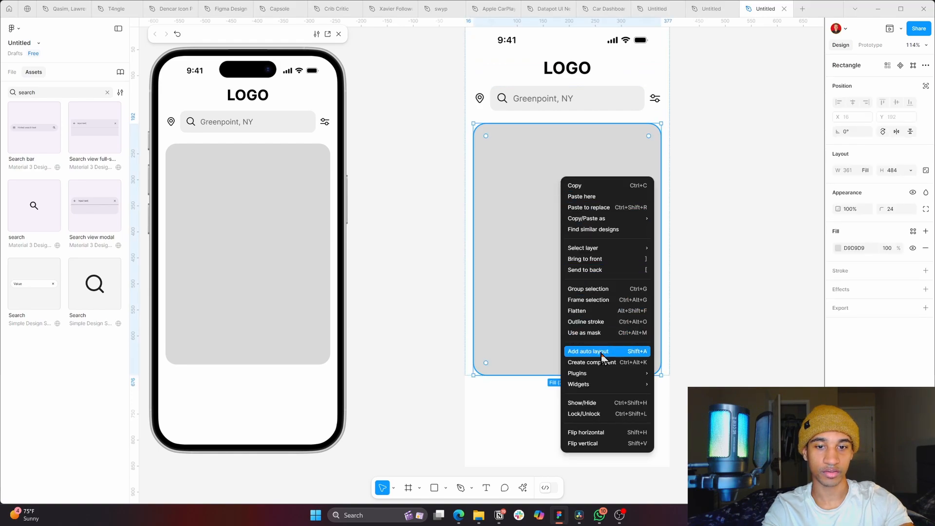
{"action": "mouse_move", "coordinate": [604, 373]}
{"action": "left_click", "coordinate": [708, 376]}
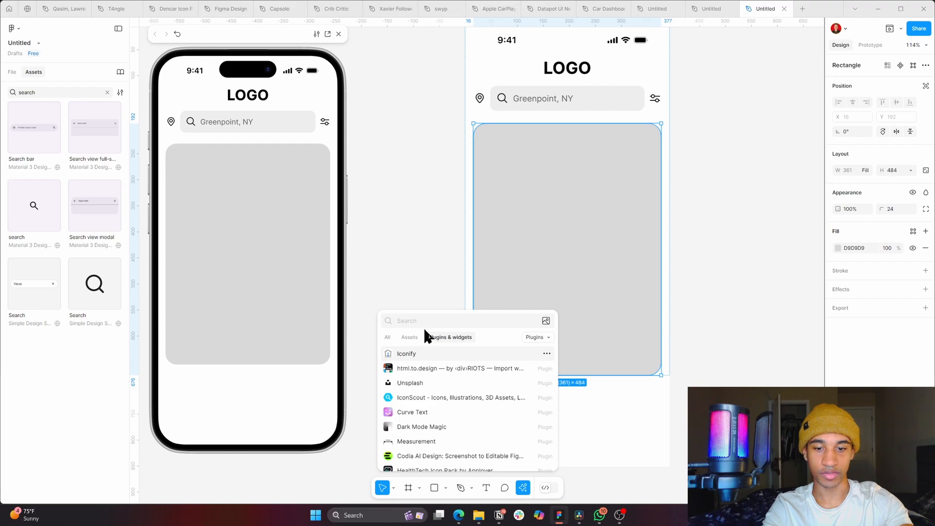
{"action": "type", "text": "unsplash"}
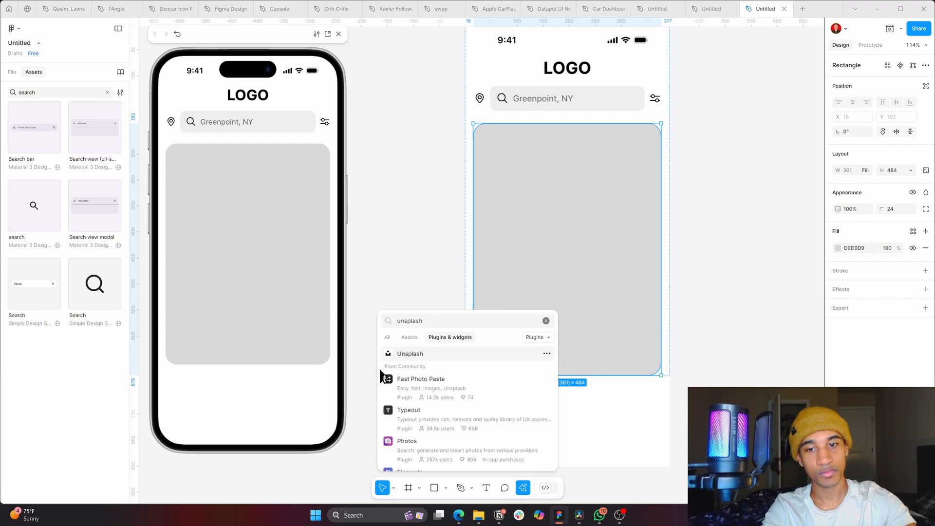
{"action": "left_click", "coordinate": [397, 355]}
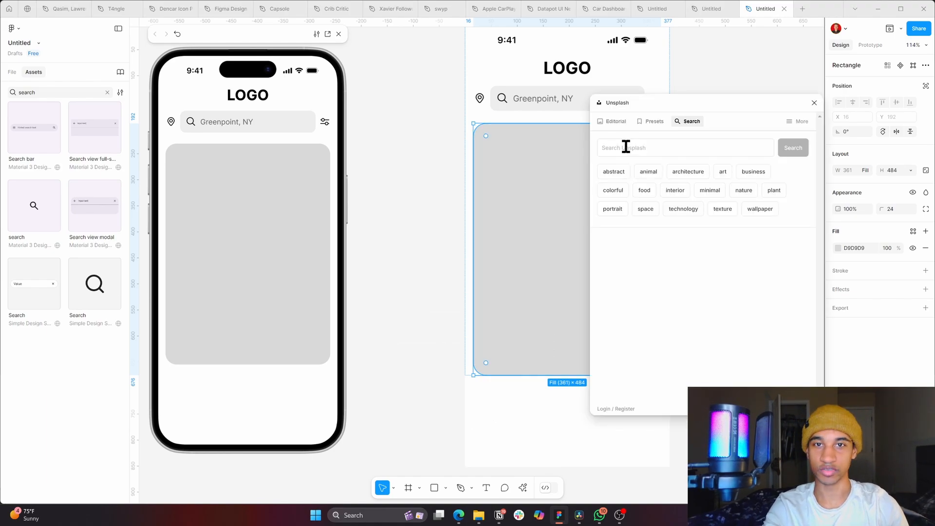
- Search Unsplash for "man" and fill the rectangle with the photo of the man in a light pinstriped suit
{"action": "left_click", "coordinate": [626, 147]}
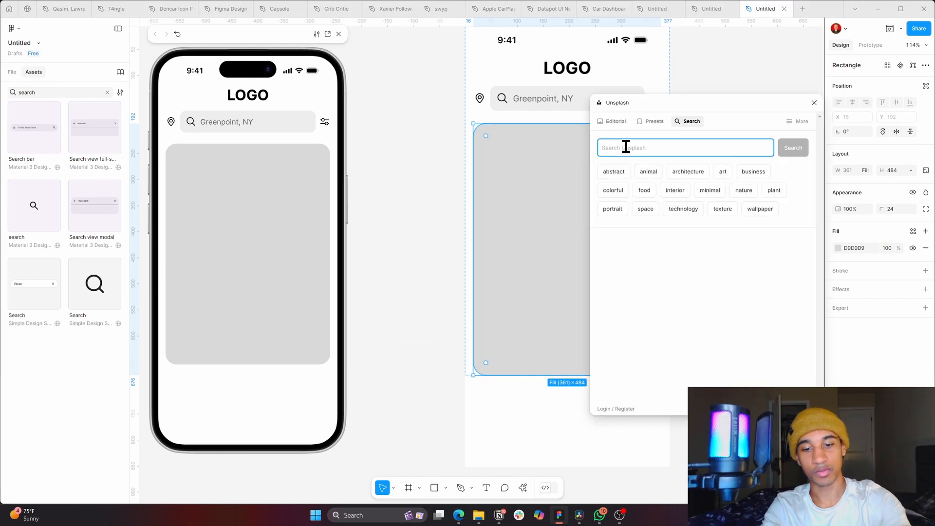
{"action": "type", "text": "man"}
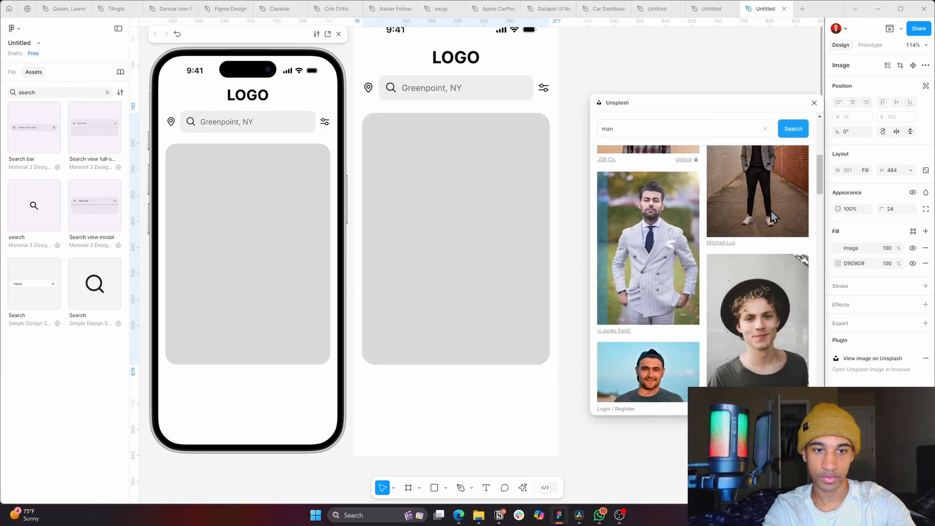
{"action": "scroll", "coordinate": [770, 212], "scroll_direction": "up", "scroll_amount": 1}
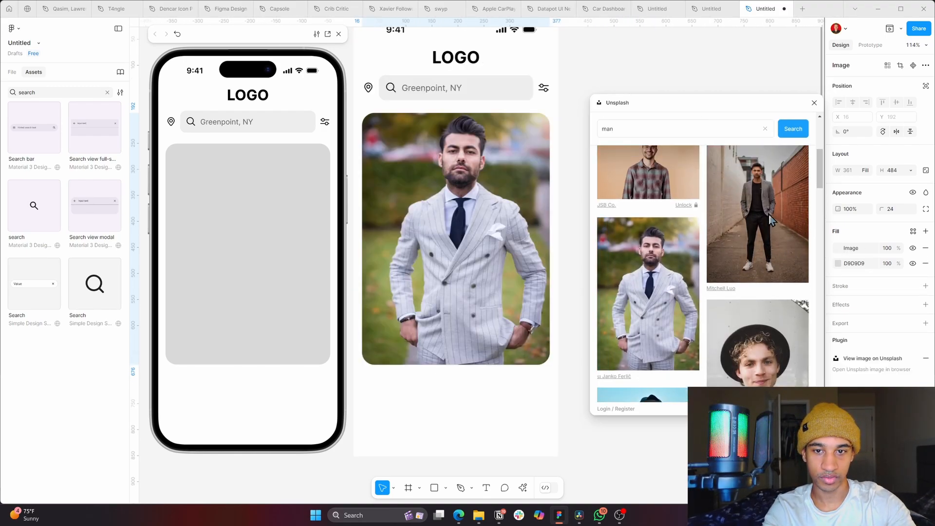
- Generate an AI image for the selected photo card with the Make an image tool and the prompt "a man"
{"action": "left_click", "coordinate": [815, 101]}
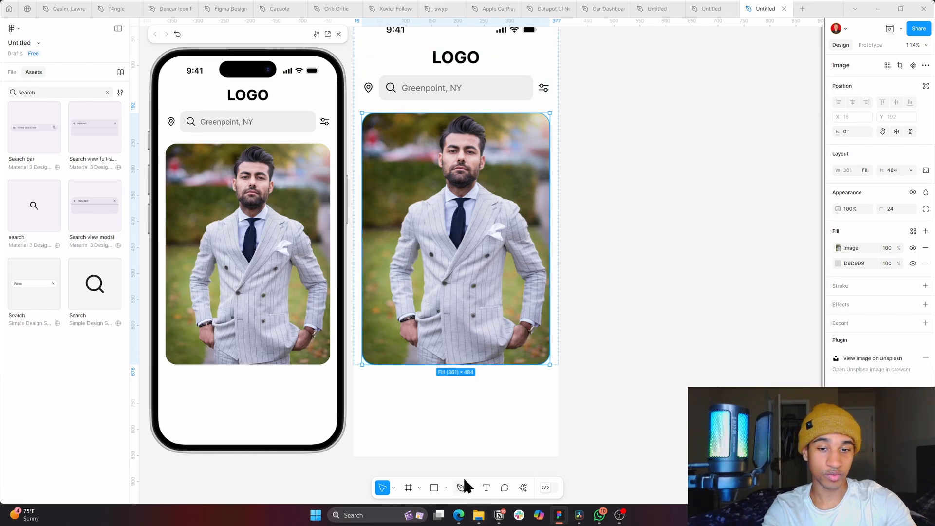
{"action": "left_click", "coordinate": [522, 488]}
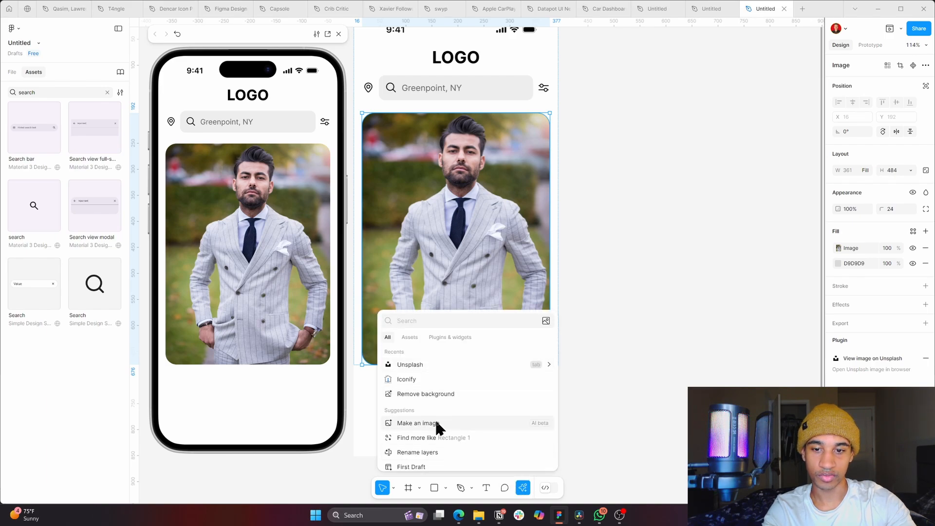
{"action": "left_click", "coordinate": [417, 423]}
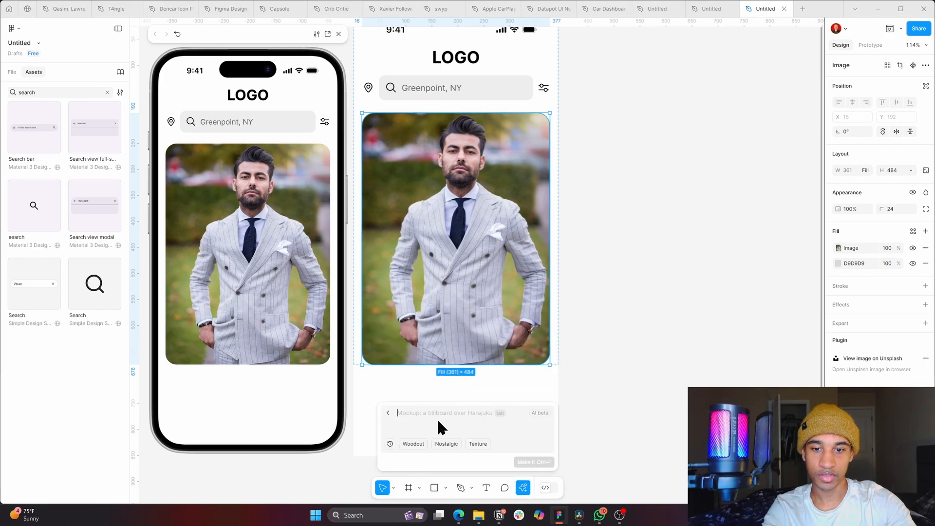
{"action": "type", "text": "a man"}
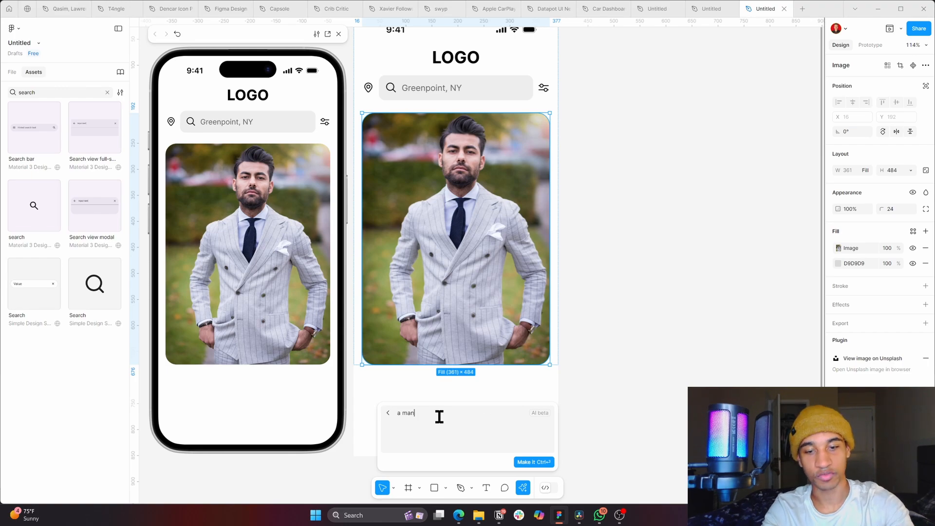
{"action": "key", "text": "ctrl+Return"}
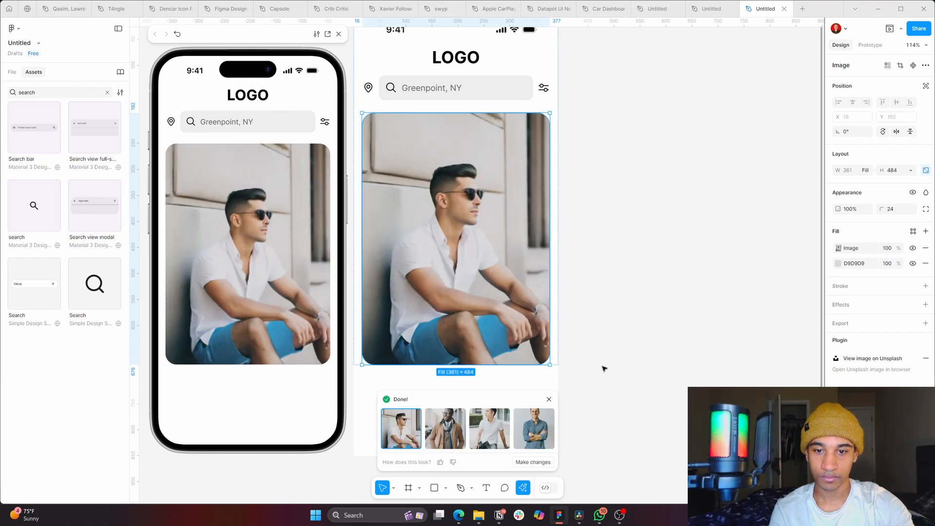
- Compare the generated image variations and keep the man in sunglasses, white shirt and blue shorts for the photo card
{"action": "left_click_drag", "start_coordinate": [605, 370], "coordinate": [632, 353]}
{"action": "left_click", "coordinate": [455, 432]}
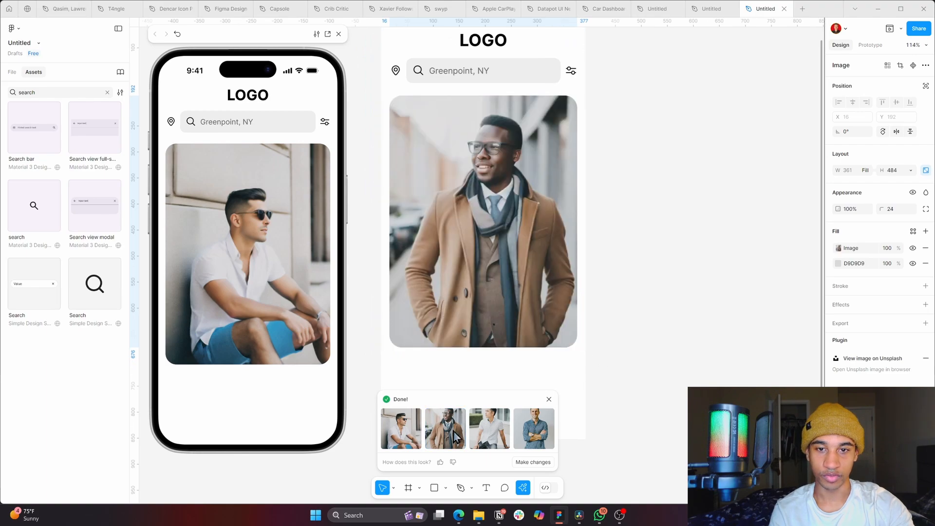
{"action": "left_click", "coordinate": [490, 429]}
{"action": "left_click", "coordinate": [529, 433]}
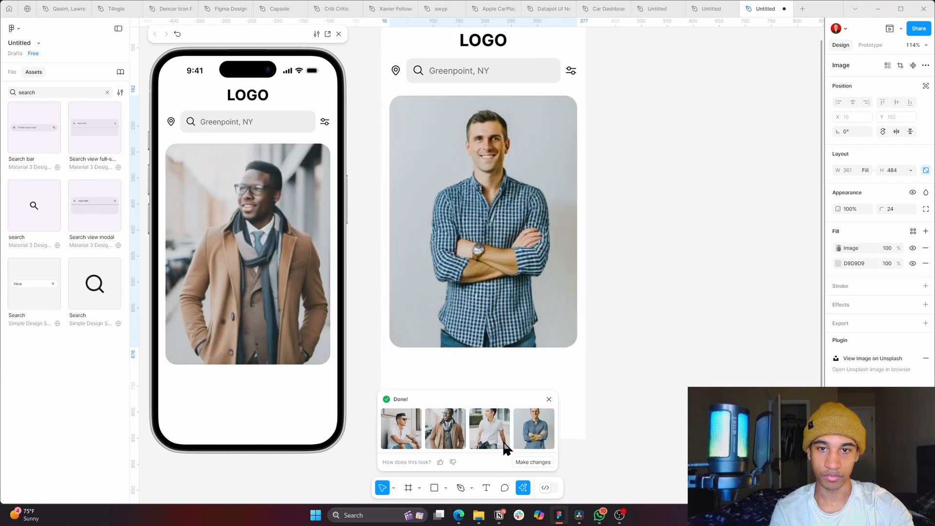
{"action": "left_click", "coordinate": [418, 444]}
{"action": "left_click", "coordinate": [699, 271]}
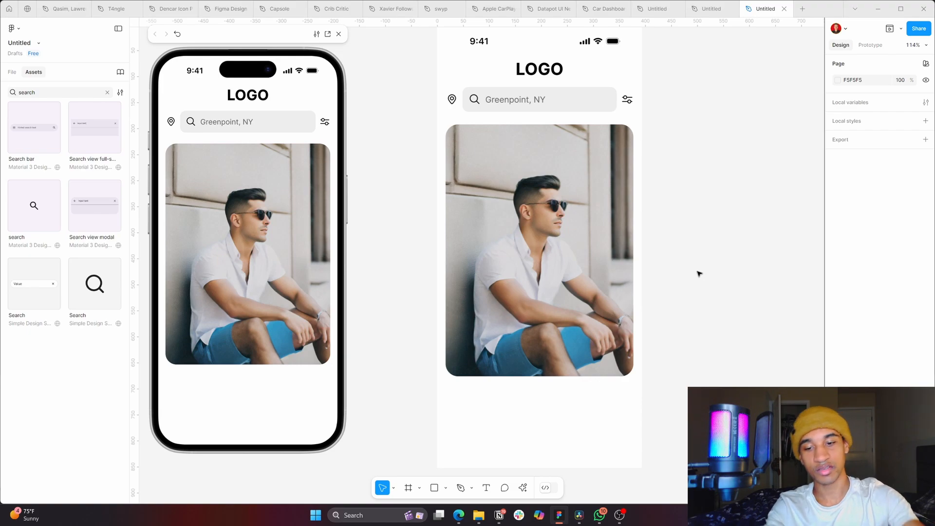
- Add a text layer reading "Greenpoint, NY" on the empty canvas beside the homepage frame
{"action": "key", "text": "t"}
{"action": "left_click", "coordinate": [698, 210]}
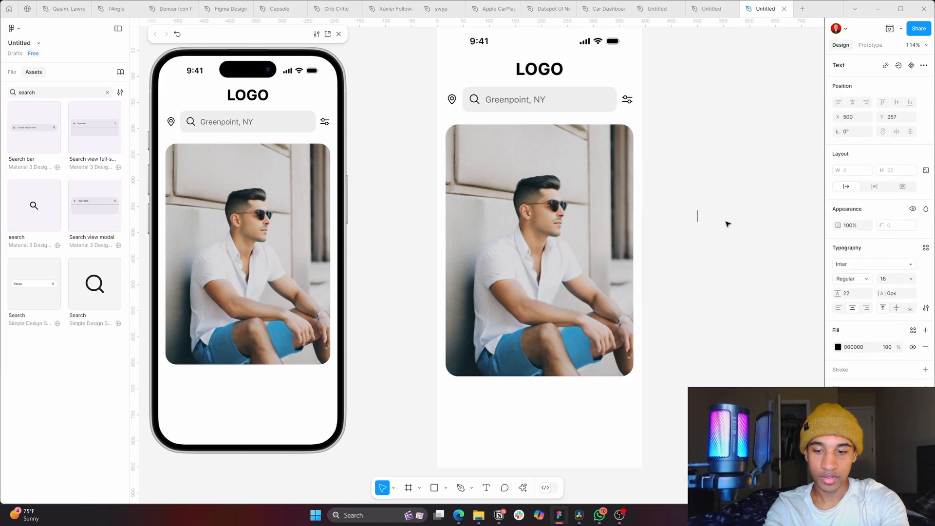
{"action": "type", "text": "Gree"}
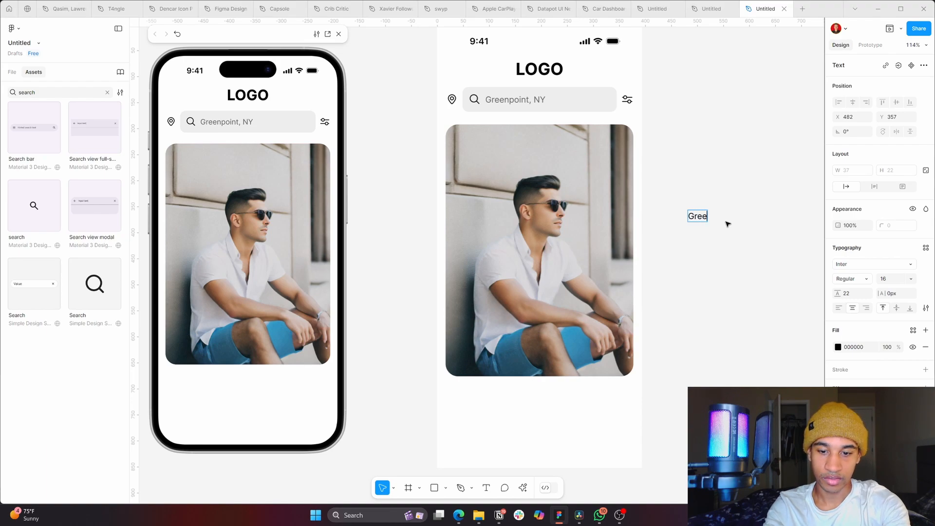
{"action": "type", "text": "npoint"}
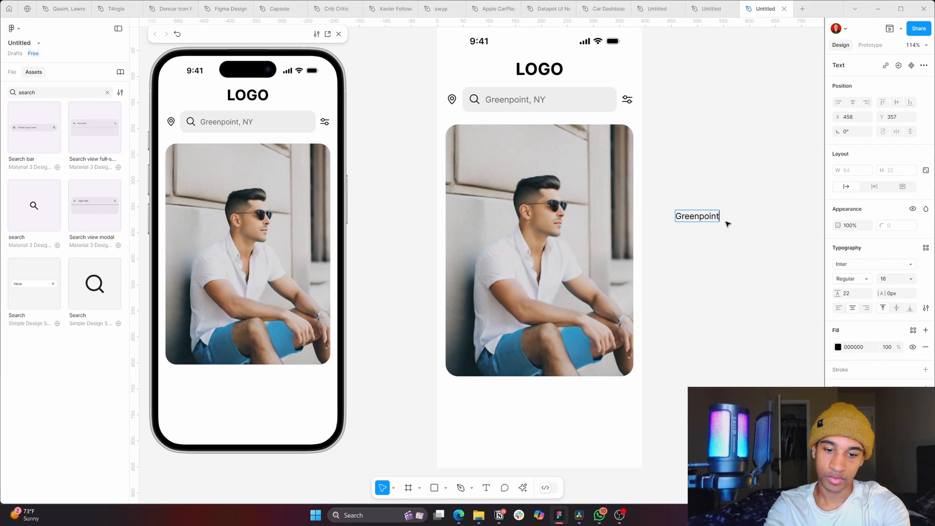
{"action": "type", "text": ","}
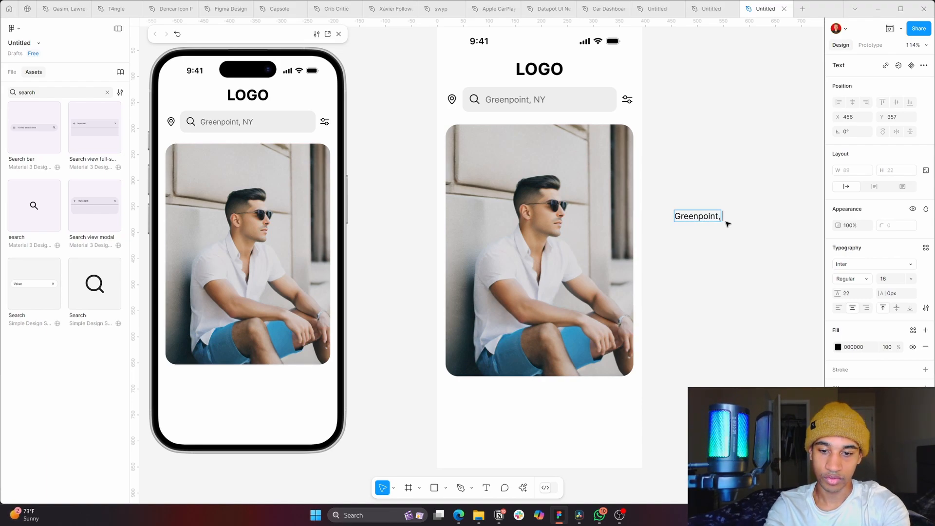
{"action": "type", "text": " NY"}
{"action": "key", "text": "Escape"}
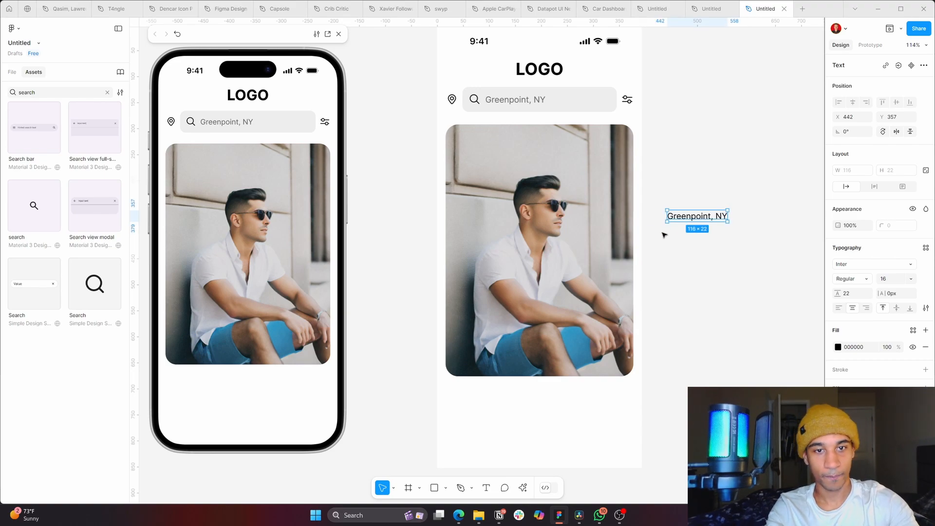
- Copy the header's location pin icon in front of the new "Greenpoint, NY" text and combine both in a horizontal auto layout with gap 6
{"action": "left_click", "coordinate": [453, 99]}
{"action": "left_click", "coordinate": [452, 100]}
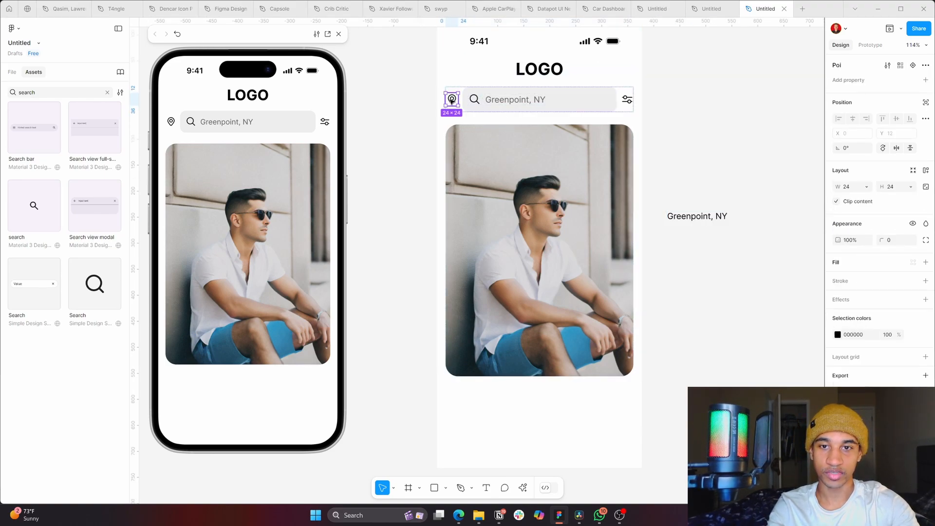
{"action": "left_click_drag", "start_coordinate": [697, 220], "coordinate": [724, 222]}
{"action": "right_click", "coordinate": [660, 219]}
{"action": "left_click", "coordinate": [667, 226]}
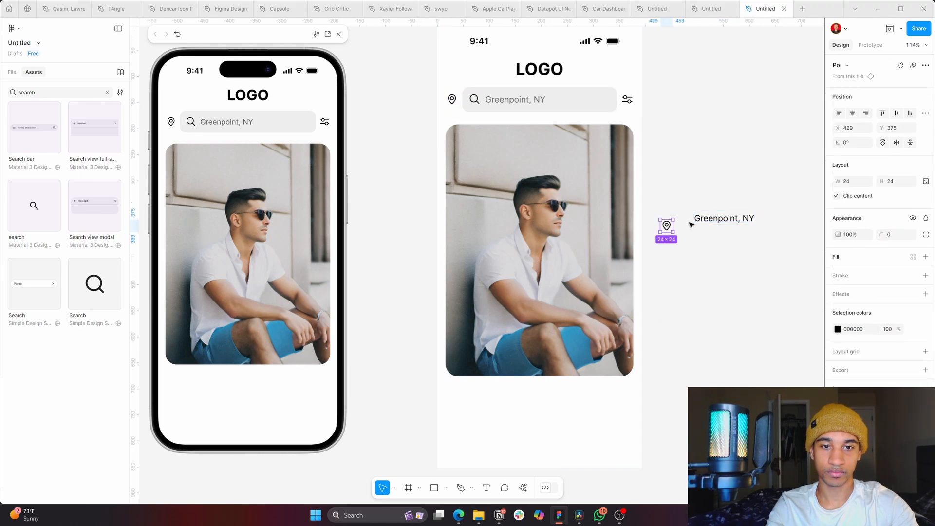
{"action": "left_click_drag", "start_coordinate": [666, 226], "coordinate": [685, 219]}
{"action": "left_click", "coordinate": [729, 223], "text": "shift"}
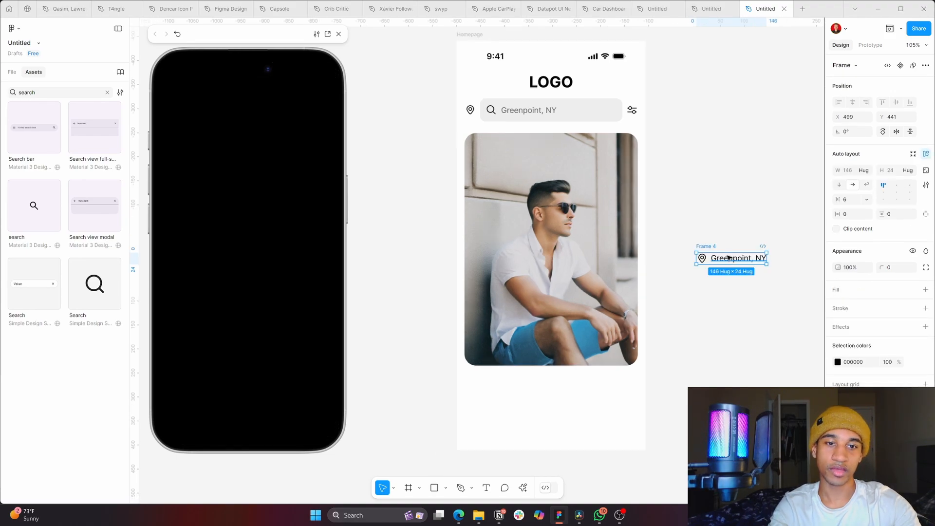
- Place the pin-and-location row over the lower left of the photo, ignoring auto layout, and colour it white (fff)
{"action": "left_click_drag", "start_coordinate": [729, 258], "coordinate": [582, 285]}
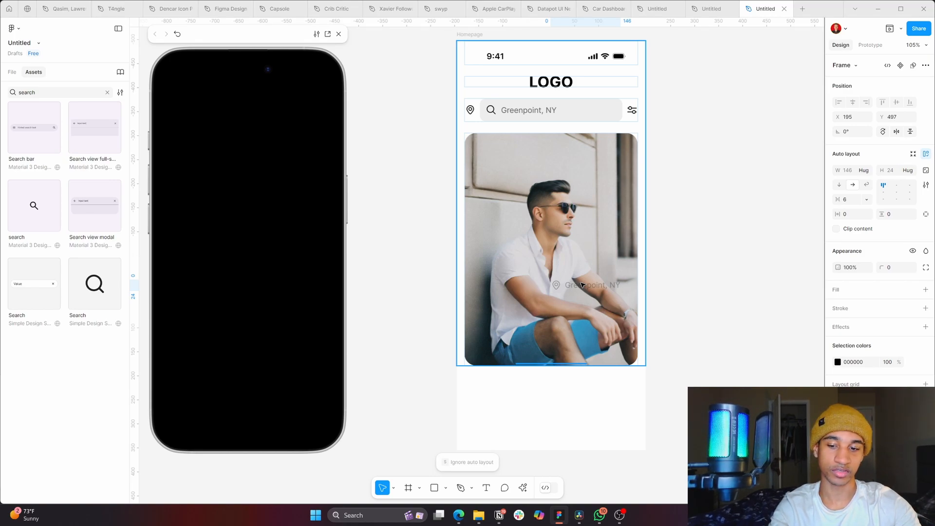
{"action": "left_click_drag", "start_coordinate": [582, 285], "coordinate": [515, 309]}
{"action": "key", "text": "s"}
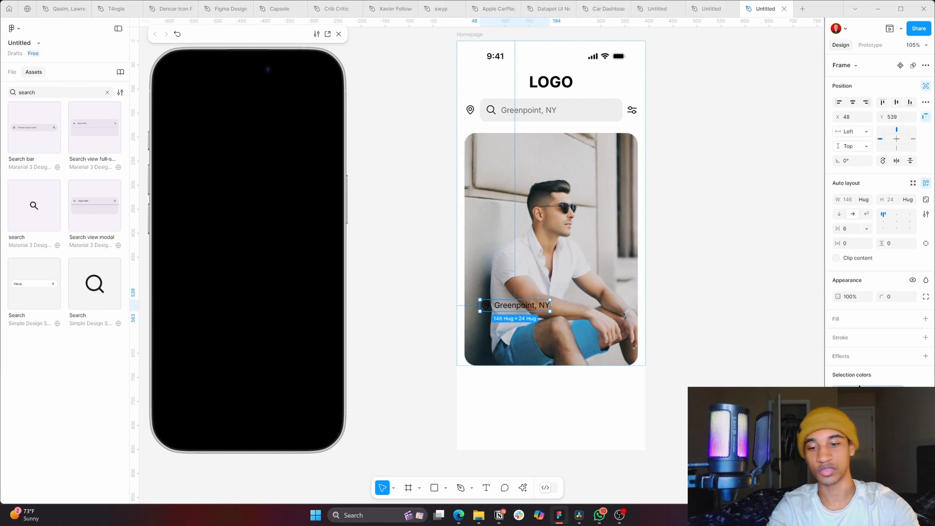
{"action": "type", "text": "fff"}
{"action": "key", "text": "Return"}
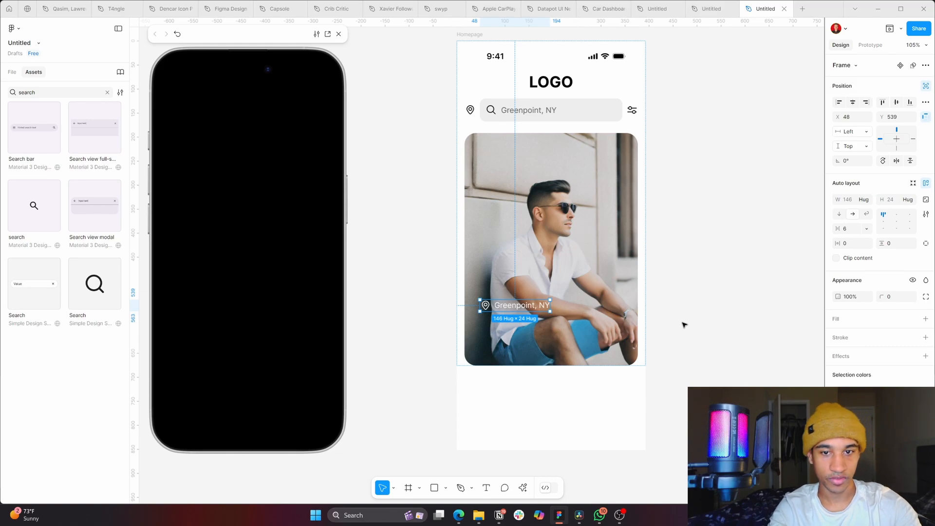
{"action": "key", "text": "Escape"}
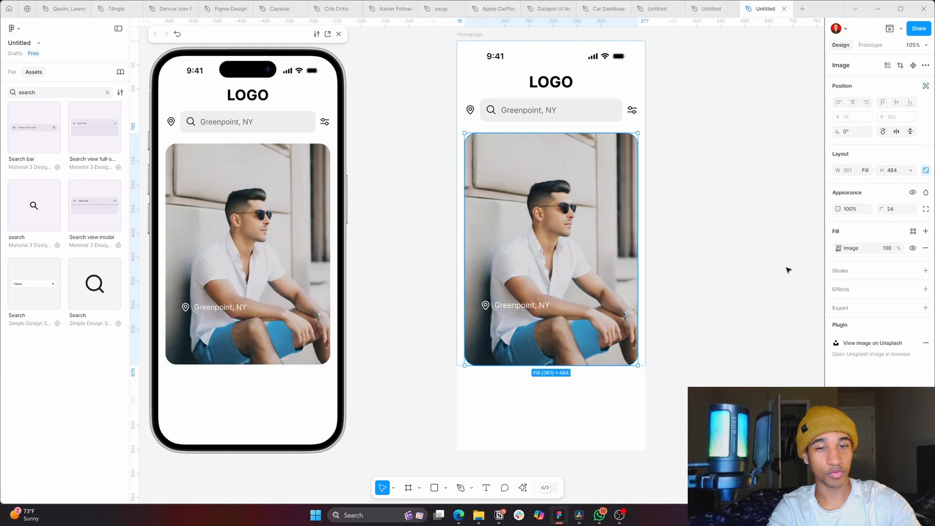
- Add a black 000000 fill over the photo card's image and set its opacity to 40%
{"action": "left_click", "coordinate": [926, 231]}
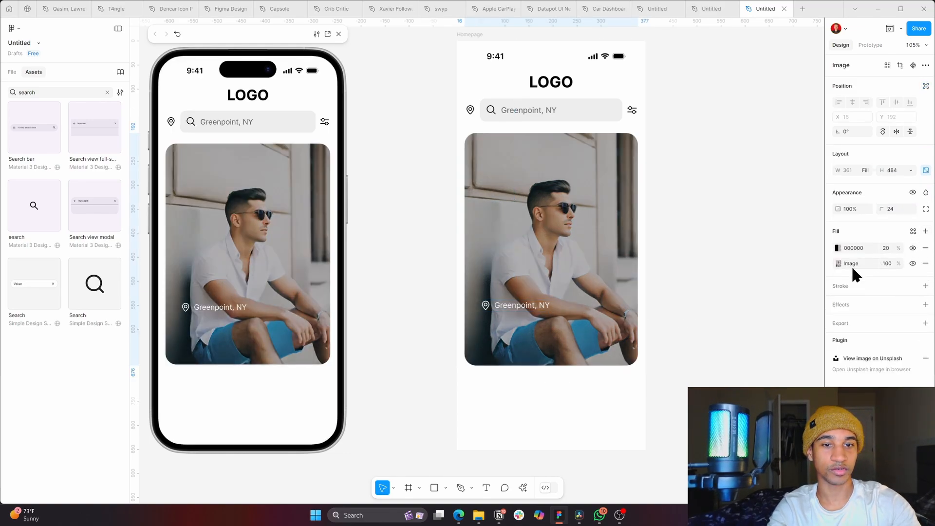
{"action": "left_click", "coordinate": [839, 248]}
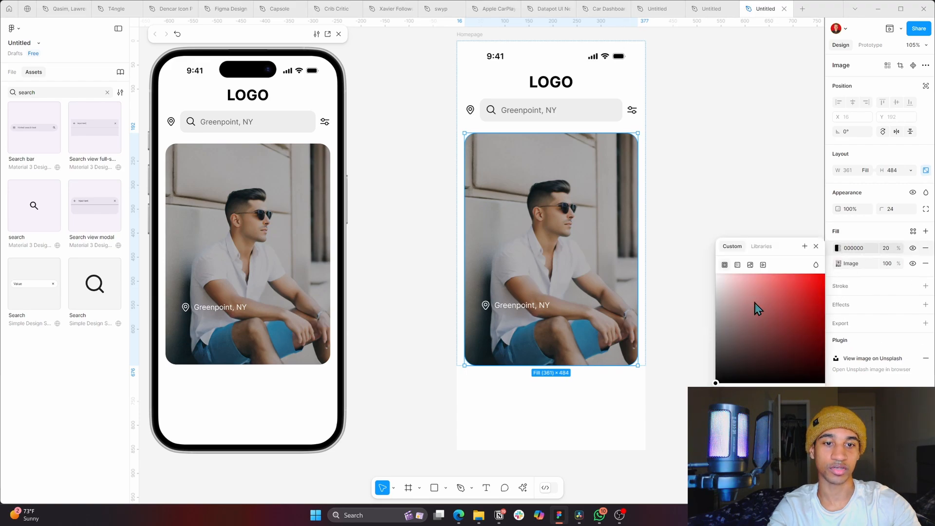
{"action": "left_click", "coordinate": [883, 248]}
{"action": "type", "text": "40"}
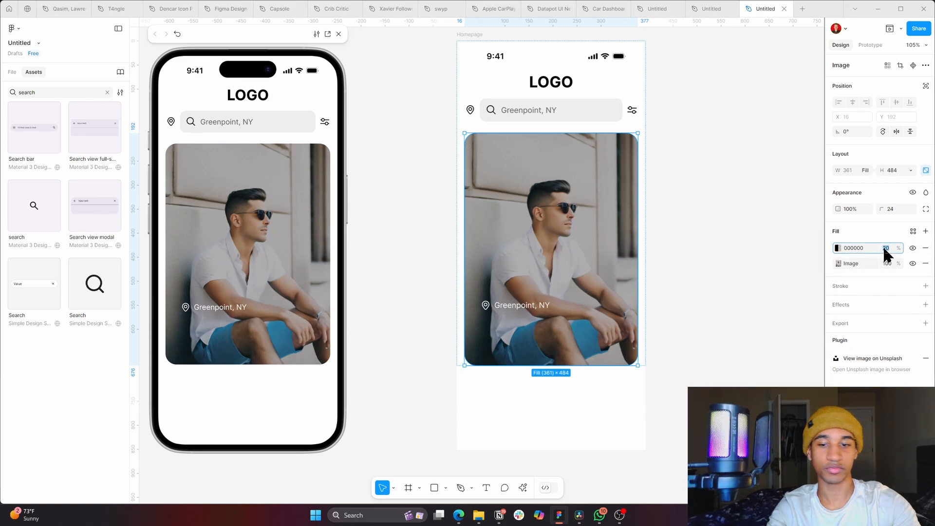
{"action": "key", "text": "Return"}
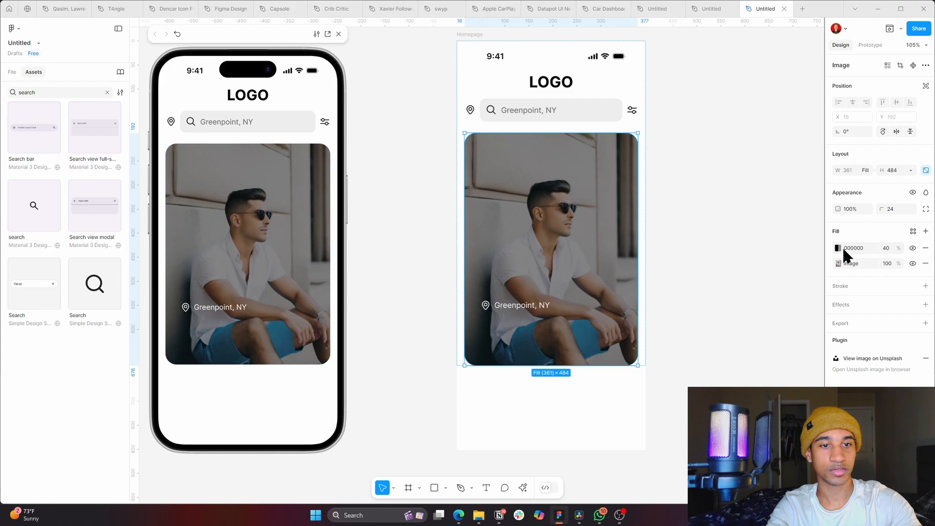
- Change the photo's black overlay to a linear gradient and move its transparent stop to 64%
{"action": "left_click", "coordinate": [838, 248]}
{"action": "left_click", "coordinate": [738, 264]}
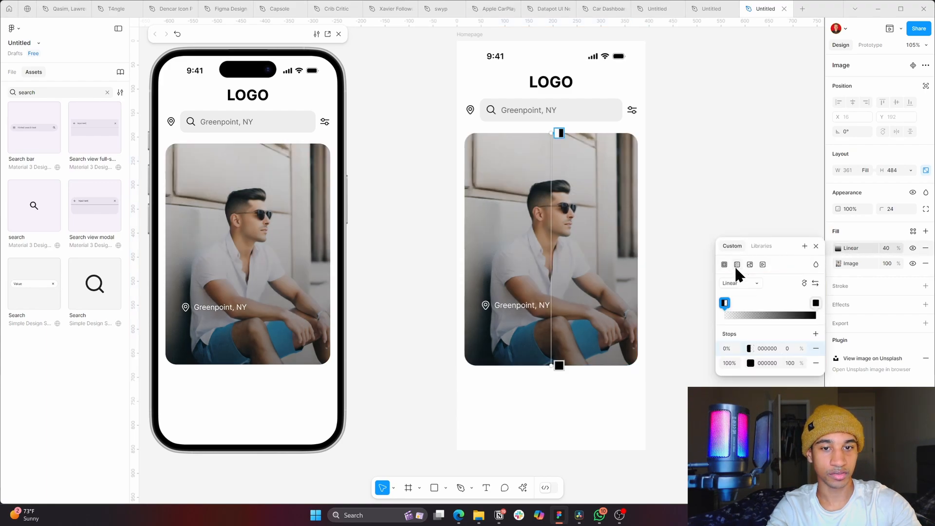
{"action": "left_click_drag", "start_coordinate": [560, 133], "coordinate": [560, 167]}
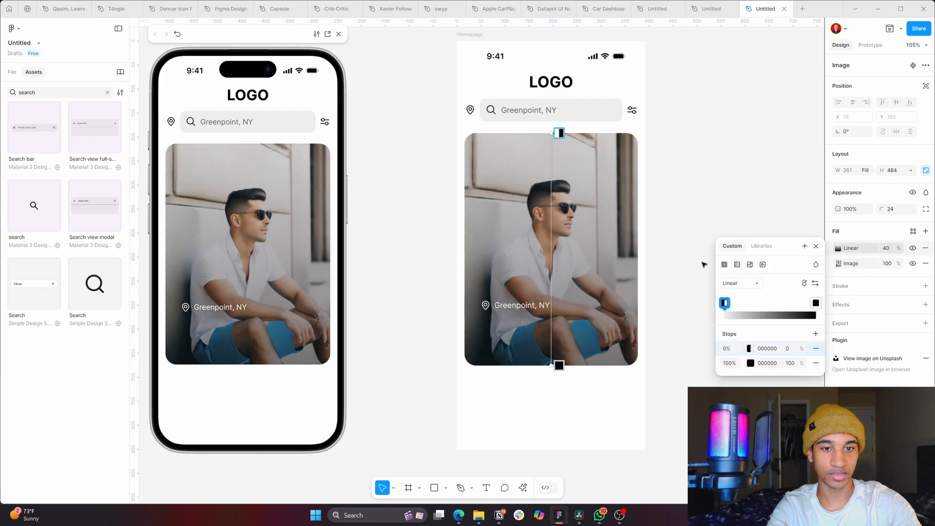
{"action": "left_click_drag", "start_coordinate": [745, 308], "coordinate": [787, 317]}
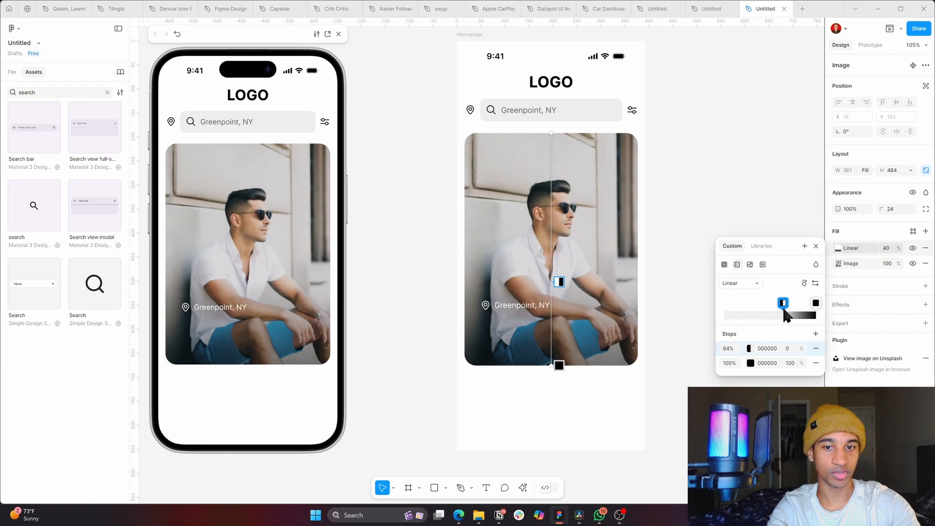
- Nudge the white location row on the photo down to Y 548
{"action": "double_click", "coordinate": [518, 307]}
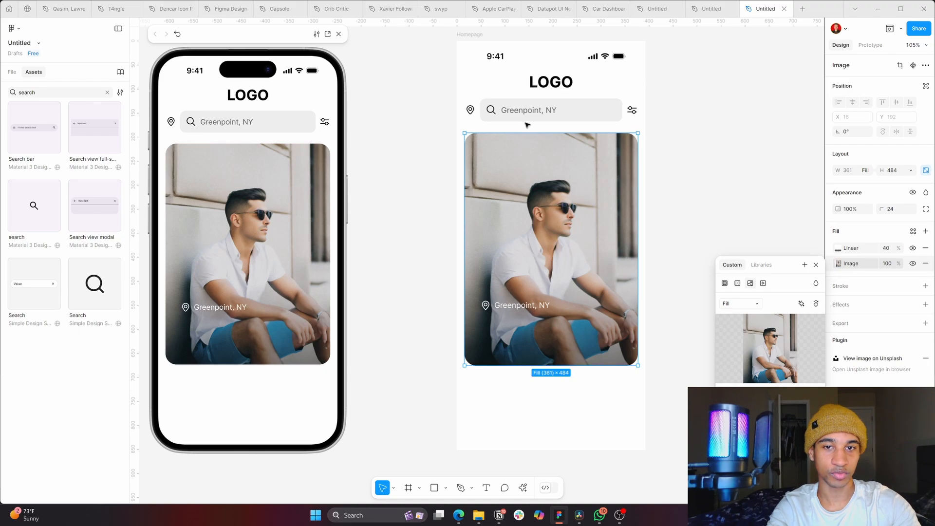
{"action": "left_click", "coordinate": [520, 303]}
{"action": "key", "text": "Down"}
{"action": "key", "text": "Down"}
{"action": "key", "text": "Down"}
{"action": "key", "text": "Down"}
{"action": "key", "text": "Down"}
{"action": "key", "text": "Down"}
{"action": "key", "text": "Down"}
{"action": "key", "text": "Down"}
{"action": "key", "text": "Down"}
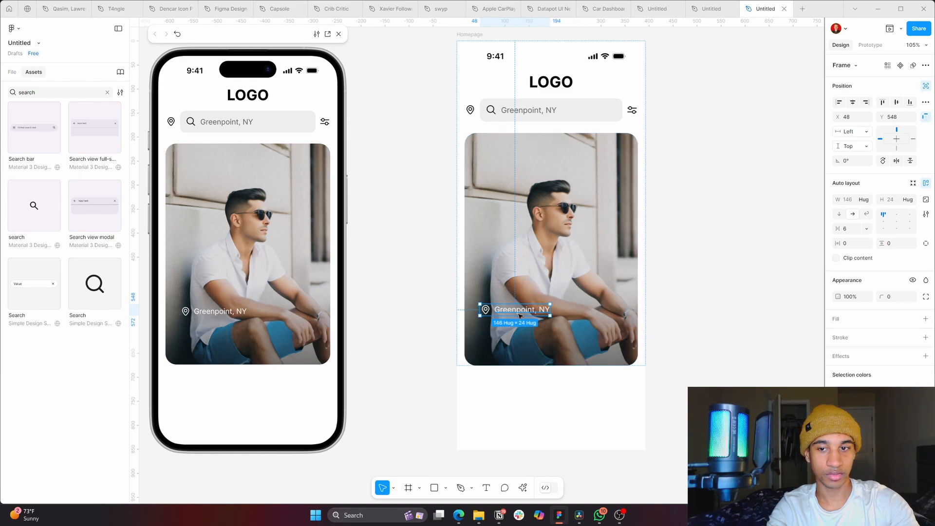
- Duplicate the white location text and turn the copy into a bold line with the profile's full name and age below the location row
{"action": "double_click", "coordinate": [520, 313]}
{"action": "key", "text": "ctrl+d"}
{"action": "left_click_drag", "start_coordinate": [570, 312], "coordinate": [693, 279]}
{"action": "double_click", "coordinate": [693, 279]}
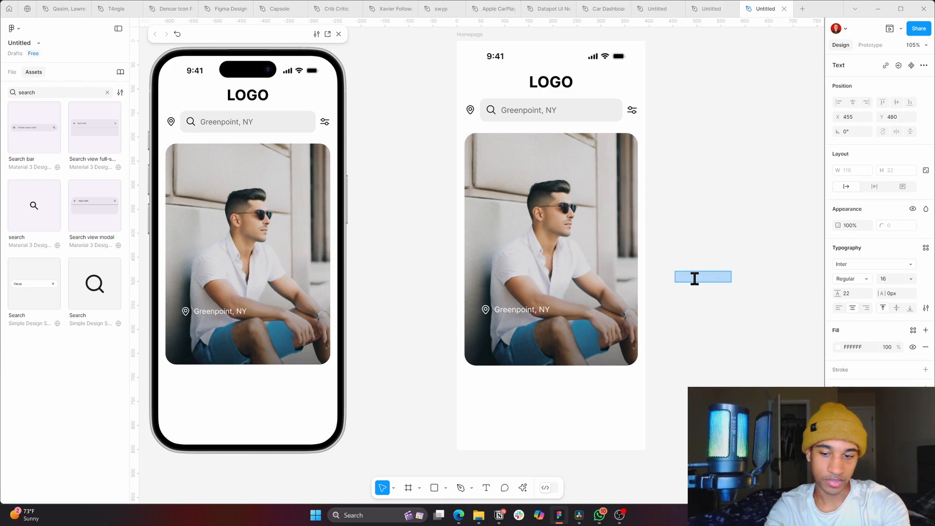
{"action": "type", "text": "Search"}
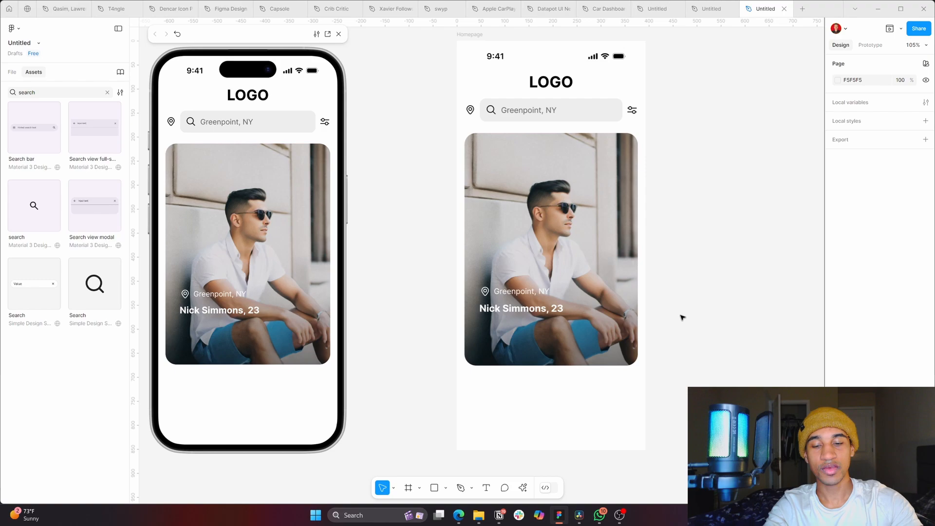
- Add a text layer reading "Open to dining at Carbon" on the canvas beside the Homepage frame
{"action": "key", "text": "t"}
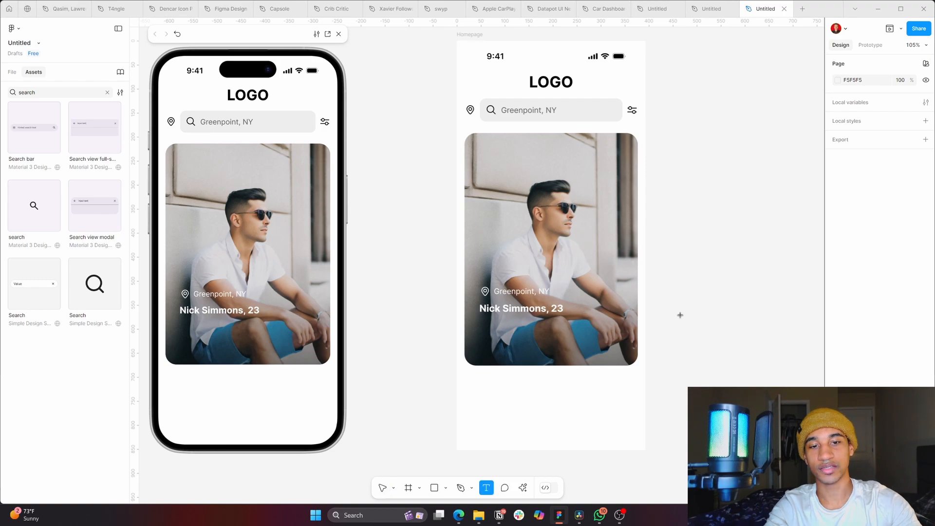
{"action": "left_click", "coordinate": [680, 312]}
{"action": "type", "text": "Ope"}
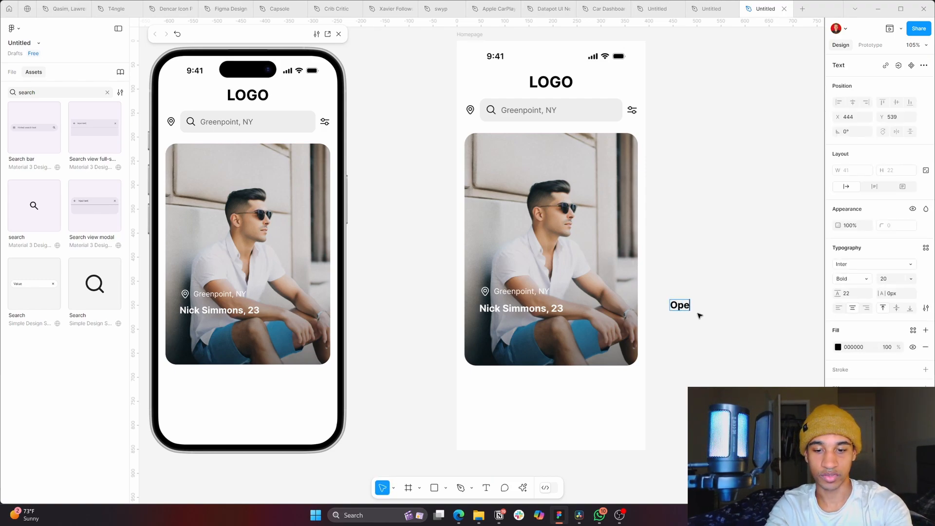
{"action": "type", "text": "n to din"}
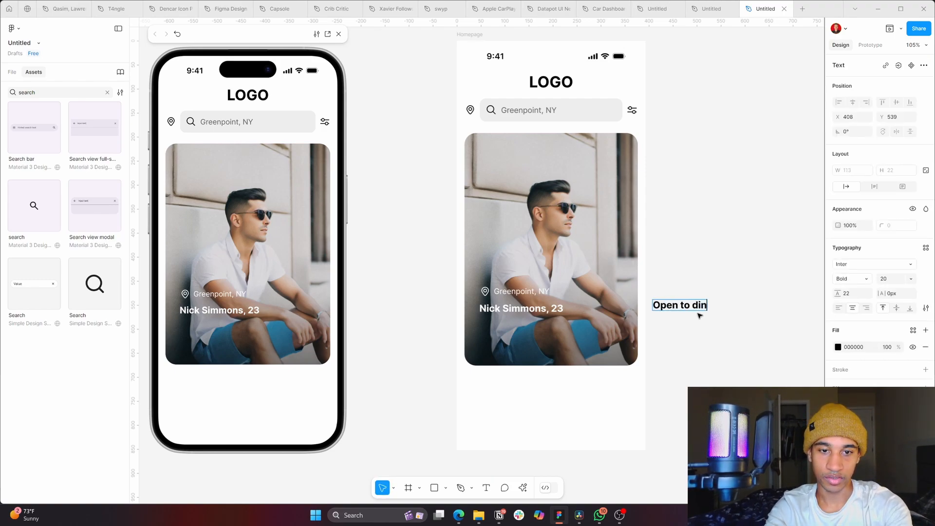
{"action": "type", "text": "ing at Carbon"}
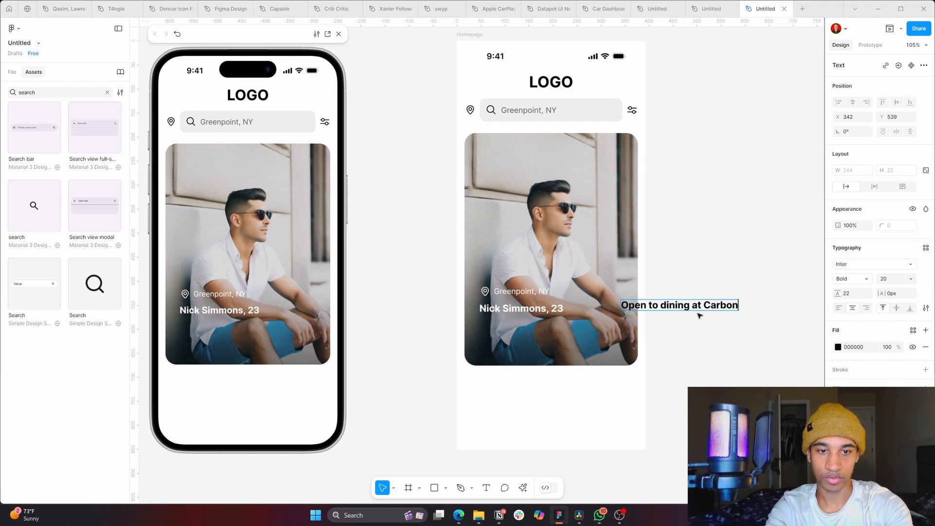
{"action": "left_click", "coordinate": [700, 315]}
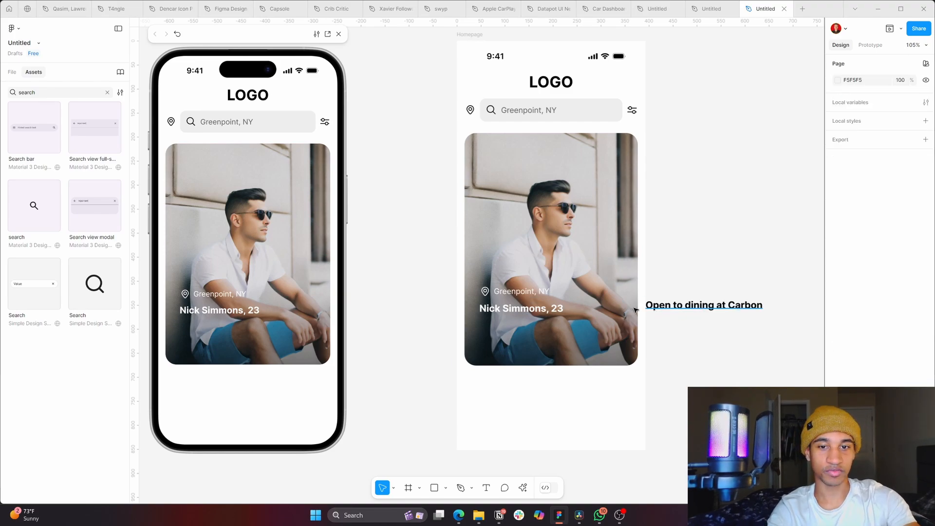
- Copy the properties of the photo's white location text and paste them onto the "Open to dining at Carbon" text
{"action": "left_click", "coordinate": [536, 296]}
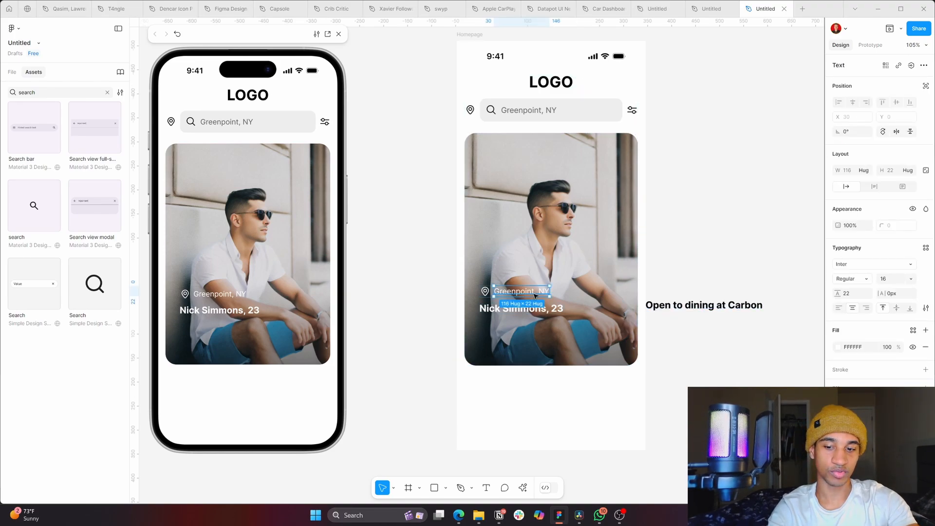
{"action": "key", "text": "ctrl+alt+c"}
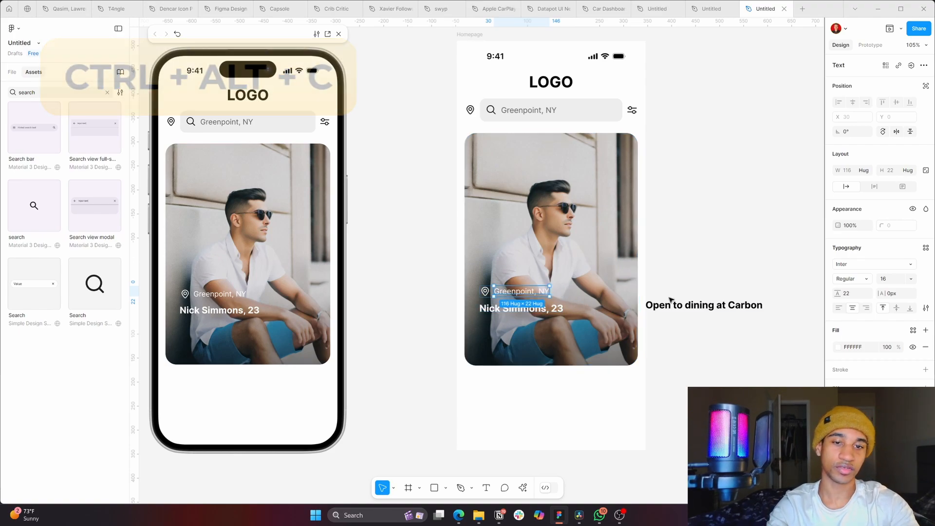
{"action": "left_click", "coordinate": [716, 303]}
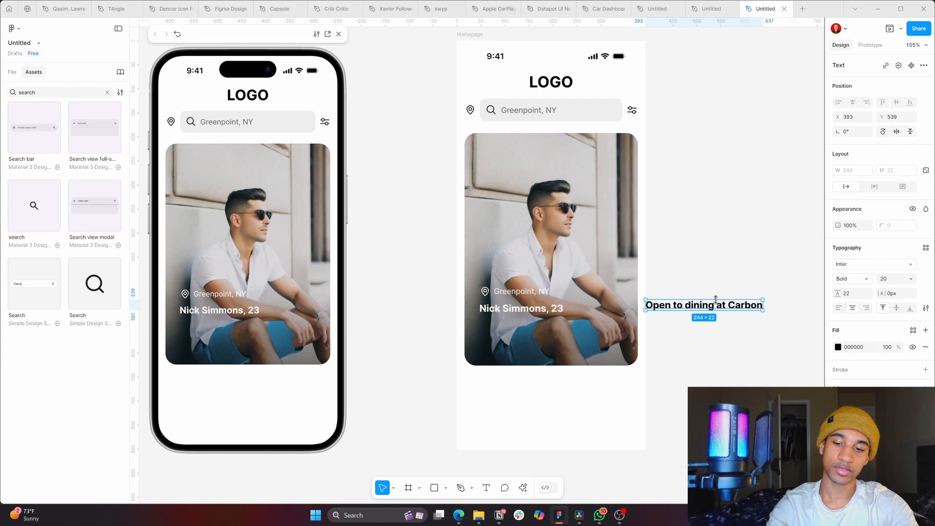
{"action": "key", "text": "ctrl+alt+v"}
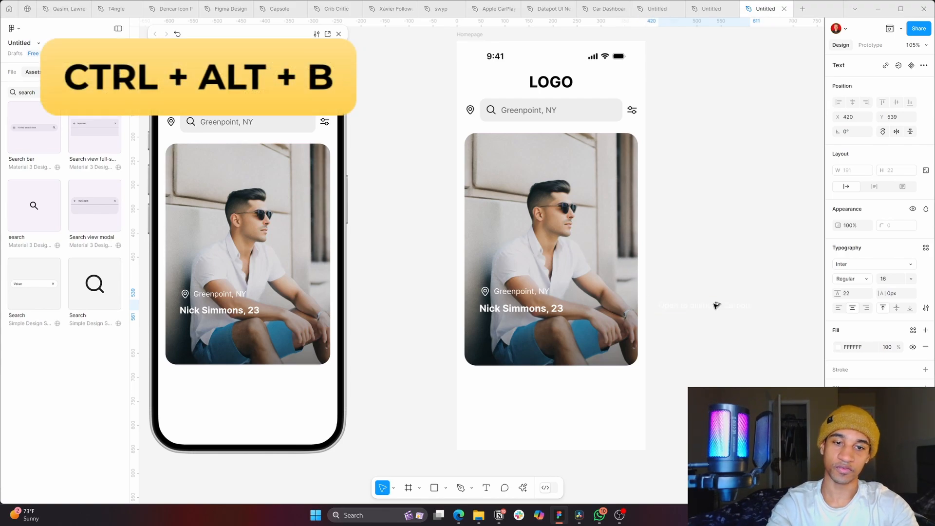
- Darken the page background to the grey B1B1B1 so the white text can be seen
{"action": "left_click", "coordinate": [747, 190]}
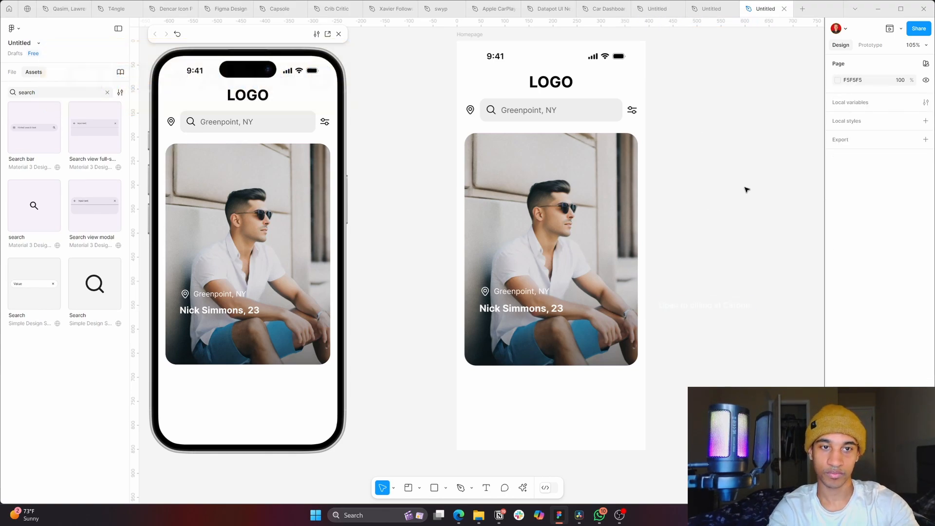
{"action": "left_click", "coordinate": [837, 80]}
{"action": "left_click_drag", "start_coordinate": [769, 119], "coordinate": [704, 156]}
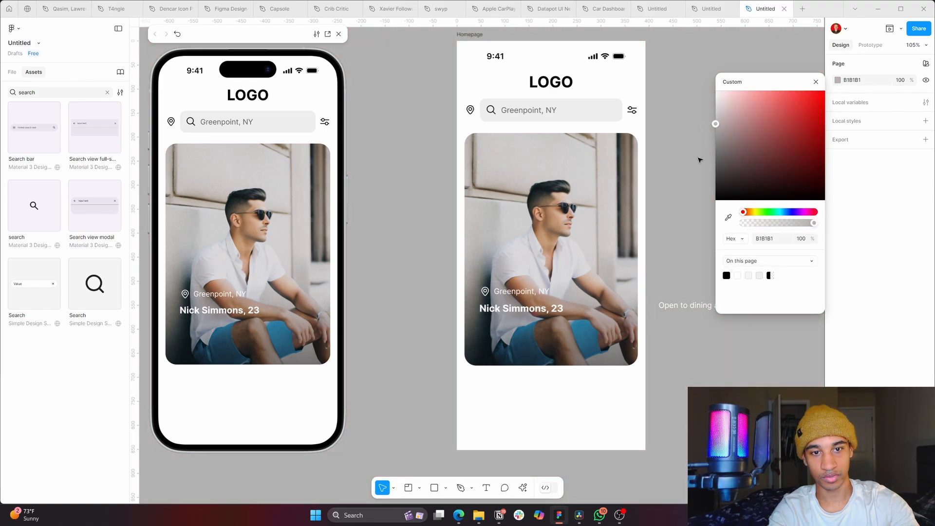
{"action": "left_click", "coordinate": [720, 274]}
- Wrap the "Open to dining at Carbon" text in an auto layout frame and set its corner radius to 8
{"action": "left_click", "coordinate": [722, 312]}
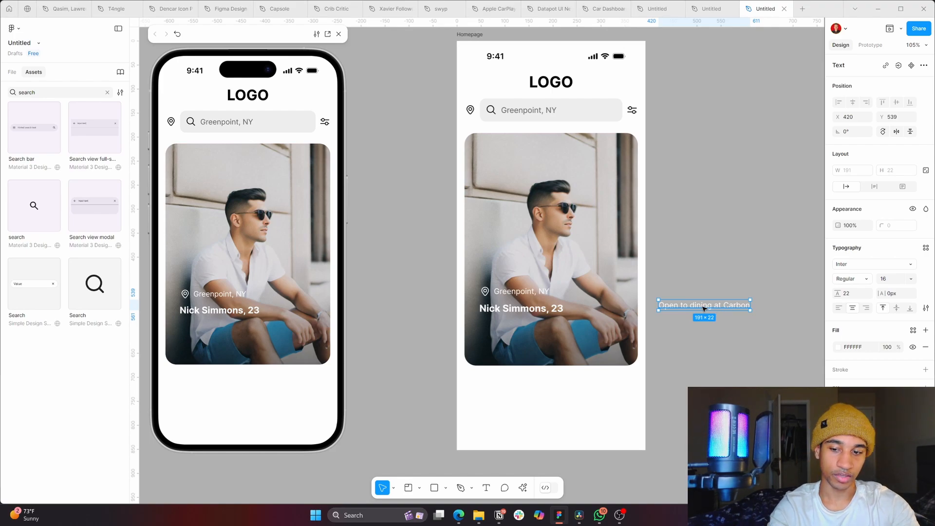
{"action": "key", "text": "shift+a"}
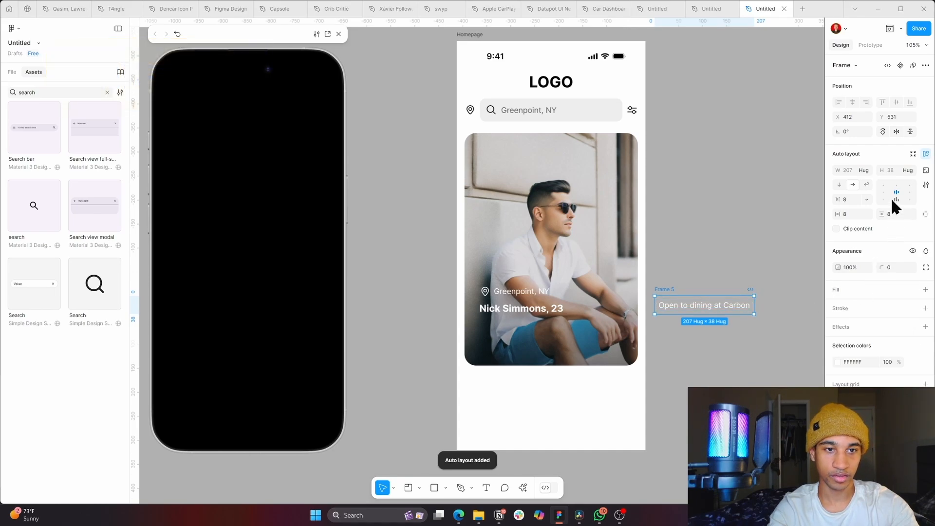
{"action": "left_click", "coordinate": [911, 268]}
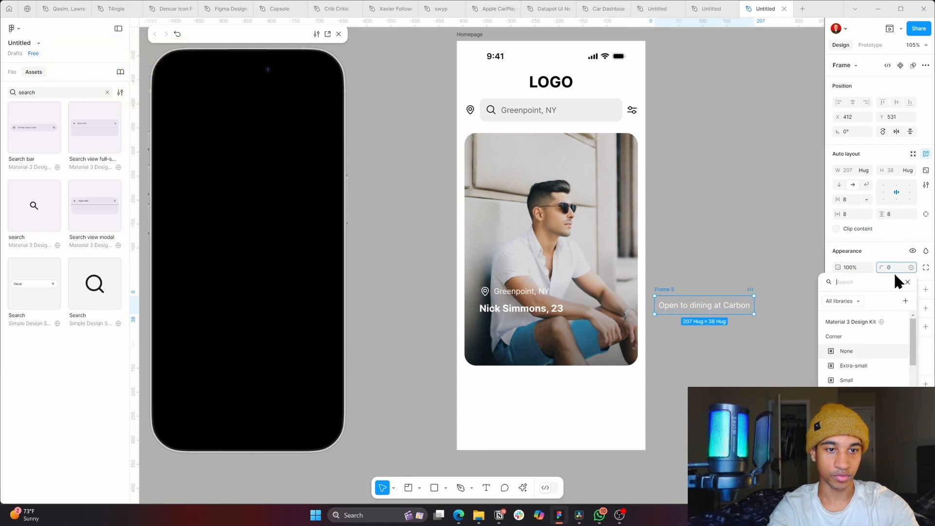
{"action": "key", "text": "Escape"}
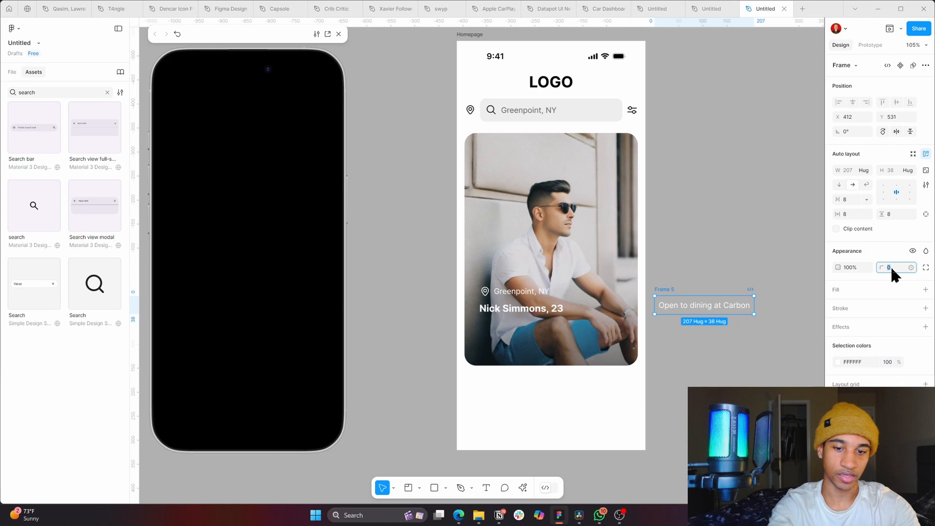
{"action": "type", "text": "8"}
{"action": "key", "text": "Return"}
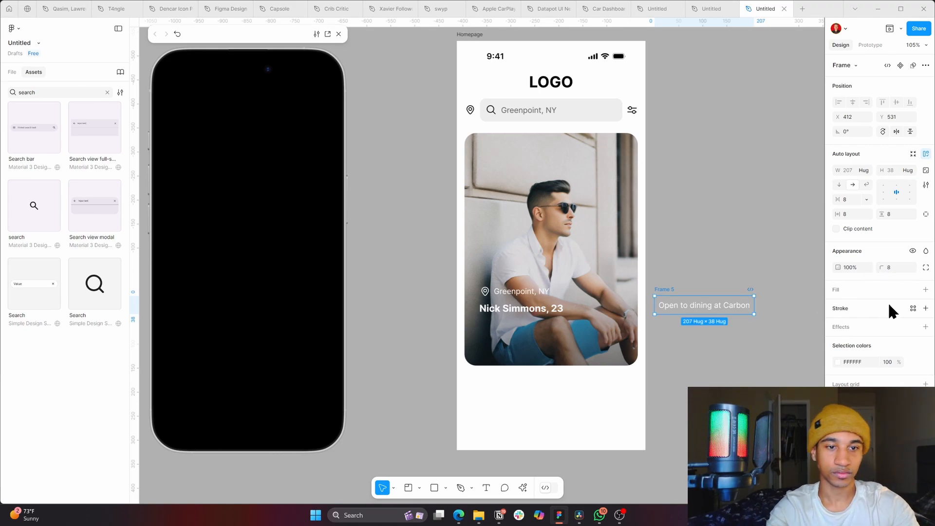
- Add a white FFFFFF fill to the dining tag's frame and set the fill's opacity to 10%
{"action": "left_click", "coordinate": [925, 289]}
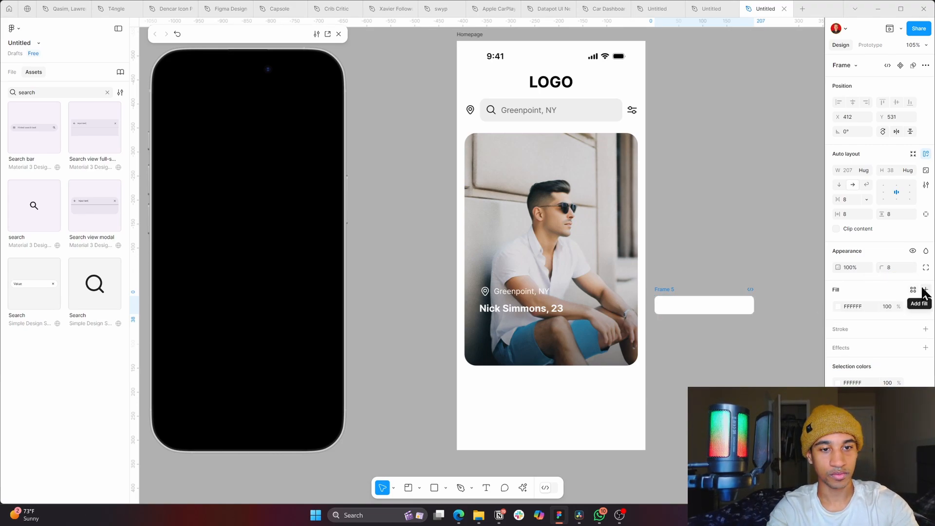
{"action": "left_click", "coordinate": [887, 309]}
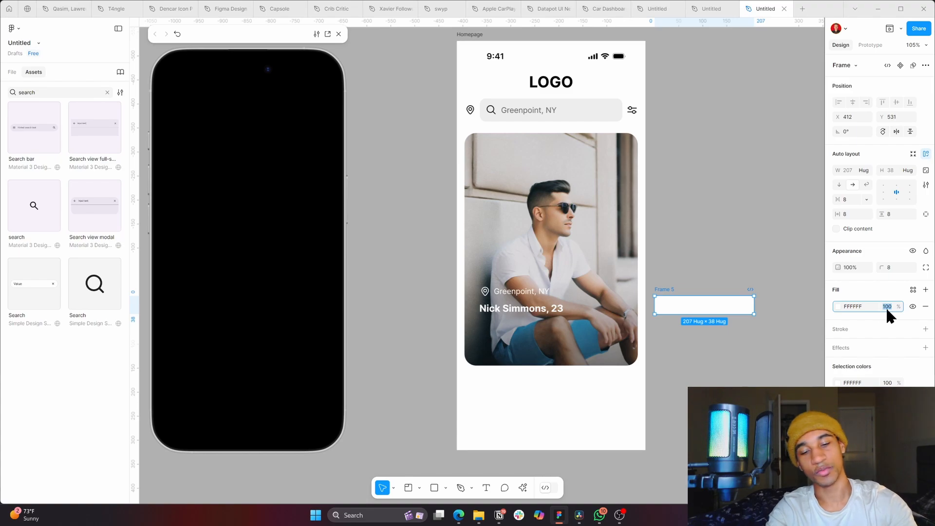
{"action": "type", "text": "10"}
{"action": "key", "text": "Return"}
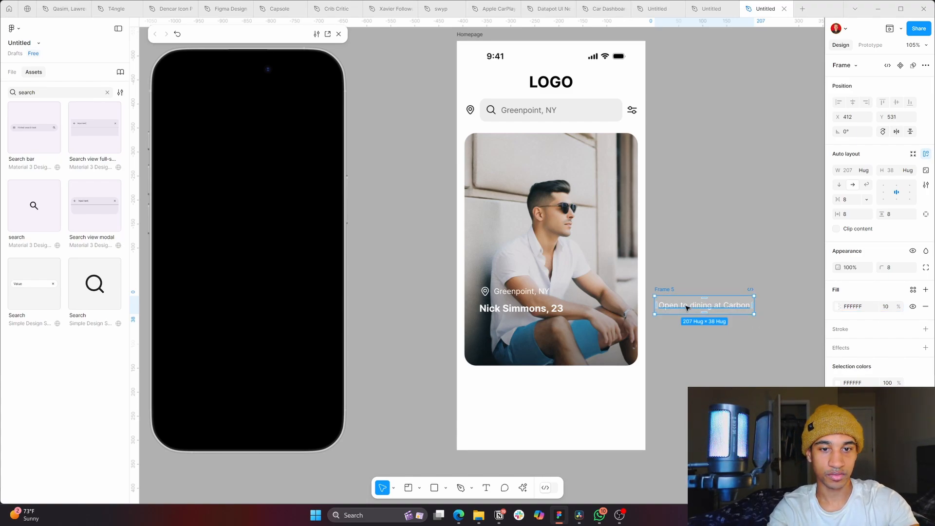
- Place the dining tag on the photo card directly below the name and age line, left-aligned with it
{"action": "left_click_drag", "start_coordinate": [689, 308], "coordinate": [553, 332]}
{"action": "key", "text": "s"}
{"action": "left_click", "coordinate": [729, 309]}
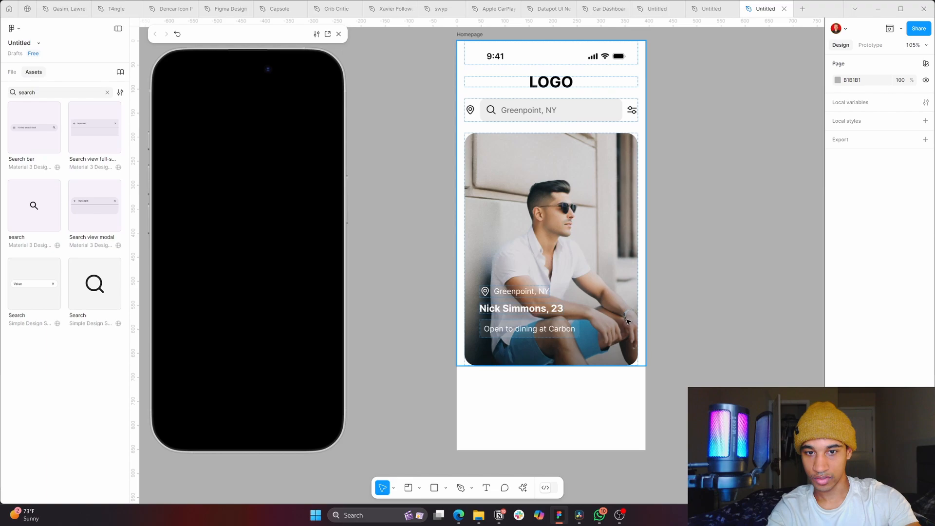
- Move the transparent stop of the photo's black linear gradient to 50% and set the gradient fill's opacity to 60%
{"action": "left_click", "coordinate": [618, 292]}
{"action": "left_click", "coordinate": [838, 249]}
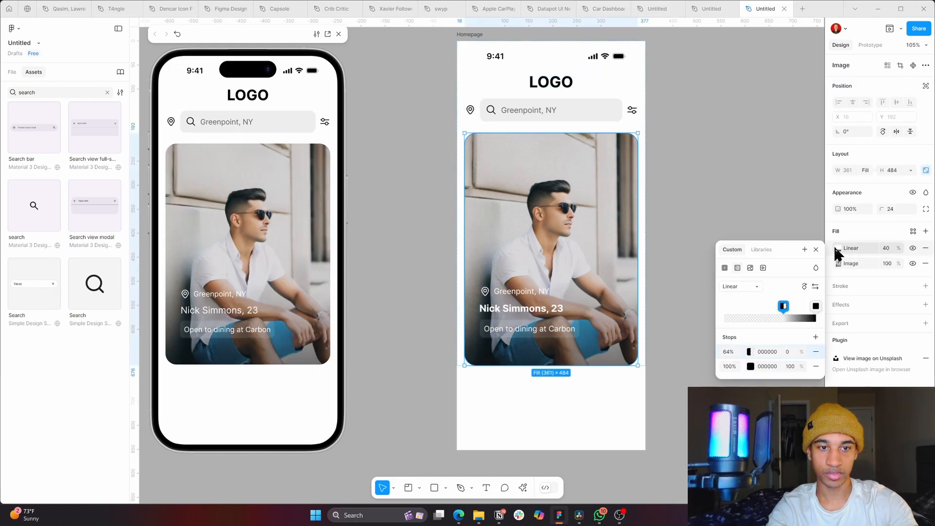
{"action": "left_click_drag", "start_coordinate": [815, 309], "coordinate": [771, 310]}
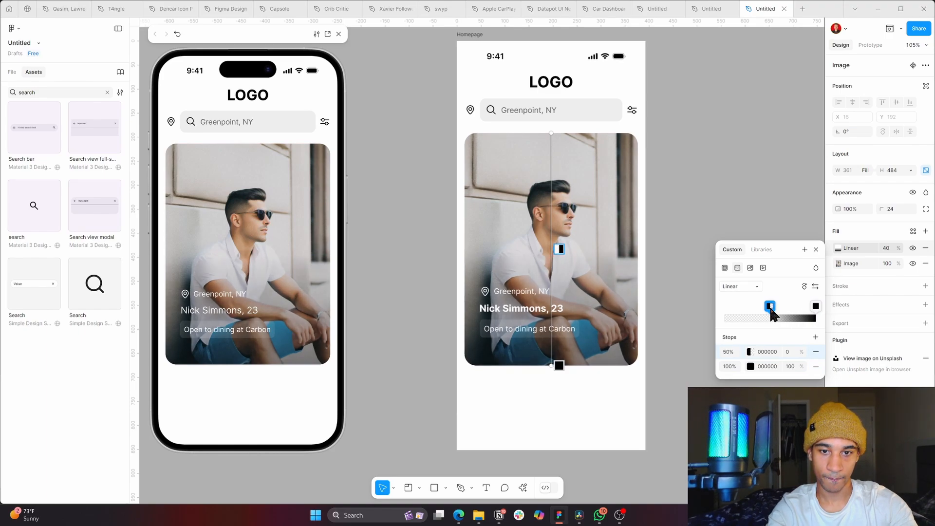
{"action": "left_click", "coordinate": [887, 249]}
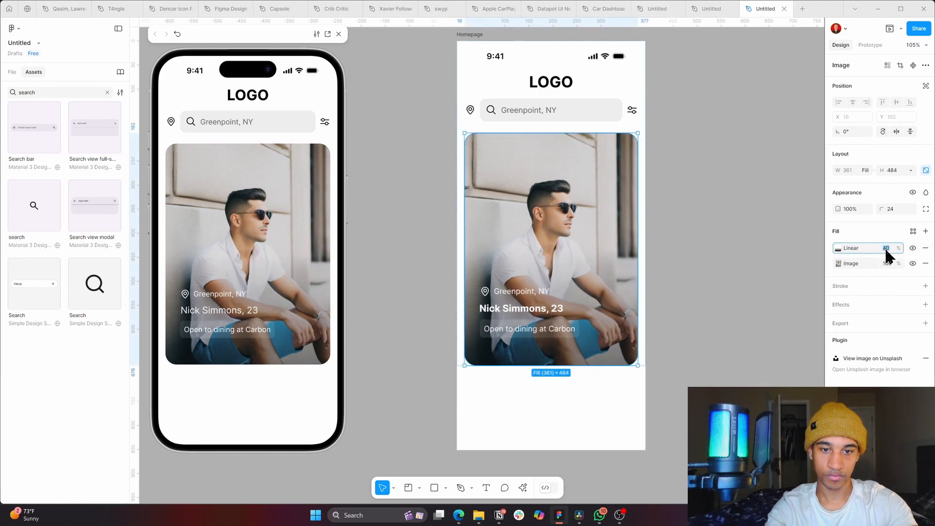
{"action": "type", "text": "60"}
{"action": "key", "text": "Return"}
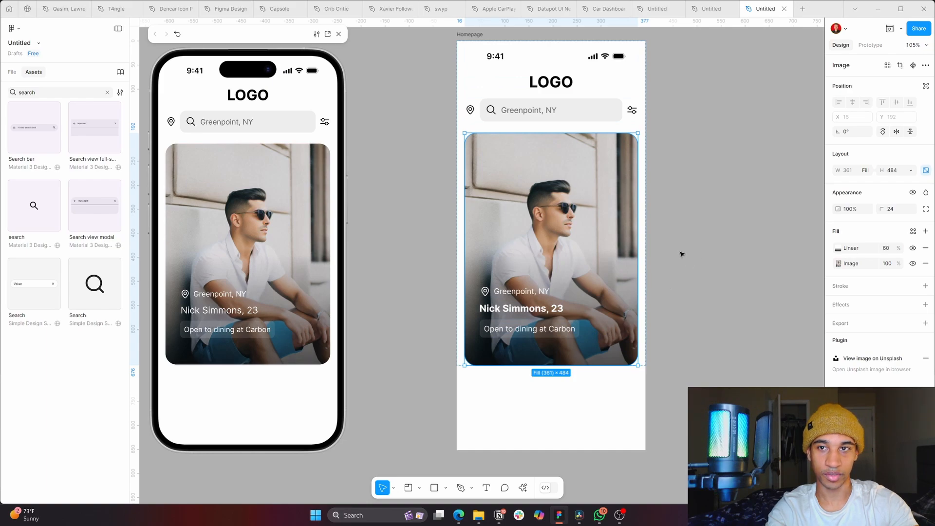
- Look through the Regular/Linear icons in the Dencar Icon Pack file for a dining icon, and return to the homepage design
{"action": "left_click", "coordinate": [170, 8]}
{"action": "left_click_drag", "start_coordinate": [511, 167], "coordinate": [566, 249]}
{"action": "left_click", "coordinate": [544, 192]}
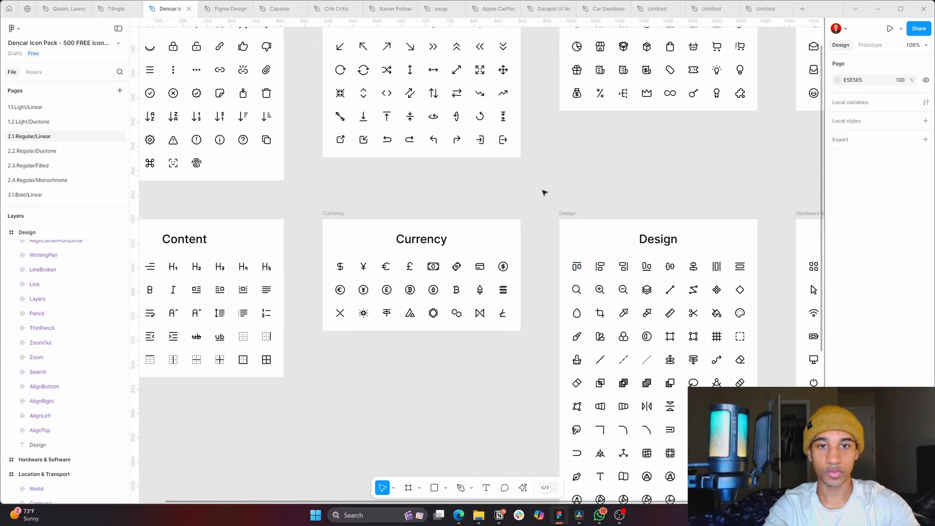
{"action": "left_click_drag", "start_coordinate": [545, 195], "coordinate": [671, 226]}
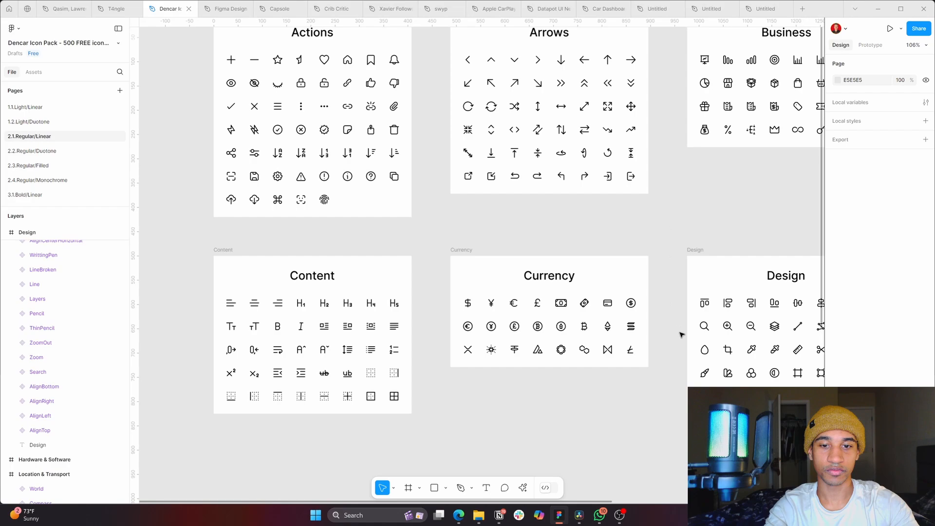
{"action": "left_click_drag", "start_coordinate": [679, 332], "coordinate": [461, 216]}
{"action": "left_click", "coordinate": [756, 10]}
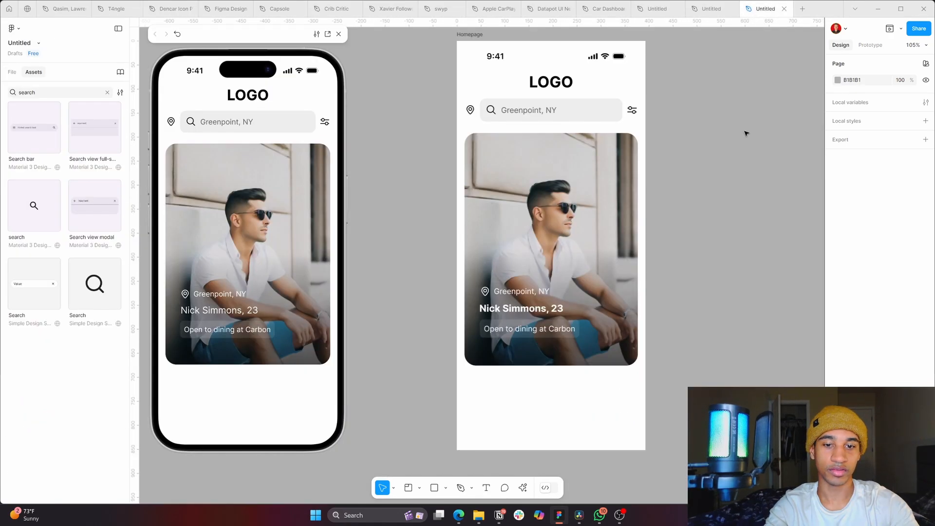
- Run the Iconify plugin and search its icons for "bowl"
{"action": "right_click", "coordinate": [673, 278]}
{"action": "mouse_move", "coordinate": [703, 350]}
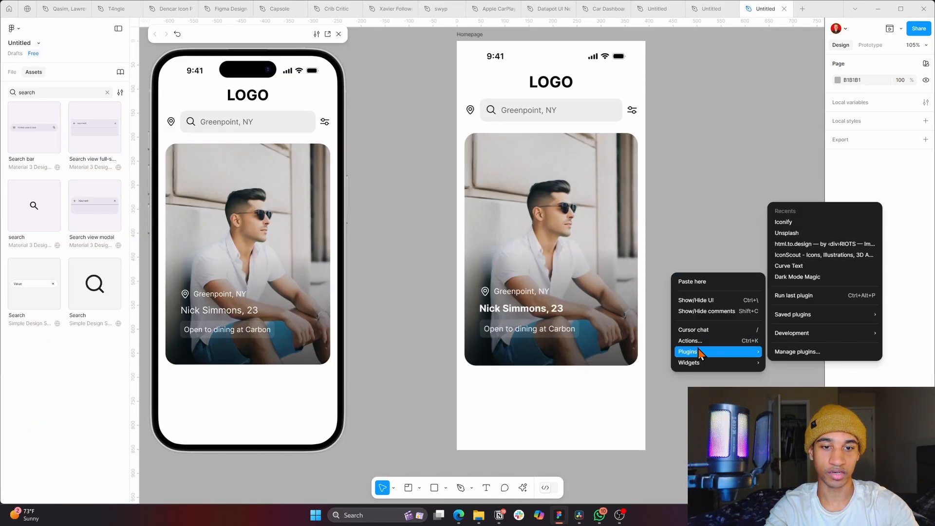
{"action": "left_click", "coordinate": [805, 225]}
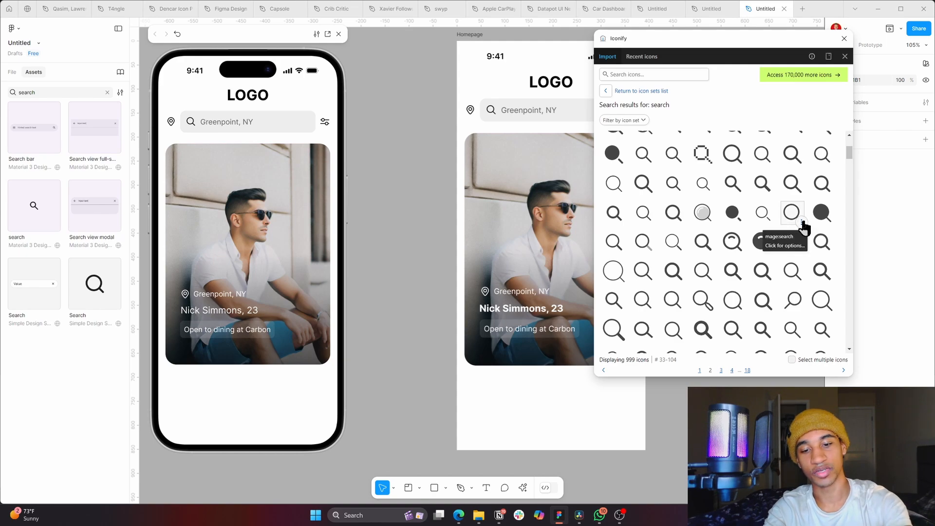
{"action": "key", "text": "l"}
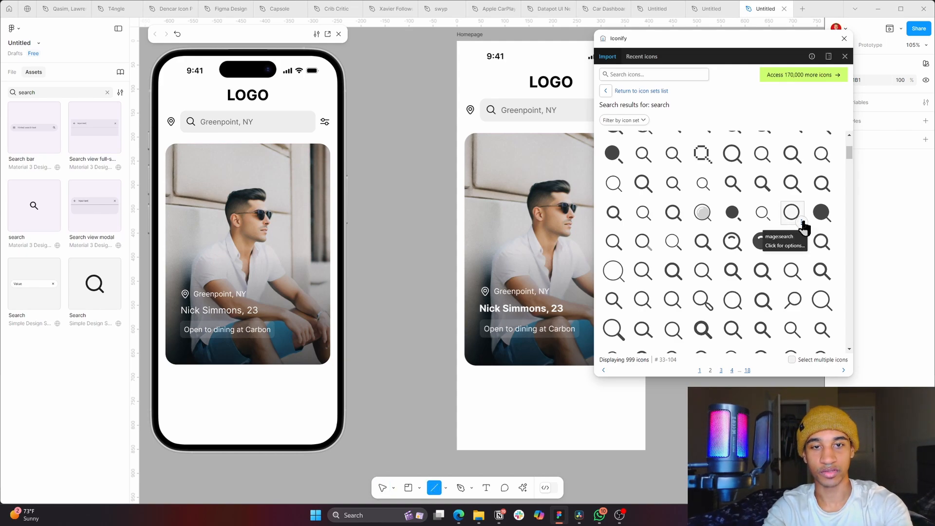
{"action": "left_click", "coordinate": [656, 77]}
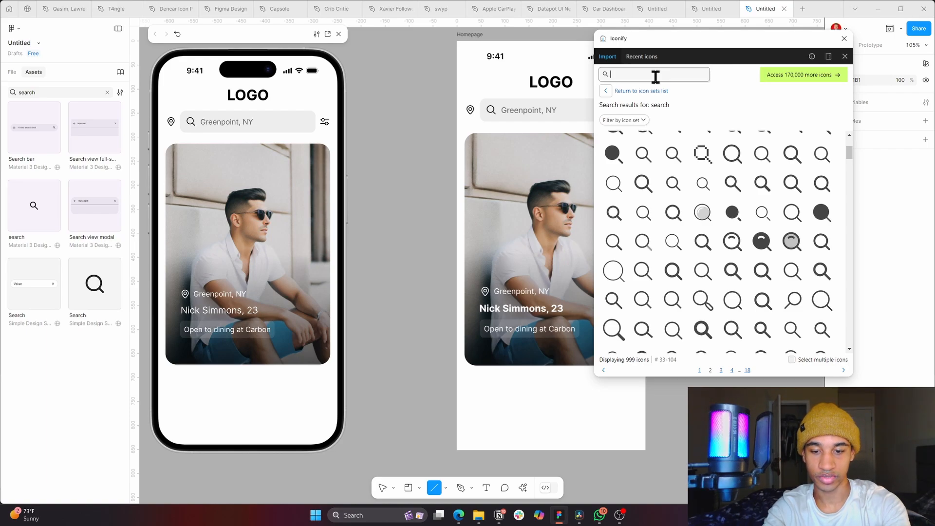
{"action": "type", "text": "bowl"}
{"action": "key", "text": "Return"}
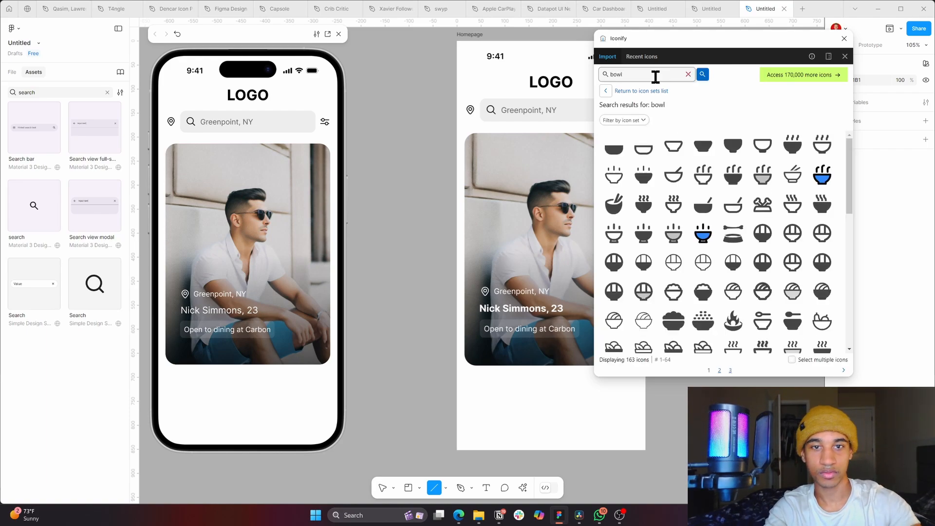
- Import the entypo:bowl icon onto the canvas beside the Homepage frame and close Iconify
{"action": "left_click_drag", "start_coordinate": [522, 257], "coordinate": [414, 233]}
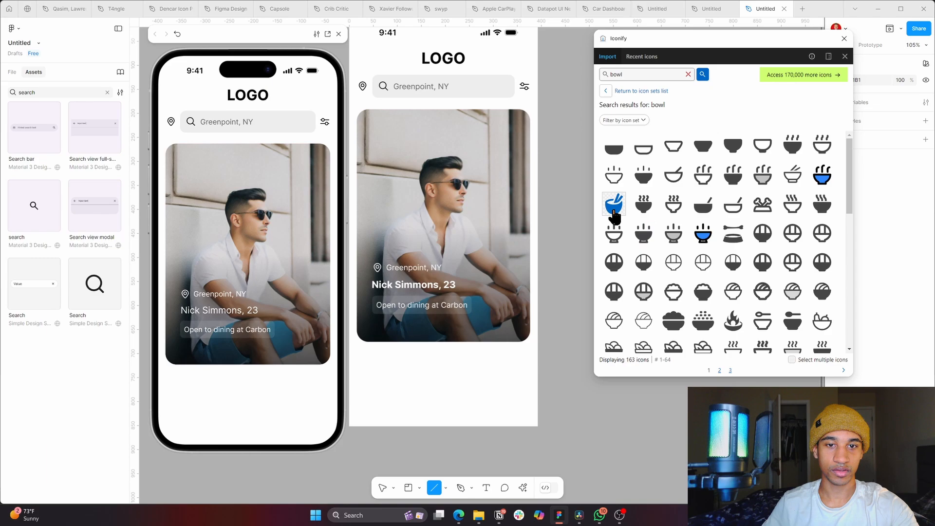
{"action": "left_click_drag", "start_coordinate": [614, 204], "coordinate": [561, 233]}
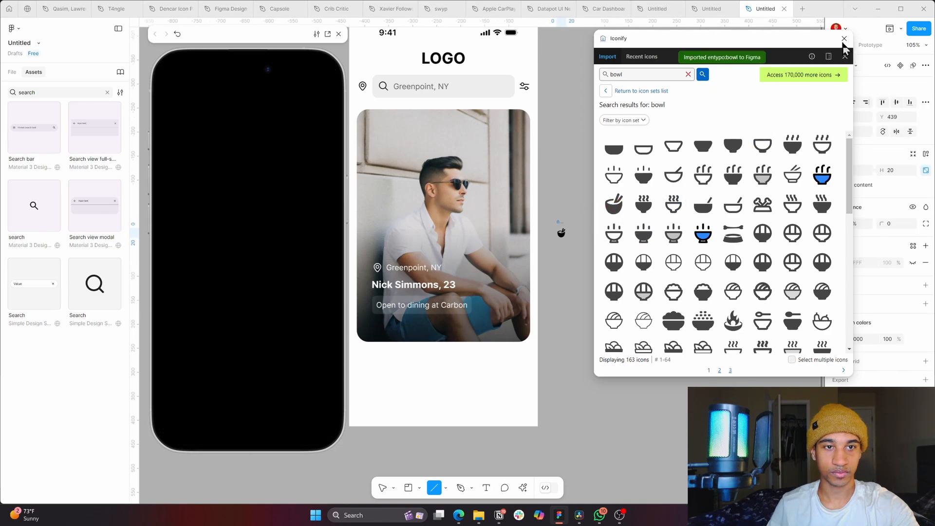
{"action": "left_click", "coordinate": [844, 39]}
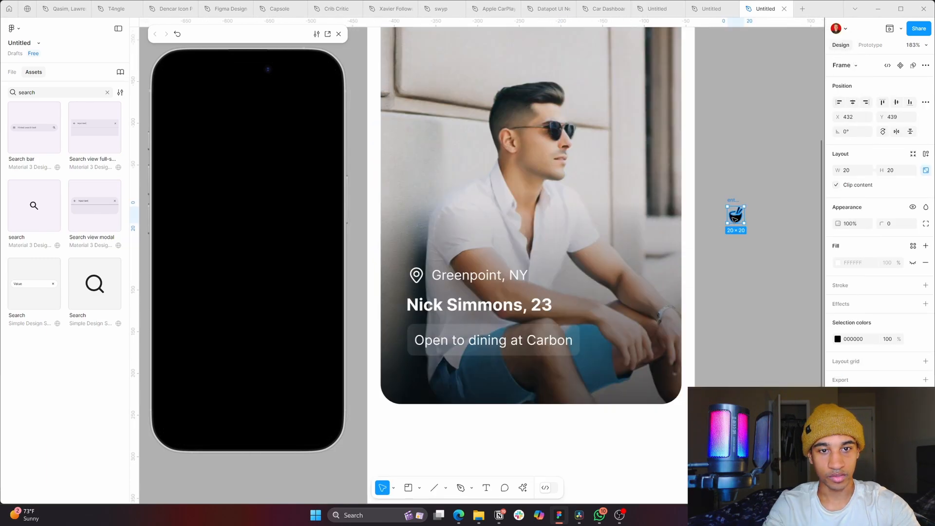
- Place the bowl icon before the text inside the dining tag and set its color to FFFFFF
{"action": "left_click_drag", "start_coordinate": [735, 215], "coordinate": [459, 342]}
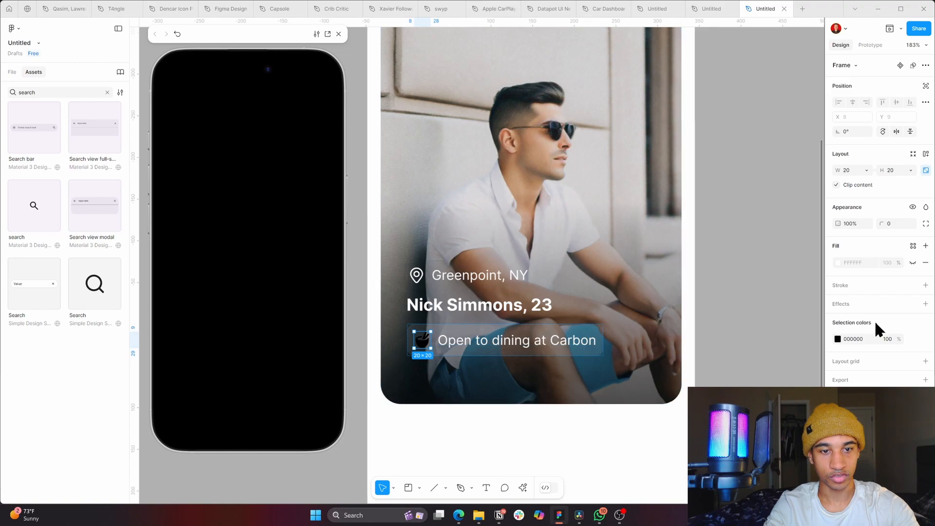
{"action": "type", "text": "FFFFFF"}
{"action": "key", "text": "Return"}
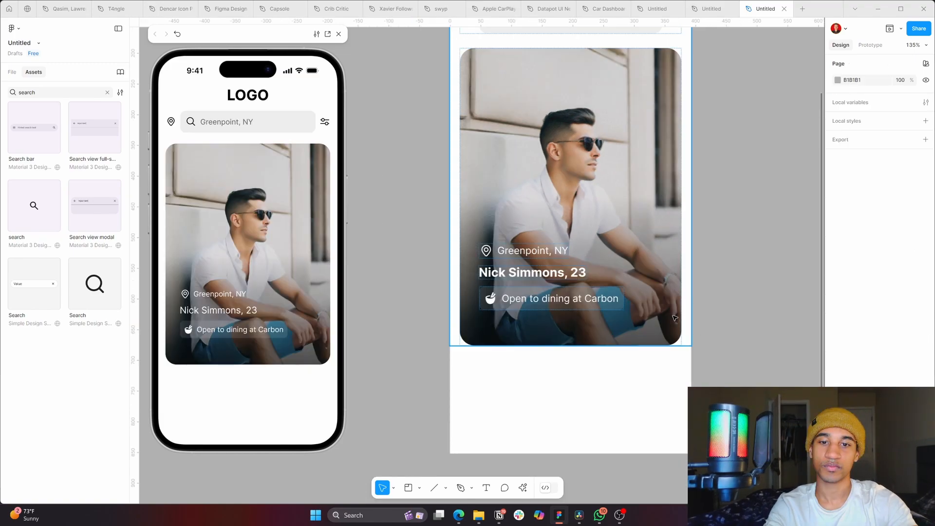
- Move the location row, name text and dining tag together on the photo card about 43 px up and 7 px left
{"action": "left_click", "coordinate": [536, 250]}
{"action": "left_click", "coordinate": [538, 273], "text": "shift"}
{"action": "left_click", "coordinate": [543, 294], "text": "shift"}
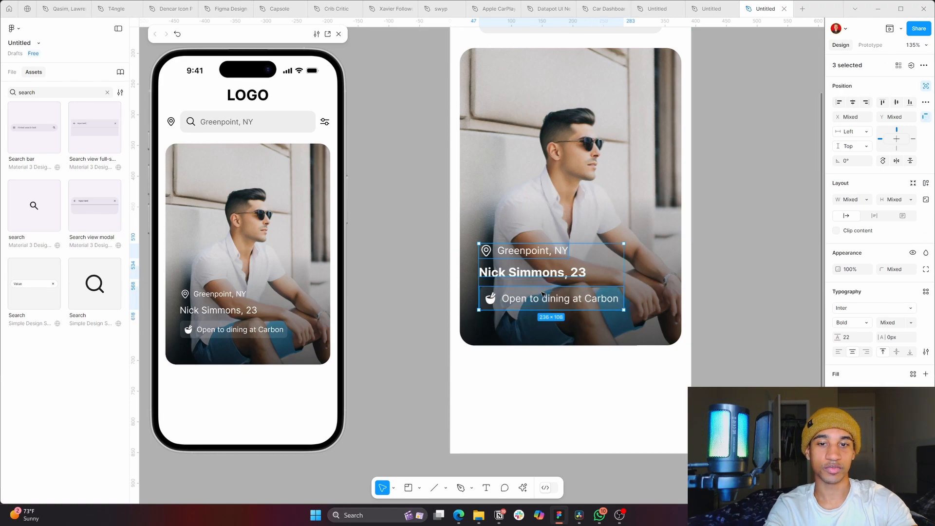
{"action": "key", "text": "Up"}
{"action": "key", "text": "Up"}
{"action": "key", "text": "Up"}
{"action": "key", "text": "Up"}
{"action": "key", "text": "Up"}
{"action": "key", "text": "Up"}
{"action": "key", "text": "Up"}
{"action": "key", "text": "Up"}
{"action": "key", "text": "Up"}
{"action": "key", "text": "Up"}
{"action": "key", "text": "Up"}
{"action": "key", "text": "Up"}
{"action": "key", "text": "Up"}
{"action": "key", "text": "Up"}
{"action": "key", "text": "Up"}
{"action": "key", "text": "Up"}
{"action": "key", "text": "Up"}
{"action": "key", "text": "Up"}
{"action": "key", "text": "Up"}
{"action": "key", "text": "Up"}
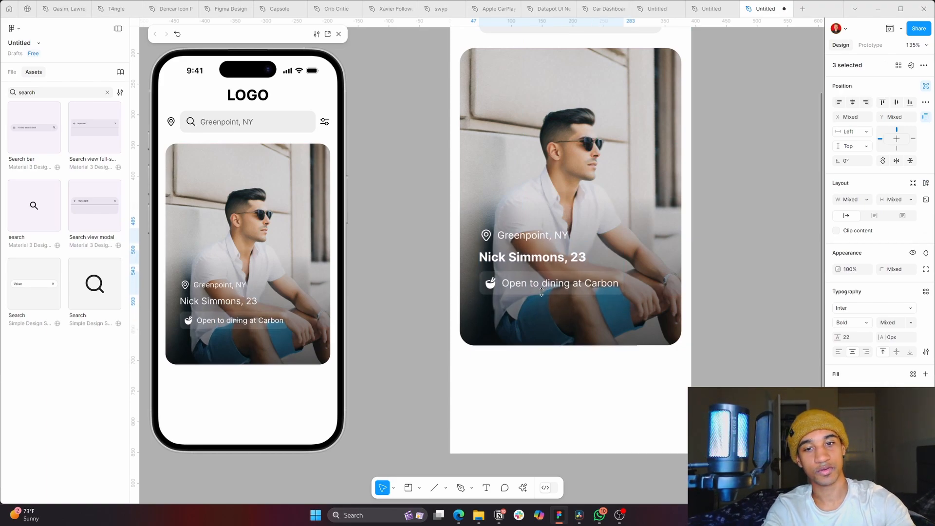
{"action": "key", "text": "Up"}
{"action": "key", "text": "Up"}
{"action": "key", "text": "Up"}
{"action": "key", "text": "Up"}
{"action": "key", "text": "Up"}
{"action": "key", "text": "Up"}
{"action": "key", "text": "Up"}
{"action": "key", "text": "Up"}
{"action": "key", "text": "Up"}
{"action": "key", "text": "Up"}
{"action": "key", "text": "Up"}
{"action": "key", "text": "Up"}
{"action": "key", "text": "Up"}
{"action": "key", "text": "Up"}
{"action": "key", "text": "Up"}
{"action": "key", "text": "Up"}
{"action": "key", "text": "Up"}
{"action": "key", "text": "Up"}
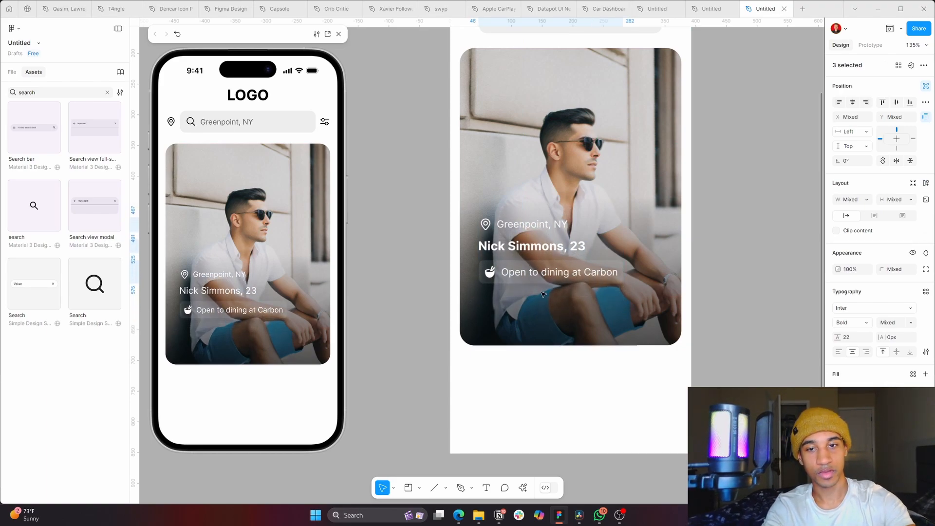
{"action": "key", "text": "Left"}
{"action": "key", "text": "Left"}
{"action": "key", "text": "Left"}
{"action": "key", "text": "Left"}
{"action": "key", "text": "Left"}
{"action": "key", "text": "Left"}
{"action": "key", "text": "Left"}
{"action": "key", "text": "Left"}
{"action": "key", "text": "Left"}
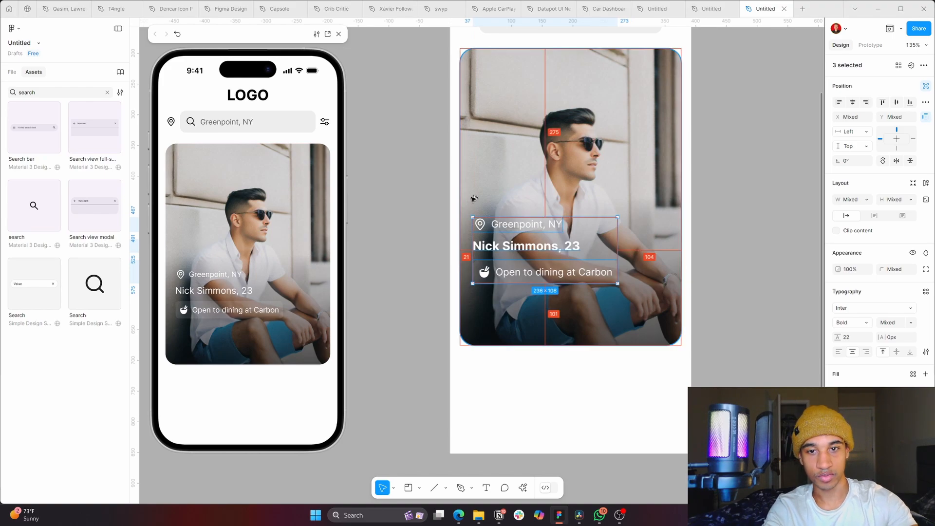
{"action": "key", "text": "Right"}
{"action": "key", "text": "Right"}
{"action": "key", "text": "Right"}
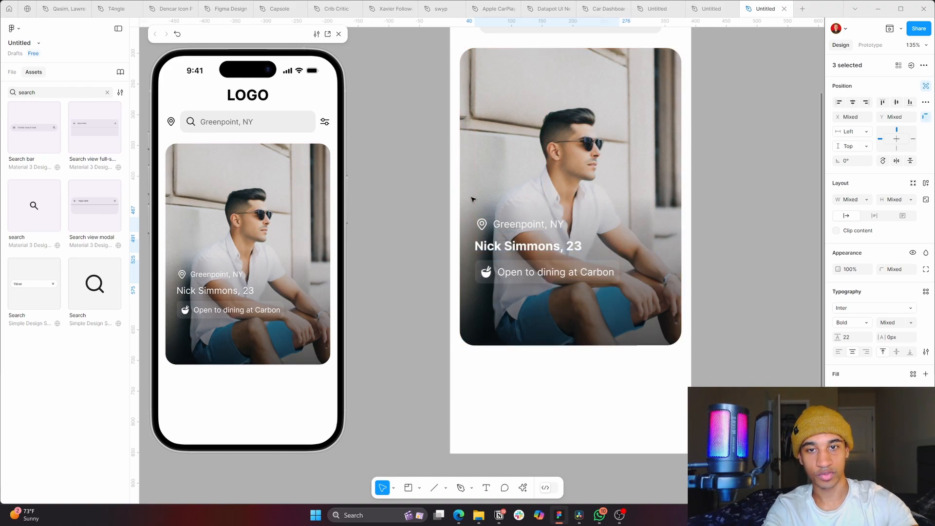
{"action": "left_click", "coordinate": [736, 273]}
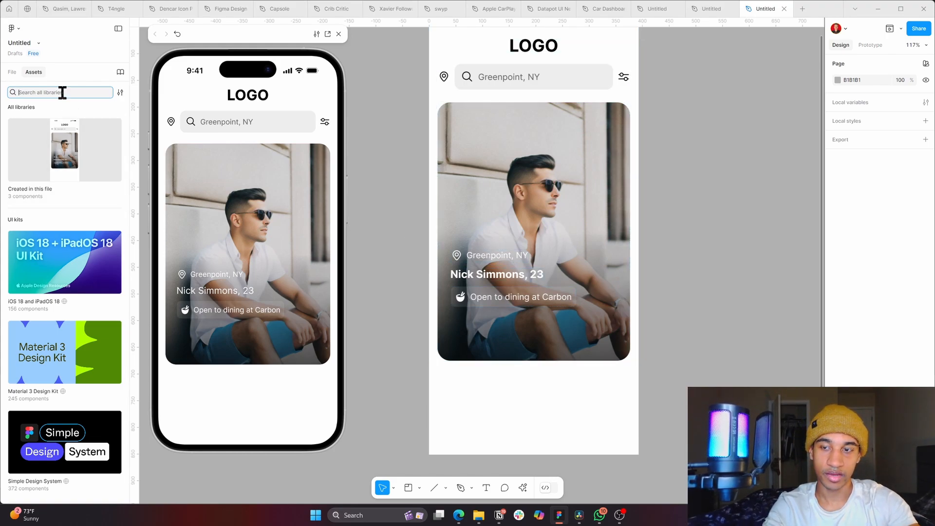
- Find the X and Heart icons in the asset libraries and place them side by side on the canvas beside the homepage frame
{"action": "type", "text": "x"}
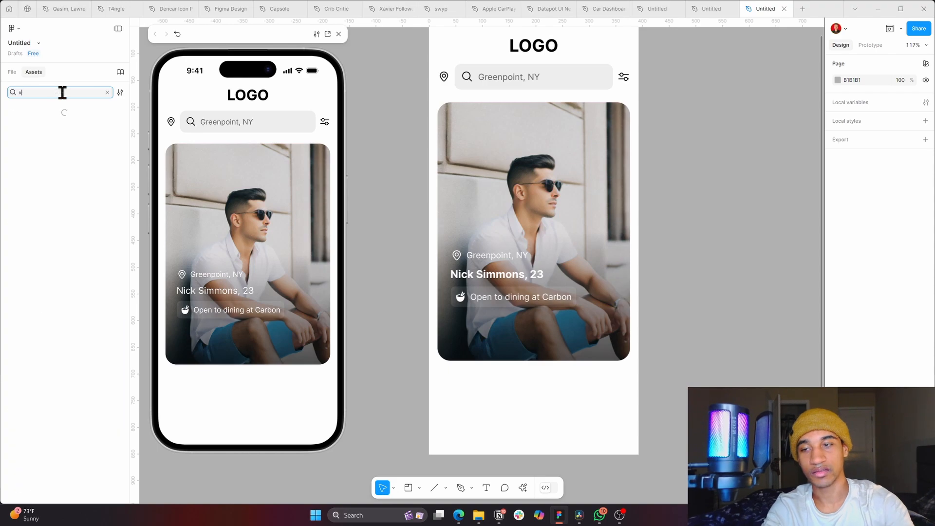
{"action": "left_click_drag", "start_coordinate": [37, 142], "coordinate": [712, 208]}
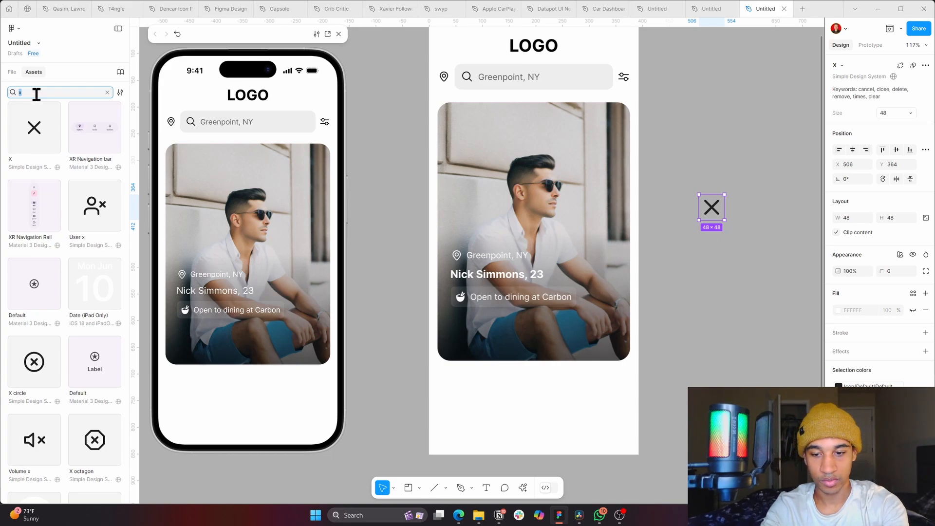
{"action": "type", "text": "heart"}
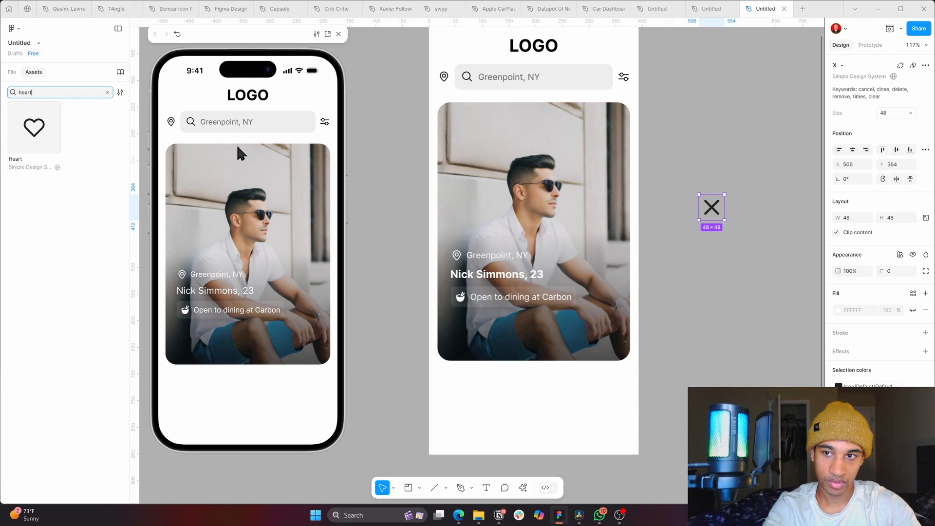
{"action": "left_click_drag", "start_coordinate": [35, 140], "coordinate": [754, 217]}
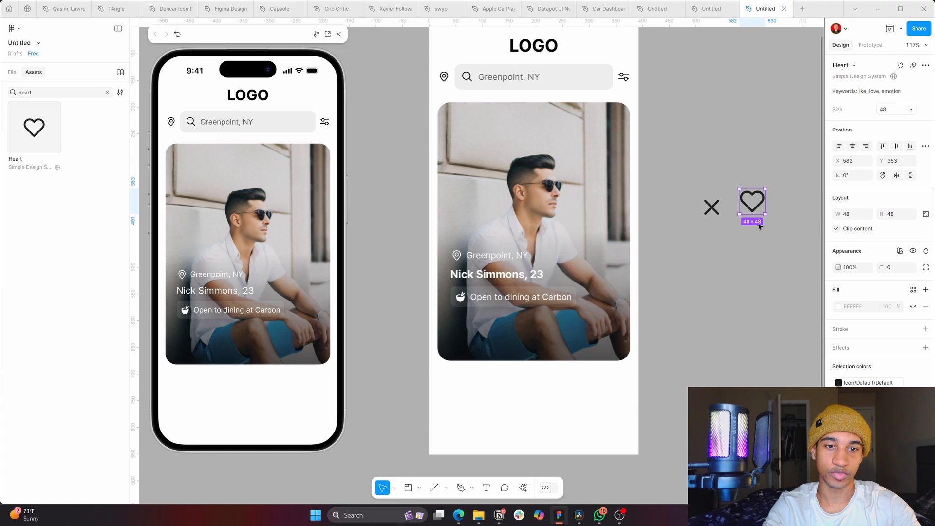
- Give the heart icon's vector shape an FFFFFF fill and remove its stroke
{"action": "scroll", "coordinate": [758, 225], "scroll_direction": "up", "scroll_amount": 5}
{"action": "double_click", "coordinate": [755, 196]}
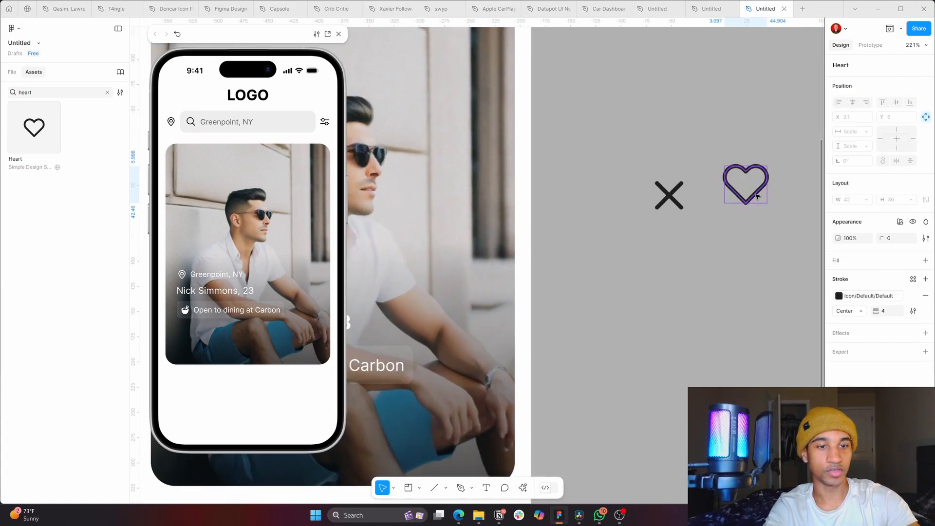
{"action": "left_click", "coordinate": [926, 261]}
{"action": "left_click", "coordinate": [856, 276]}
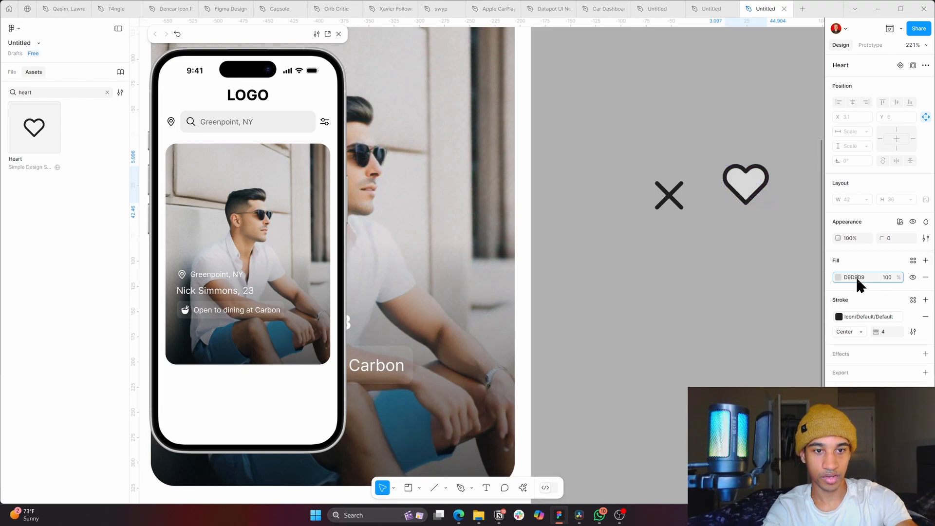
{"action": "type", "text": "FFFFFF"}
{"action": "key", "text": "Return"}
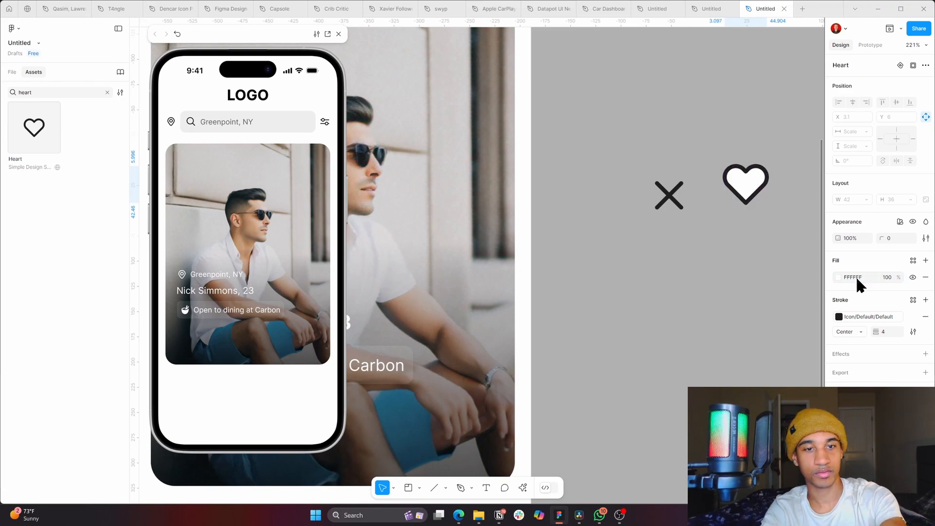
{"action": "left_click", "coordinate": [925, 316]}
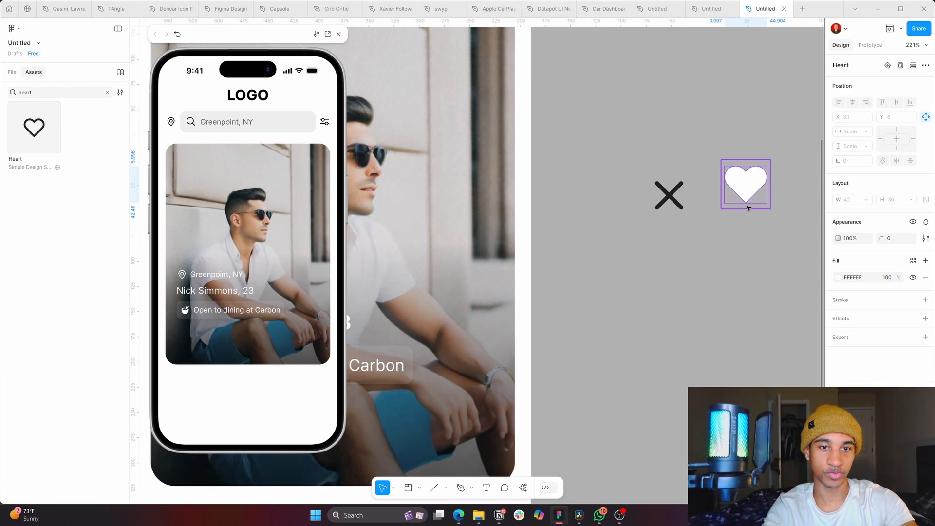
{"action": "left_click", "coordinate": [715, 267]}
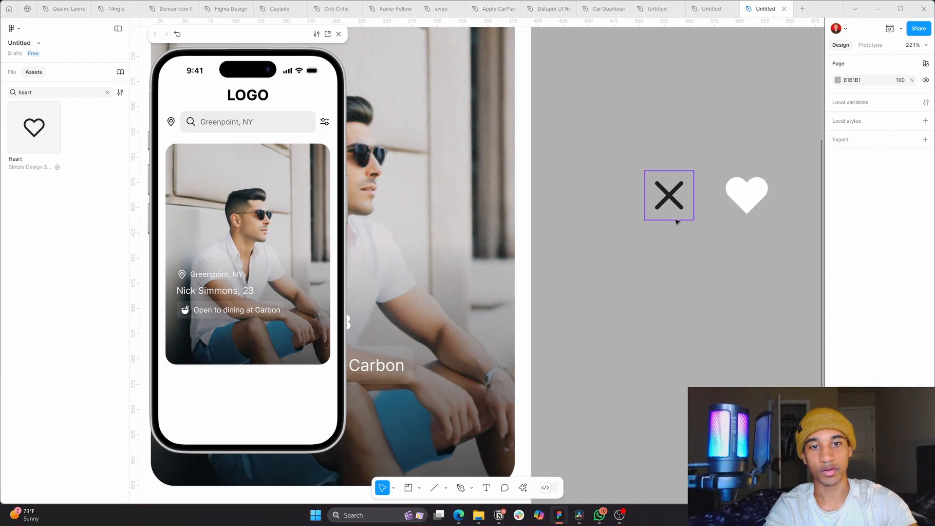
- Set the X icon's color to FFFFFF and move it slightly away from the heart, to X position 493
{"action": "left_click", "coordinate": [674, 214]}
{"action": "left_click", "coordinate": [915, 387]}
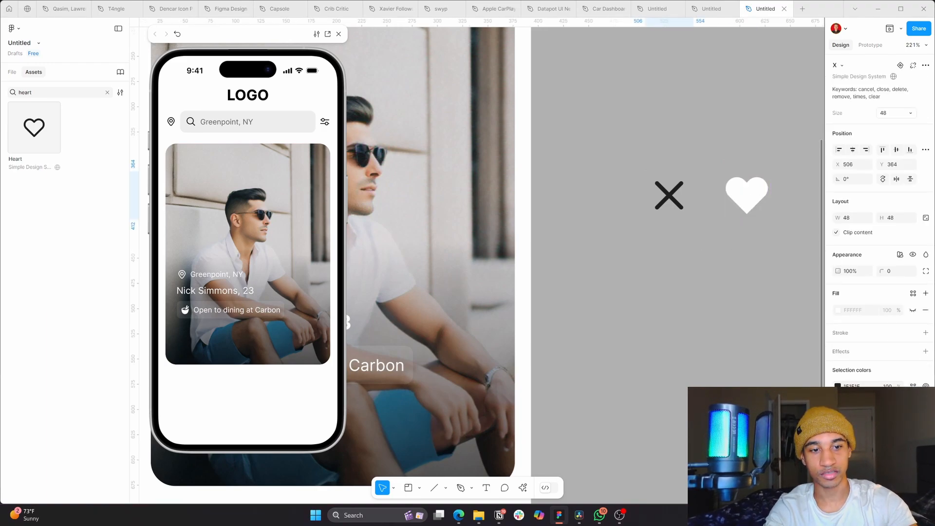
{"action": "type", "text": "fff"}
{"action": "key", "text": "Return"}
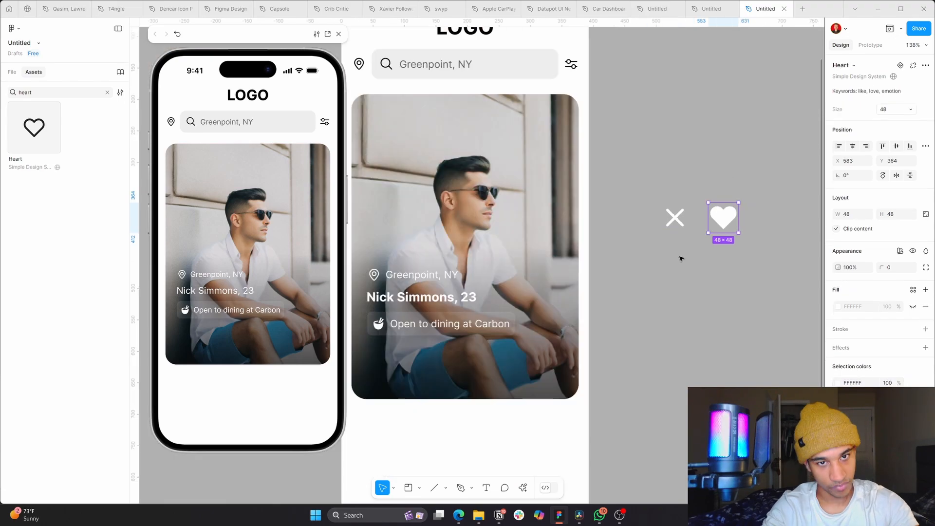
{"action": "left_click", "coordinate": [683, 257]}
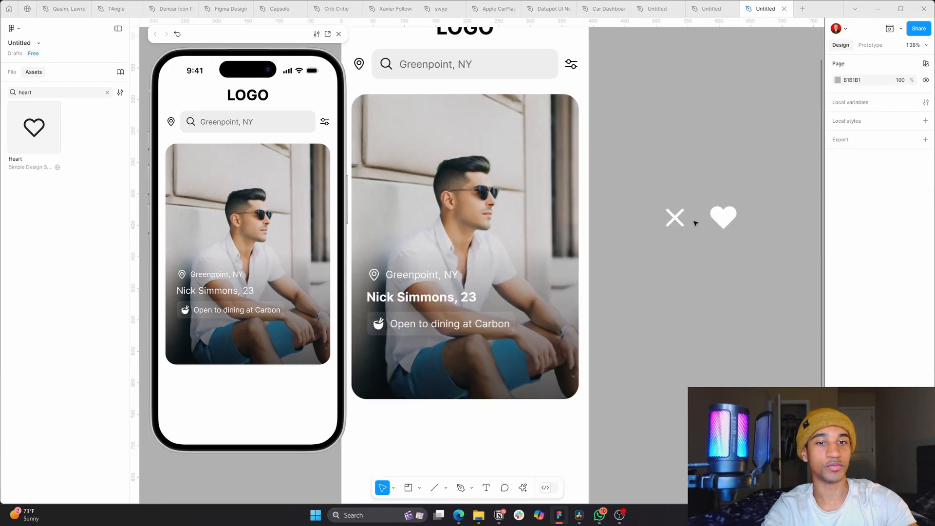
{"action": "left_click", "coordinate": [675, 218]}
{"action": "left_click_drag", "start_coordinate": [676, 218], "coordinate": [667, 217]}
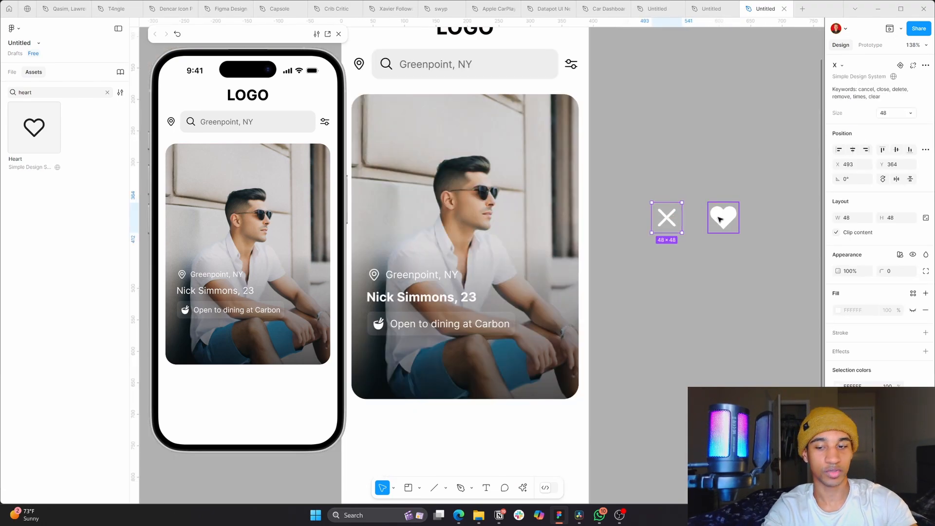
- Wrap the heart icon in an auto layout frame with 16 horizontal and vertical padding
{"action": "left_click", "coordinate": [735, 222]}
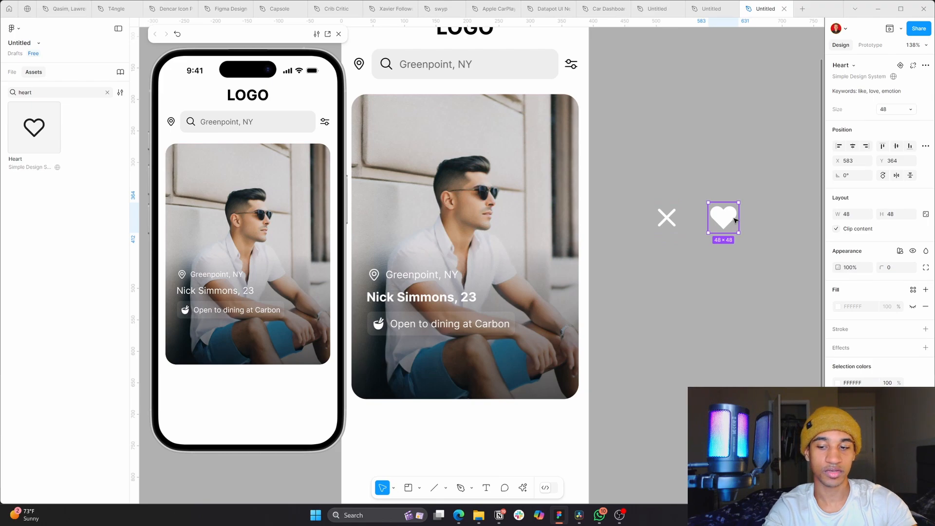
{"action": "key", "text": "shift+a"}
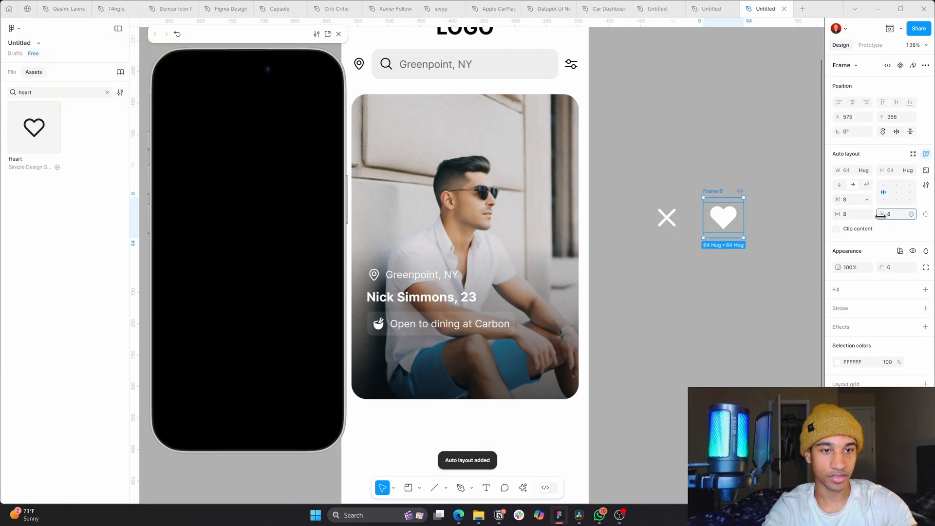
{"action": "left_click_drag", "start_coordinate": [881, 216], "coordinate": [839, 217]}
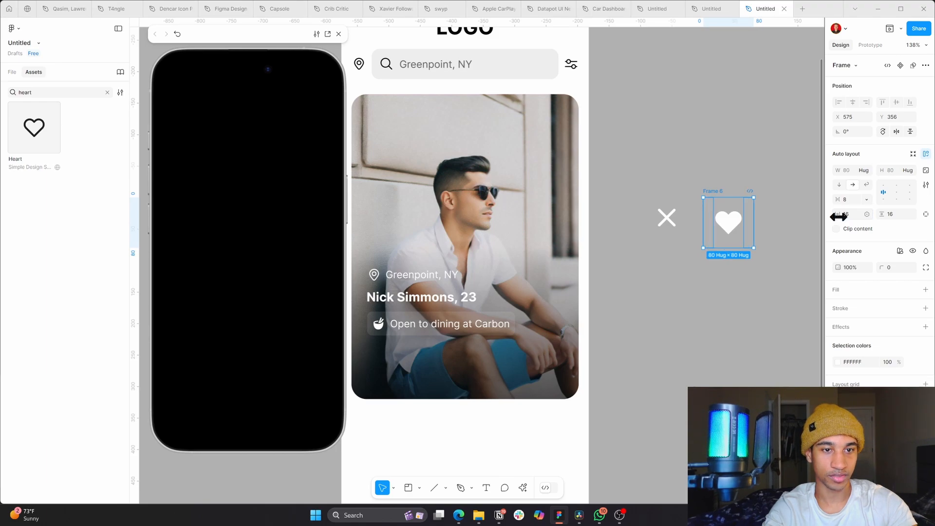
- Add a light red E88E8E fill to the heart's frame and round it into a circle with corner radius 56
{"action": "left_click", "coordinate": [926, 290]}
{"action": "left_click", "coordinate": [838, 306]}
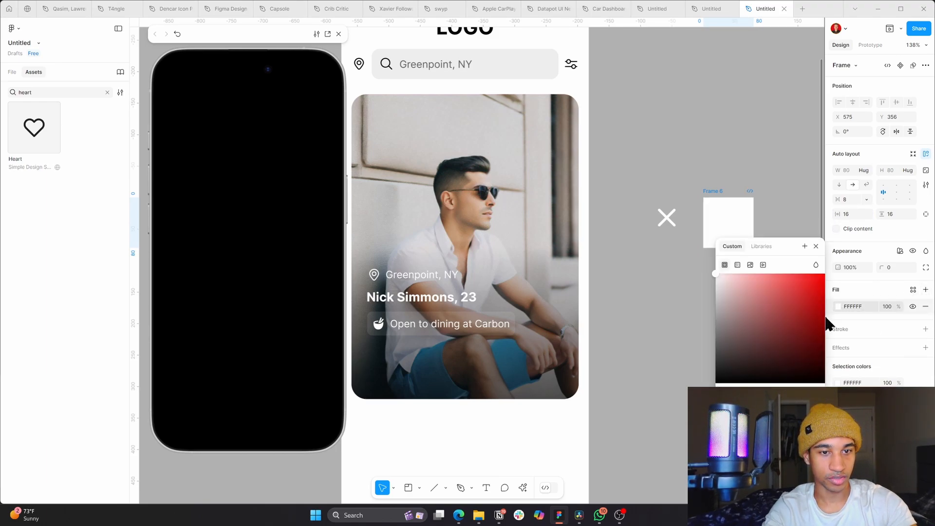
{"action": "left_click", "coordinate": [782, 305]}
{"action": "left_click", "coordinate": [758, 283]}
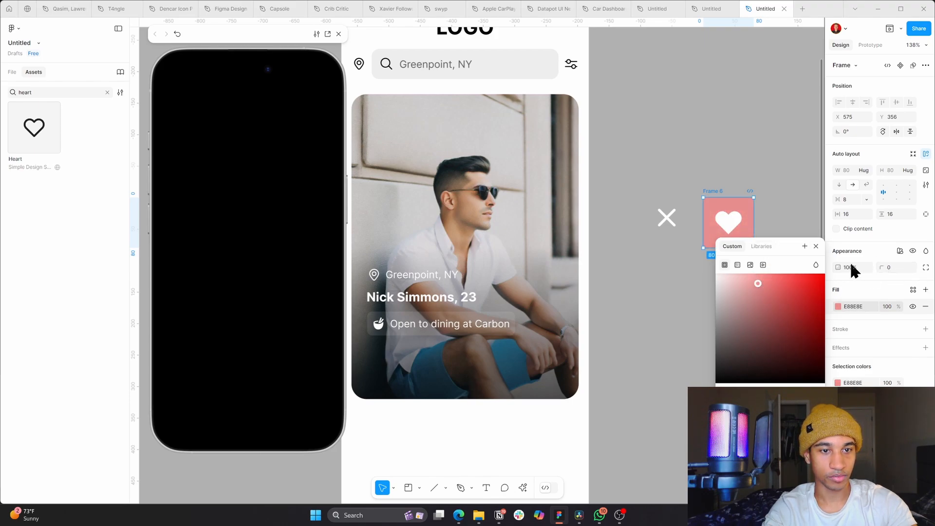
{"action": "left_click", "coordinate": [761, 214]}
{"action": "left_click", "coordinate": [728, 202]}
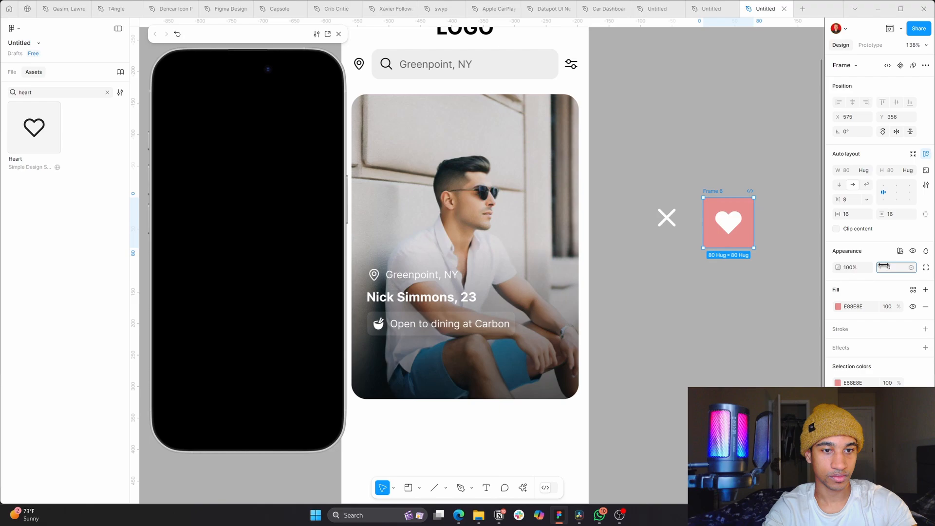
{"action": "left_click_drag", "start_coordinate": [883, 265], "coordinate": [922, 280]}
{"action": "left_click_drag", "start_coordinate": [68, 275], "coordinate": [881, 263]}
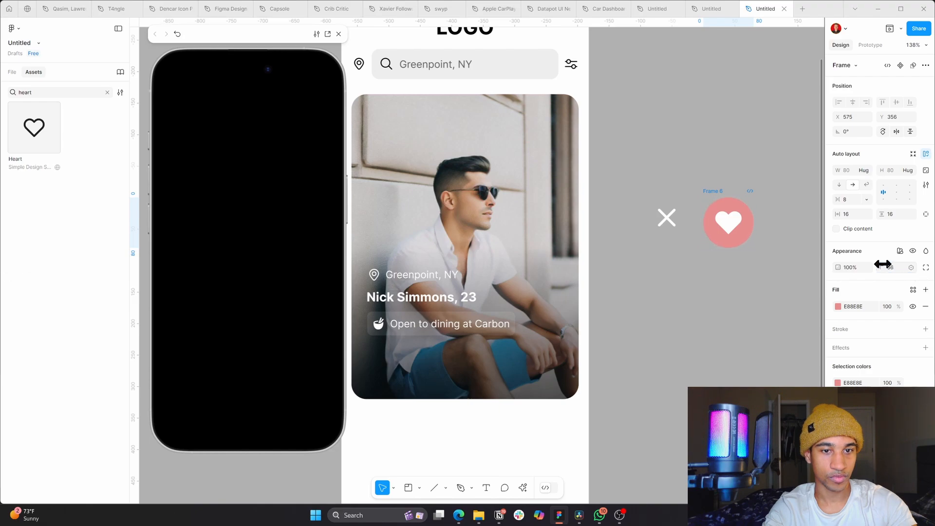
- Change the round heart button's fill to the bright orange FF5E00
{"action": "left_click", "coordinate": [838, 307]}
{"action": "left_click", "coordinate": [731, 396]}
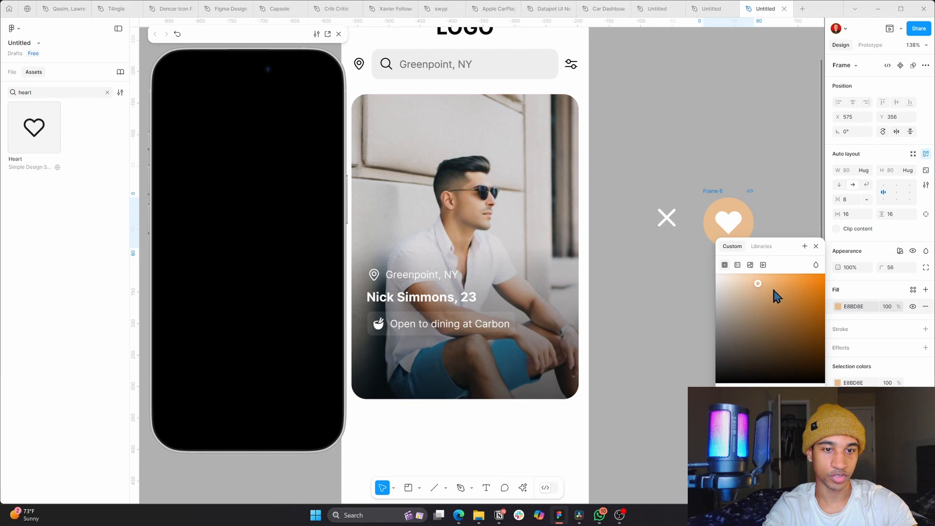
{"action": "left_click_drag", "start_coordinate": [774, 289], "coordinate": [833, 266]}
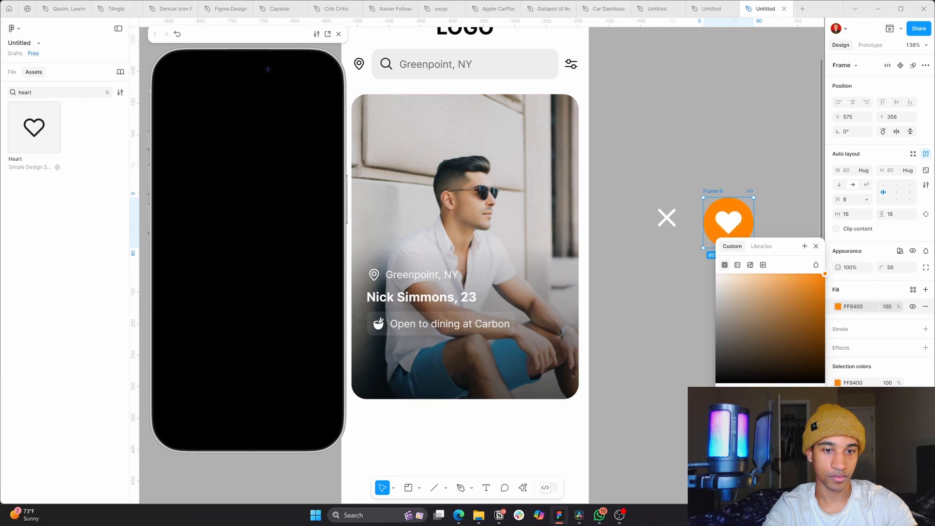
{"action": "left_click_drag", "start_coordinate": [730, 395], "coordinate": [727, 396]}
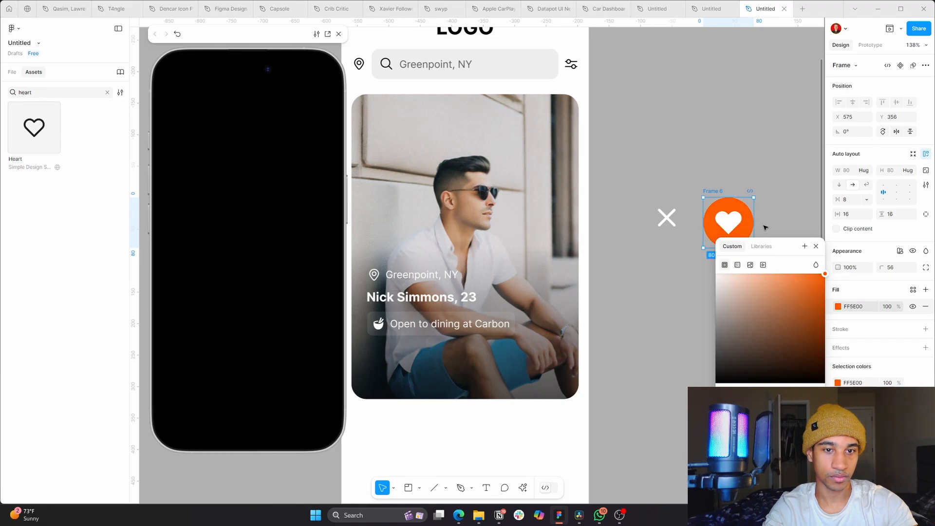
{"action": "left_click", "coordinate": [745, 155]}
- Wrap the white X icon in an auto layout frame with 16 horizontal and vertical padding
{"action": "left_click", "coordinate": [666, 217]}
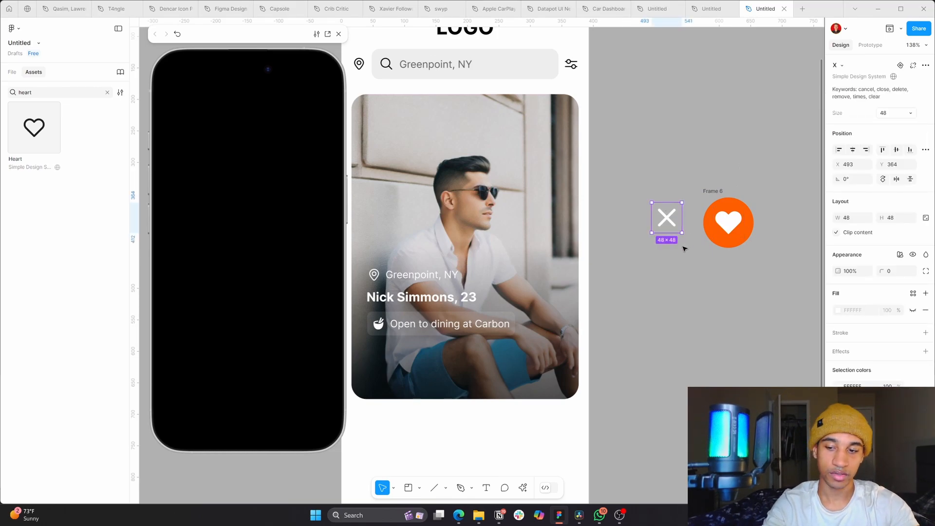
{"action": "key", "text": "shift+a"}
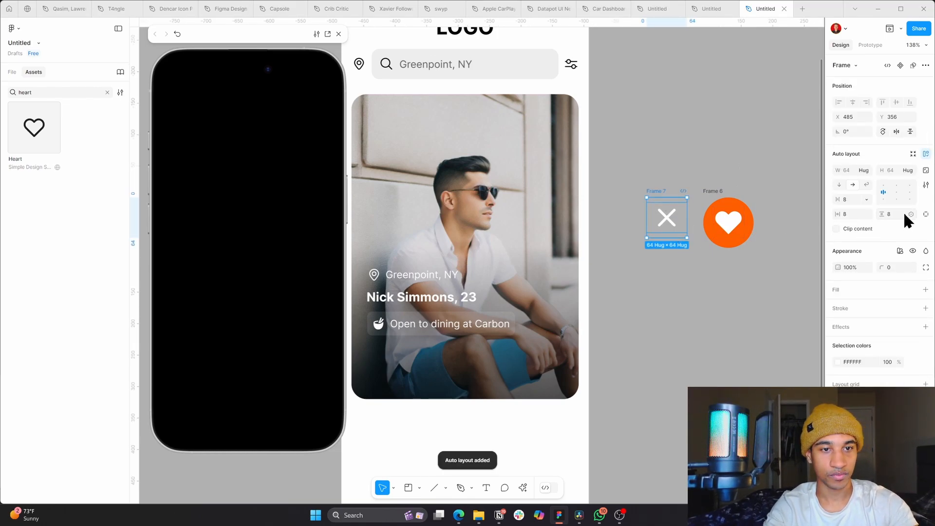
{"action": "left_click_drag", "start_coordinate": [883, 222], "coordinate": [851, 221]}
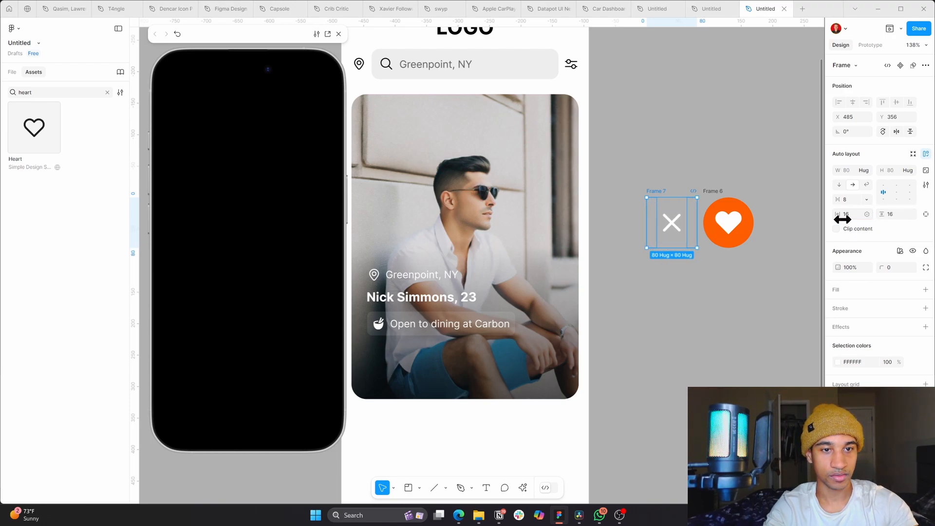
- Give the X icon's frame a black 000000 fill and round its corners into a circle
{"action": "left_click", "coordinate": [925, 290]}
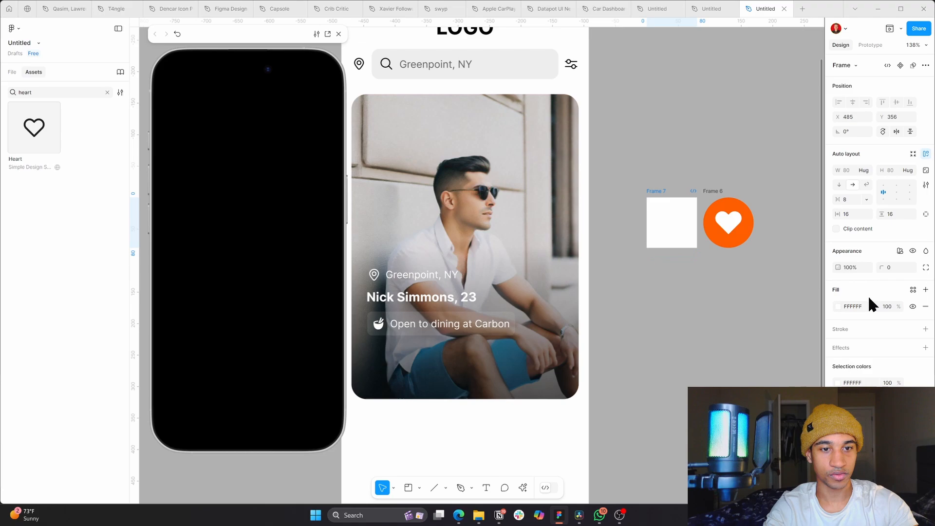
{"action": "type", "text": "000000"}
{"action": "key", "text": "Return"}
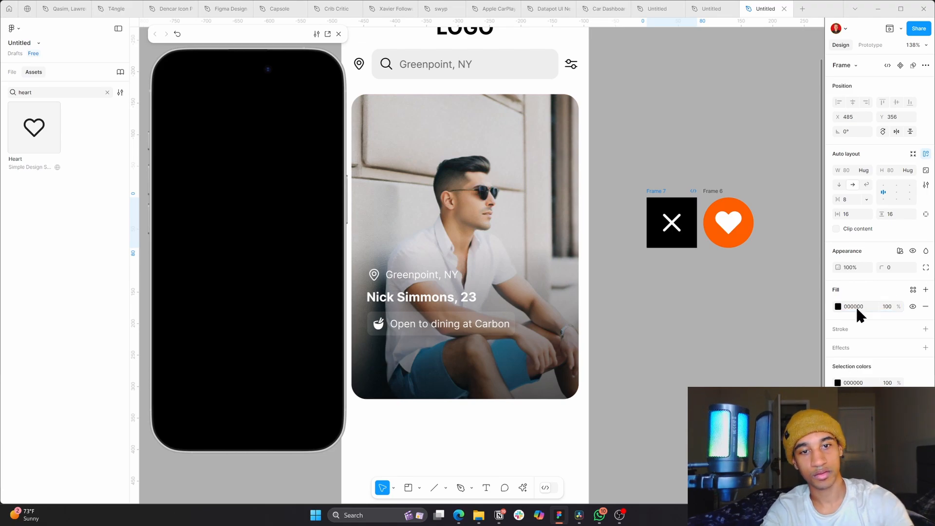
{"action": "left_click_drag", "start_coordinate": [883, 266], "coordinate": [78, 271]}
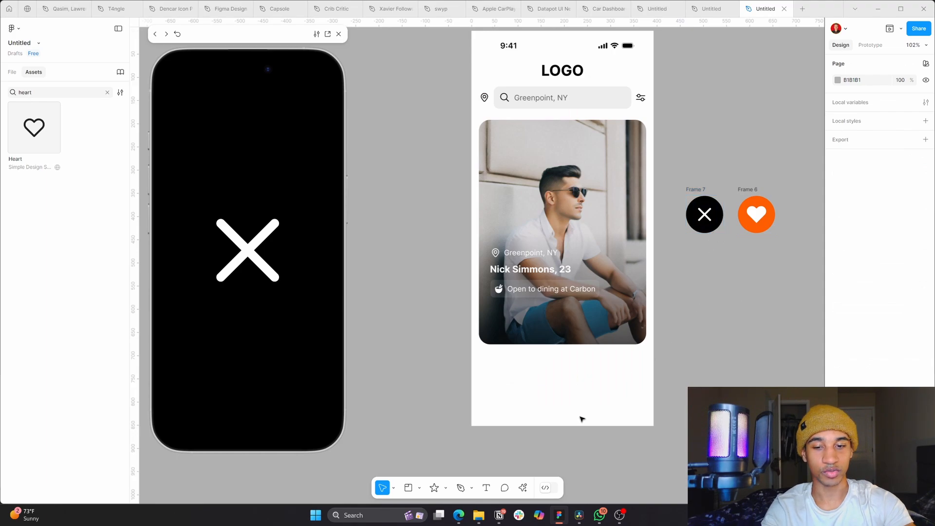
- Place a 100 by 100 star below the X button with 10 points and a 75% ratio, at X 463, Y 496
{"action": "left_click", "coordinate": [446, 488]}
{"action": "left_click", "coordinate": [460, 455]}
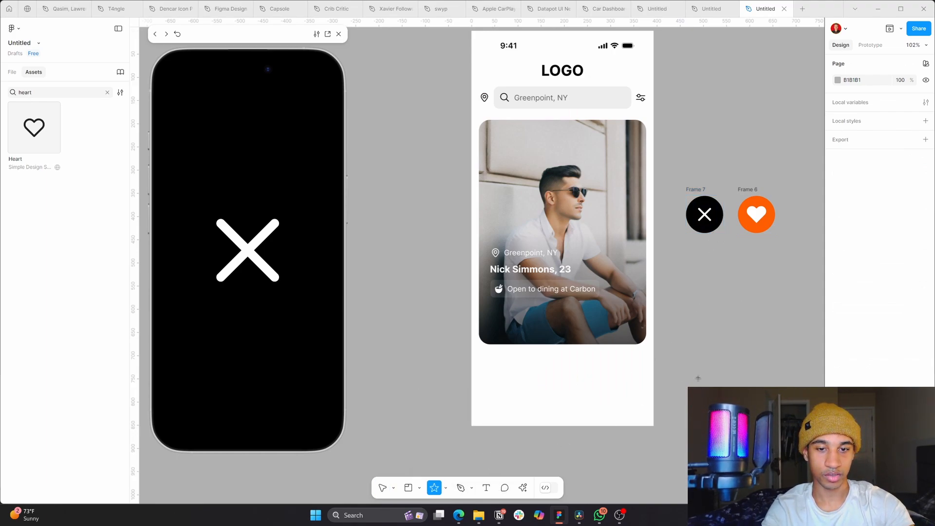
{"action": "left_click", "coordinate": [731, 309]}
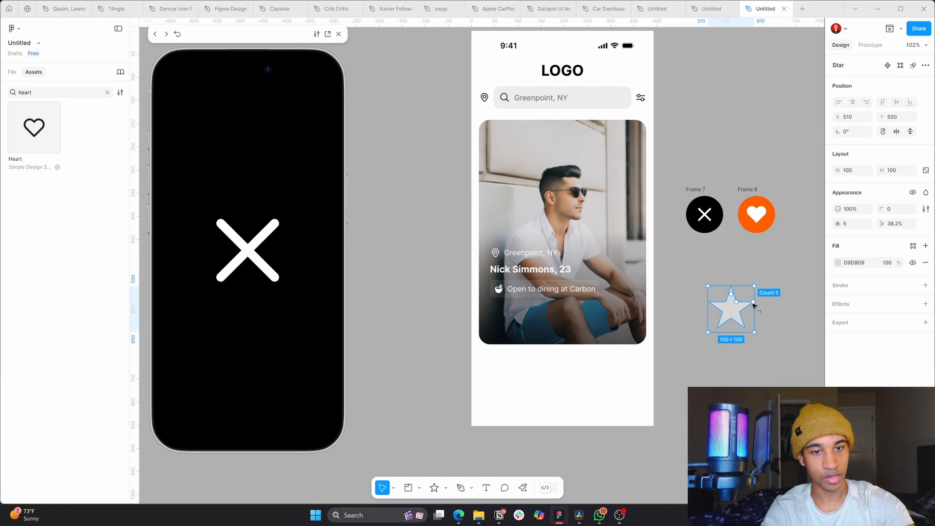
{"action": "left_click_drag", "start_coordinate": [754, 303], "coordinate": [726, 269]}
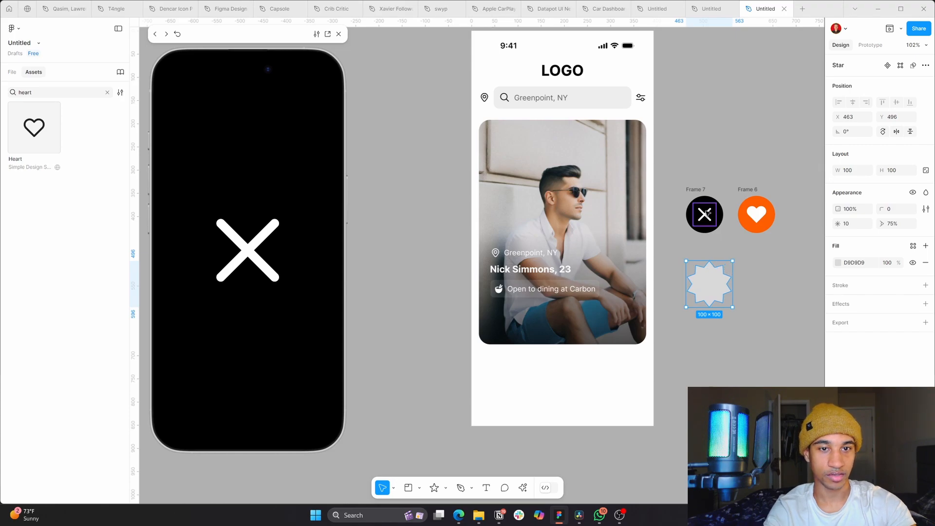
- Copy the white X icon onto the centre of the starburst and delete the round black X button
{"action": "left_click", "coordinate": [704, 215]}
{"action": "right_click", "coordinate": [709, 221]}
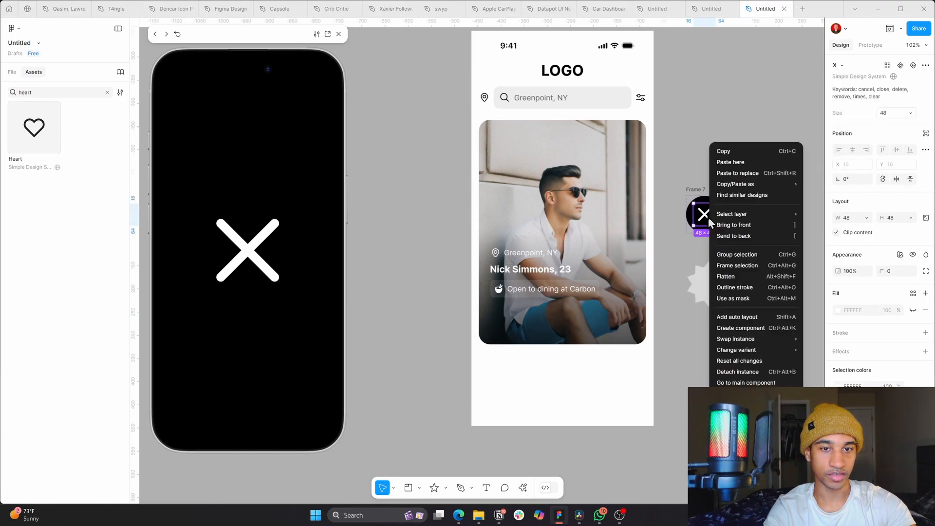
{"action": "left_click", "coordinate": [723, 151]}
{"action": "left_click", "coordinate": [711, 280]}
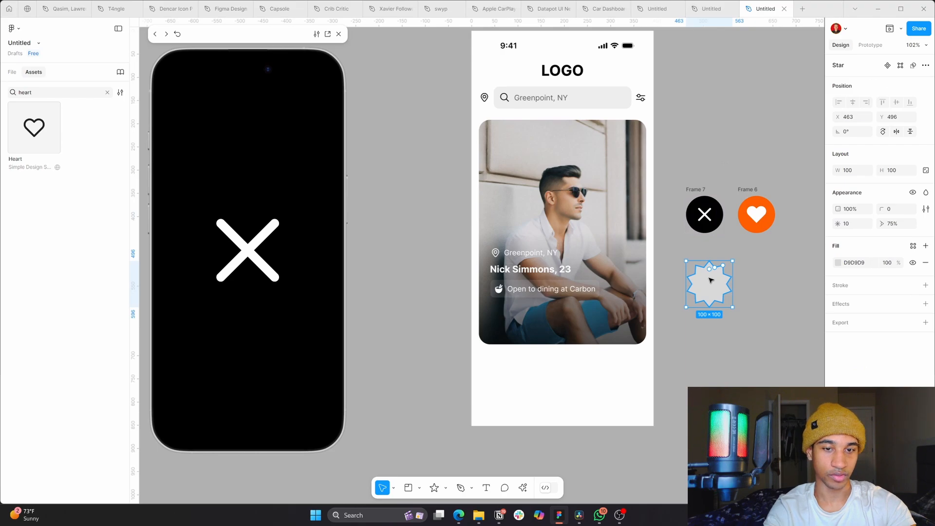
{"action": "key", "text": "ctrl+v"}
{"action": "left_click_drag", "start_coordinate": [729, 213], "coordinate": [705, 287]}
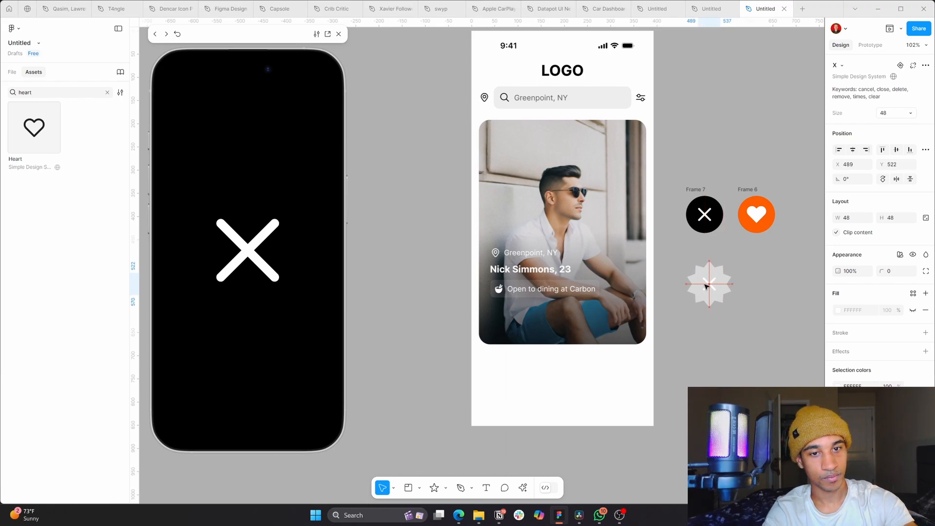
{"action": "left_click", "coordinate": [762, 299]}
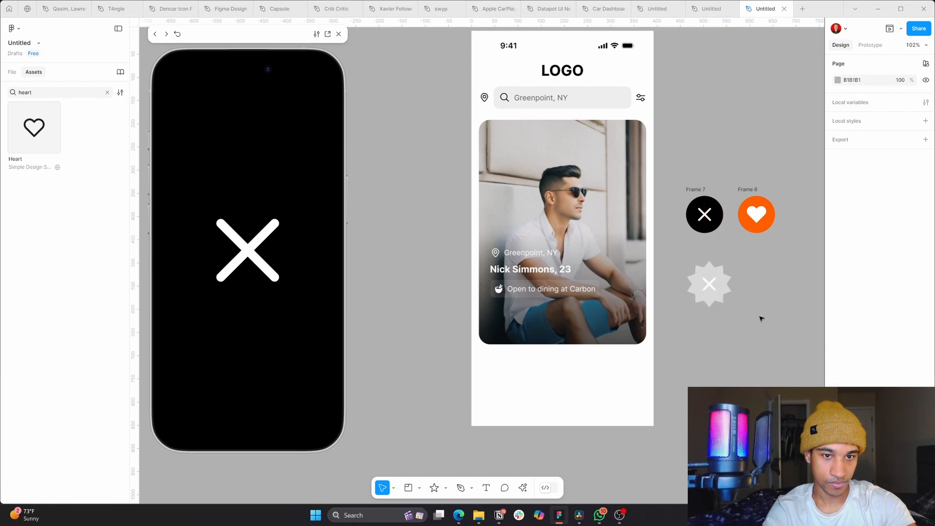
{"action": "left_click", "coordinate": [704, 195]}
{"action": "key", "text": "Delete"}
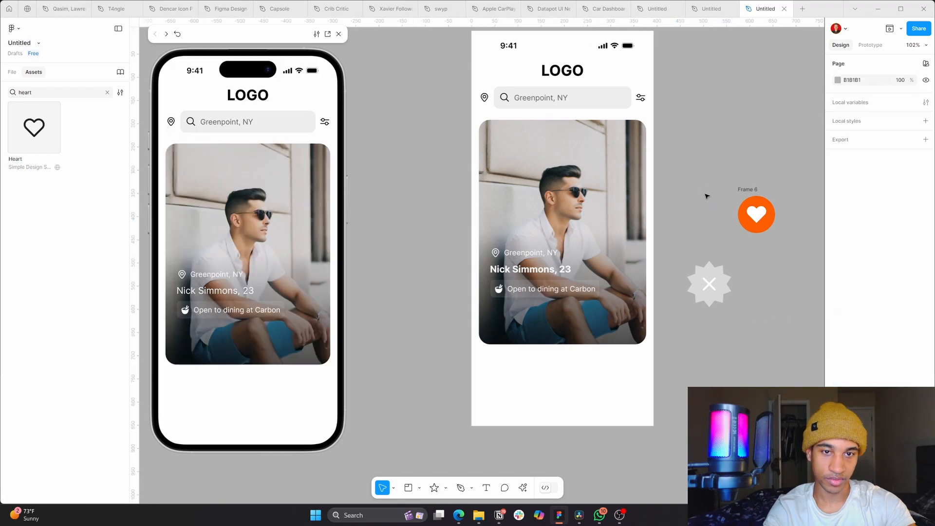
- Wrap the starburst and its X icon in an auto layout frame and move it up beside the heart button
{"action": "left_click", "coordinate": [715, 304]}
{"action": "key", "text": "shift+a"}
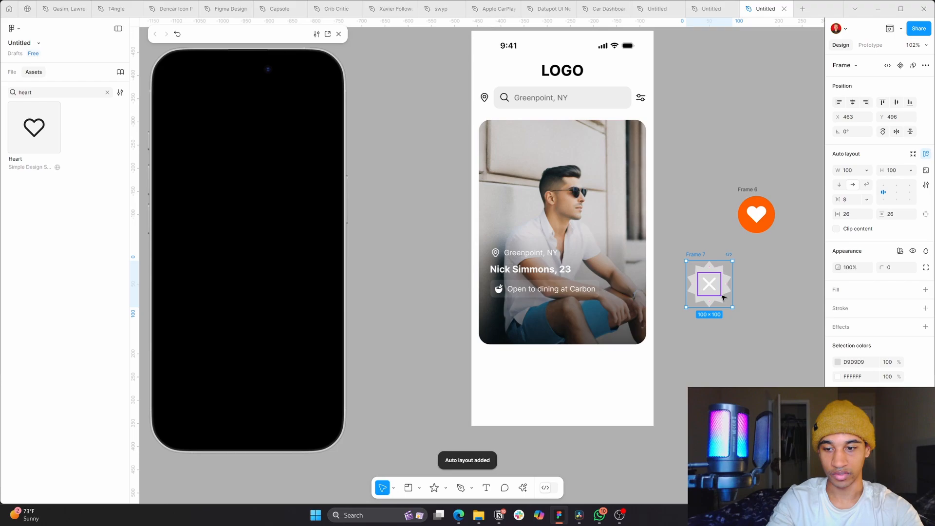
{"action": "left_click_drag", "start_coordinate": [722, 281], "coordinate": [712, 233]}
{"action": "left_click", "coordinate": [712, 233]}
{"action": "scroll", "coordinate": [713, 264], "scroll_direction": "up", "scroll_amount": 5}
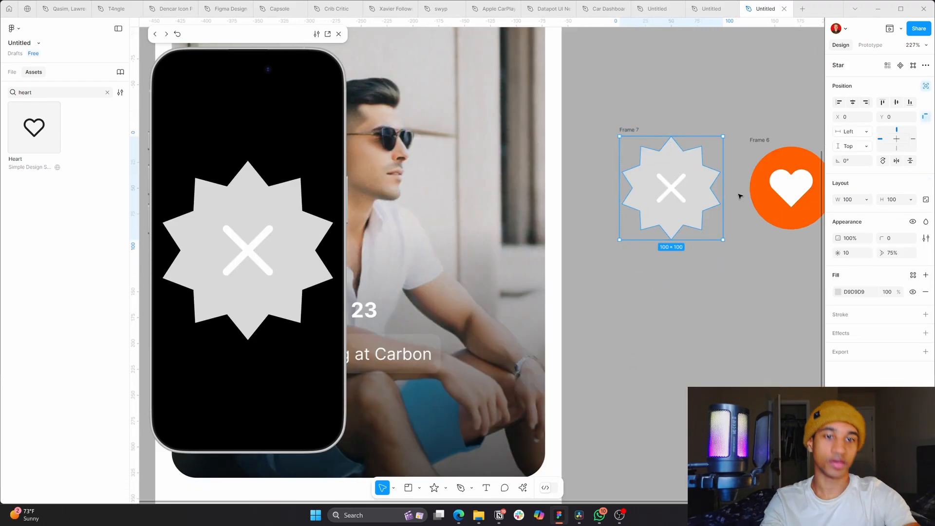
- Resize the starburst to 80 by 80, matching the heart button, and centre it behind the X at X 10, Y 10
{"action": "left_click", "coordinate": [756, 185]}
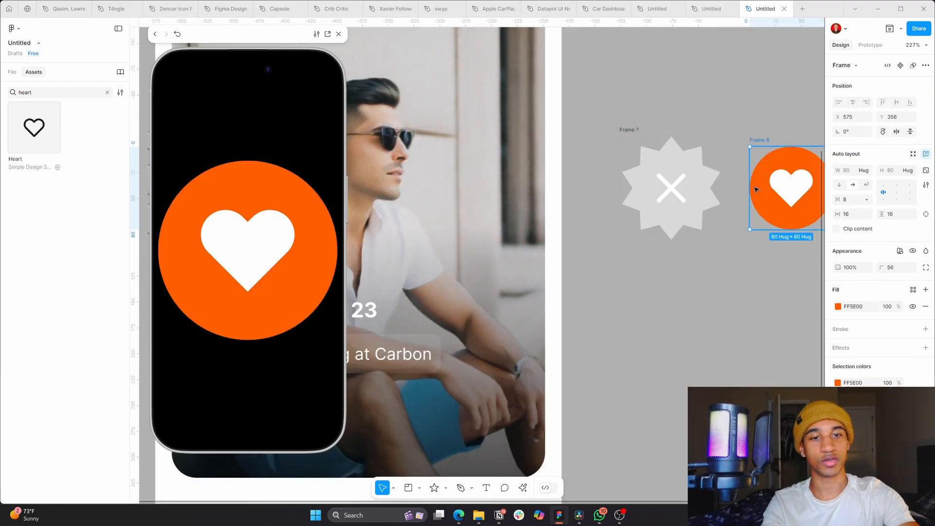
{"action": "left_click", "coordinate": [704, 228]}
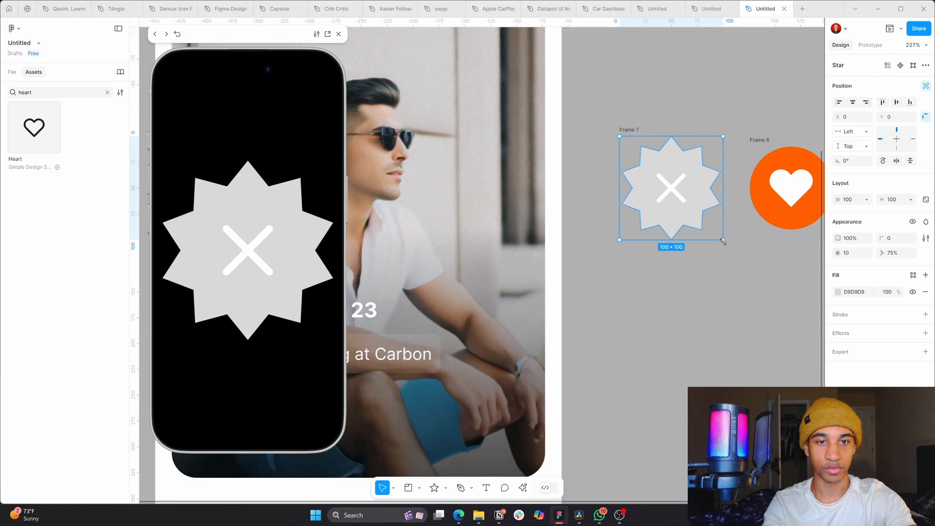
{"action": "left_click_drag", "start_coordinate": [723, 242], "coordinate": [696, 219]}
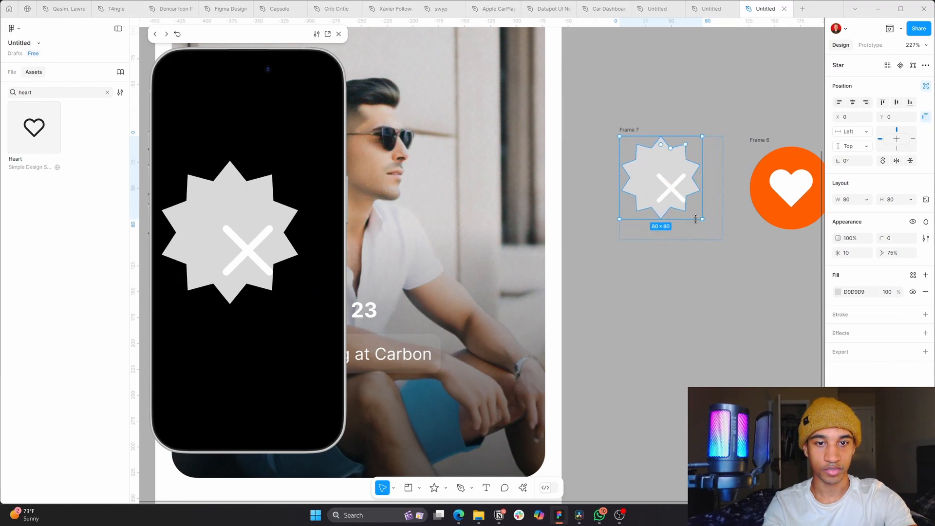
{"action": "left_click_drag", "start_coordinate": [653, 156], "coordinate": [664, 167]}
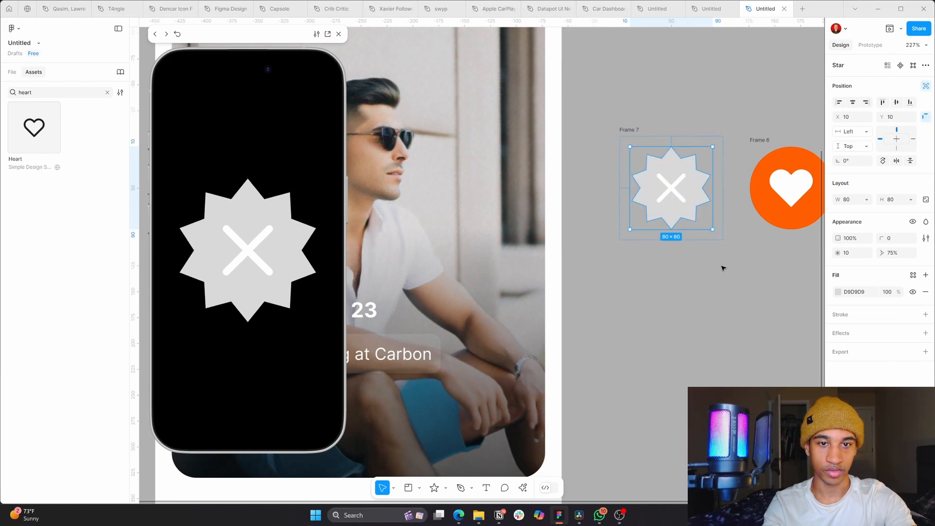
{"action": "left_click", "coordinate": [724, 268]}
{"action": "scroll", "coordinate": [738, 271], "scroll_direction": "down", "scroll_amount": 2}
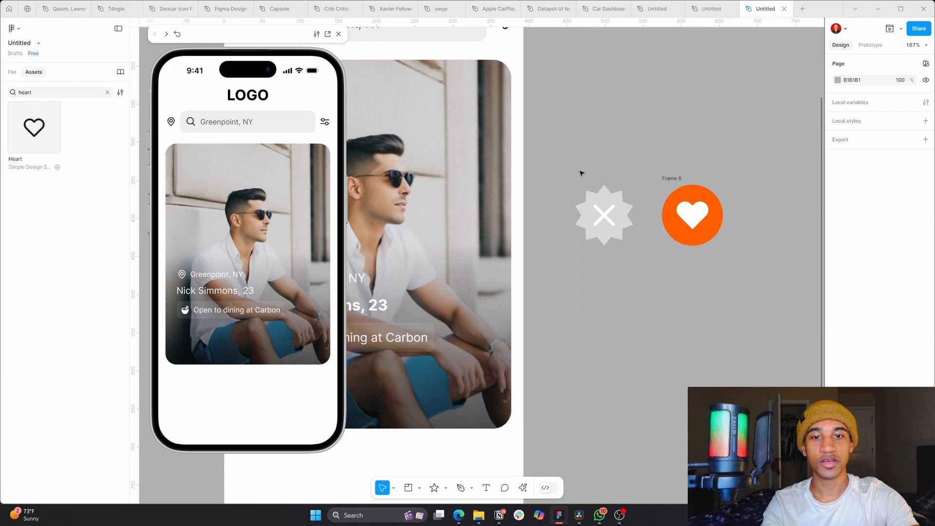
- Wrap the resized starburst and the X icon together in a new 80 by 80 frame
{"action": "left_click_drag", "start_coordinate": [580, 172], "coordinate": [626, 248]}
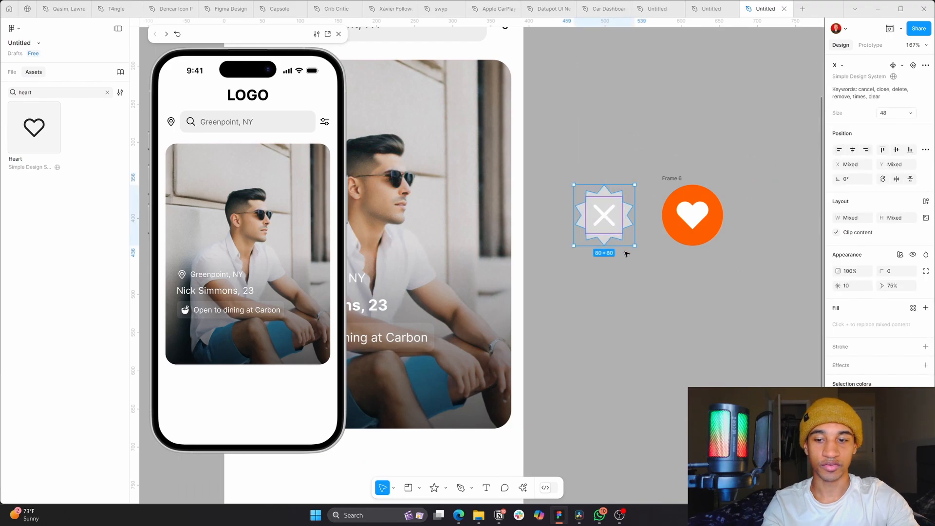
{"action": "key", "text": "ctrl+alt+g"}
{"action": "left_click", "coordinate": [682, 239]}
{"action": "scroll", "coordinate": [682, 239], "scroll_direction": "down", "scroll_amount": 3}
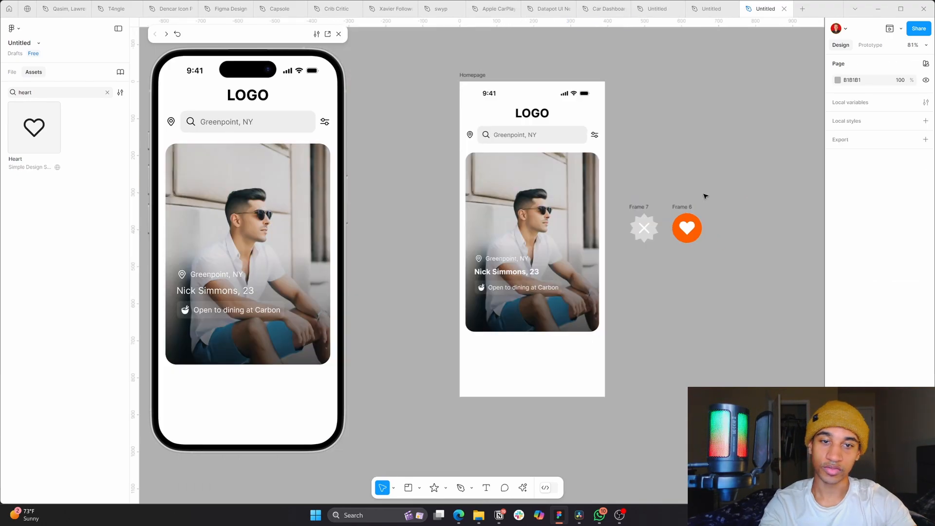
- Combine the starburst and heart buttons in one auto layout row and centre it horizontally over the photo card's lower edge at Y 630
{"action": "left_click", "coordinate": [682, 207]}
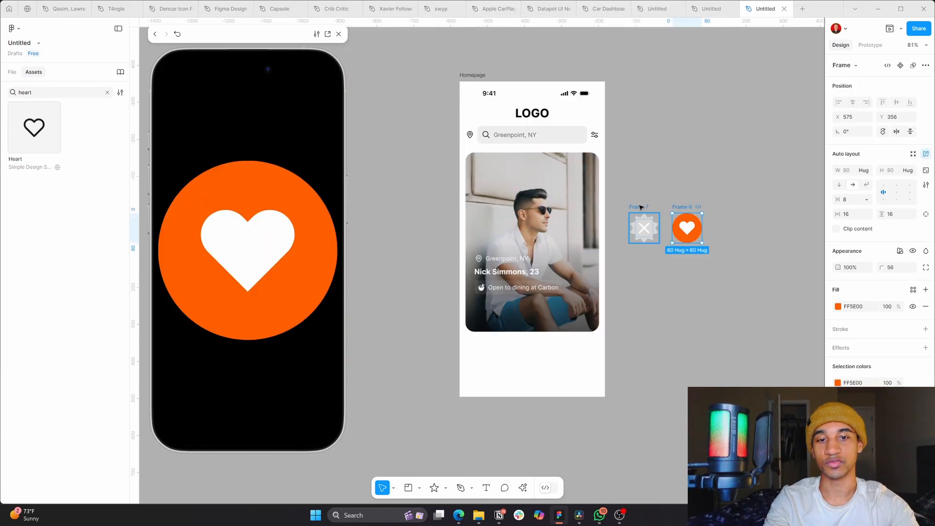
{"action": "left_click", "coordinate": [641, 207], "text": "shift"}
{"action": "key", "text": "shift+a"}
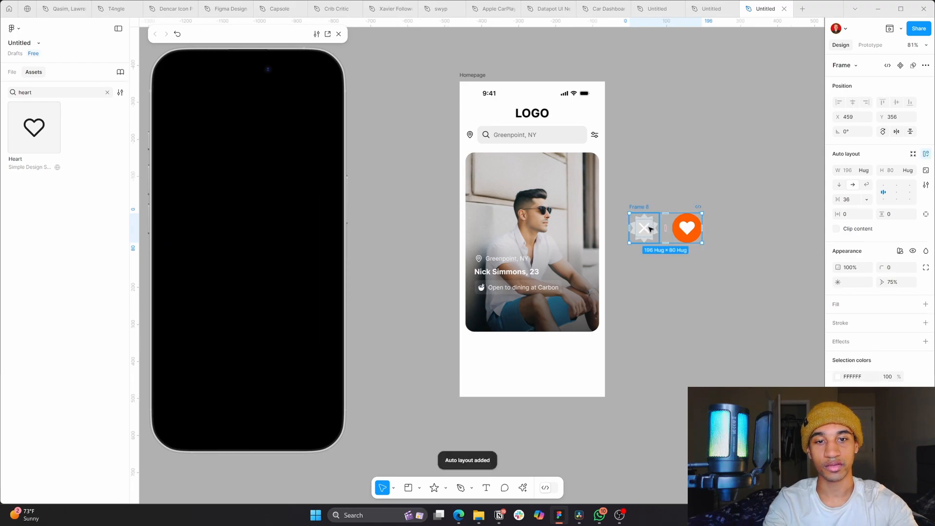
{"action": "left_click_drag", "start_coordinate": [653, 234], "coordinate": [519, 330]}
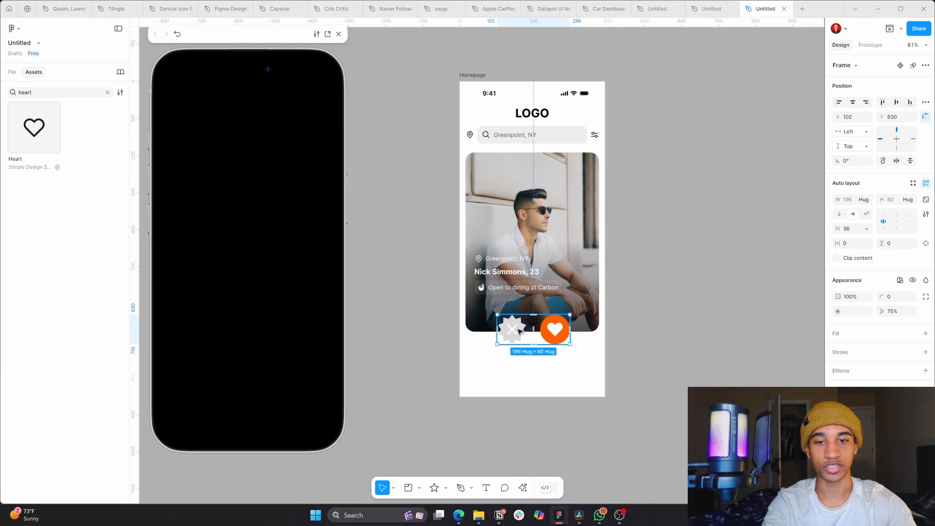
{"action": "left_click", "coordinate": [848, 102]}
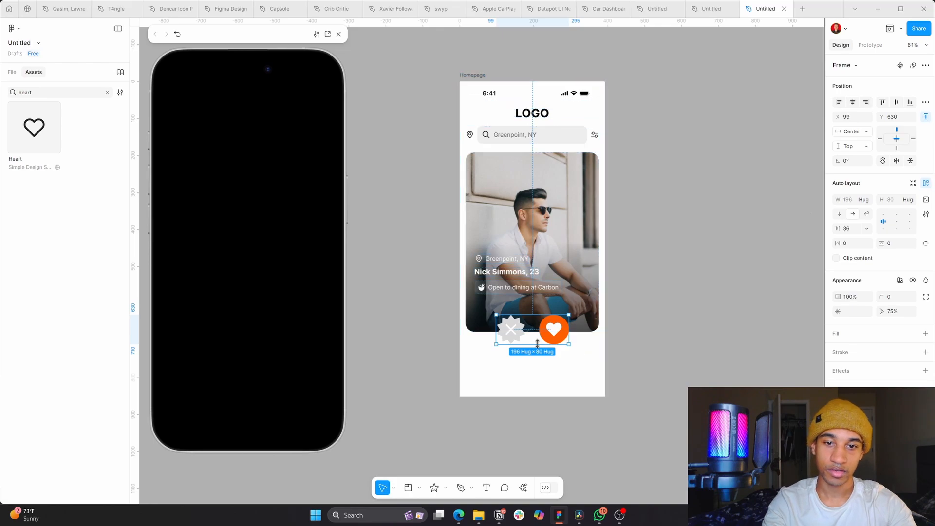
- Set the gap between the starburst X button and the heart button to 120
{"action": "scroll", "coordinate": [537, 344], "scroll_direction": "up", "scroll_amount": 3}
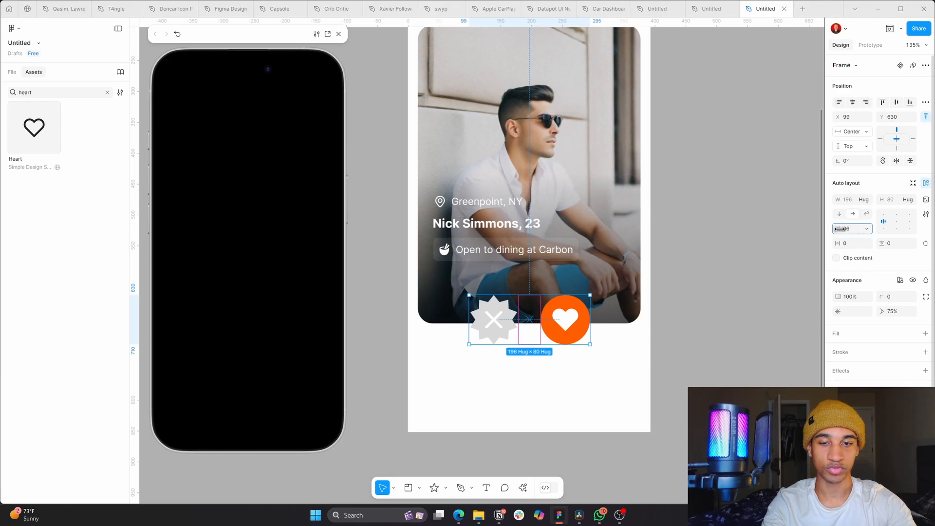
{"action": "left_click_drag", "start_coordinate": [839, 229], "coordinate": [858, 243]}
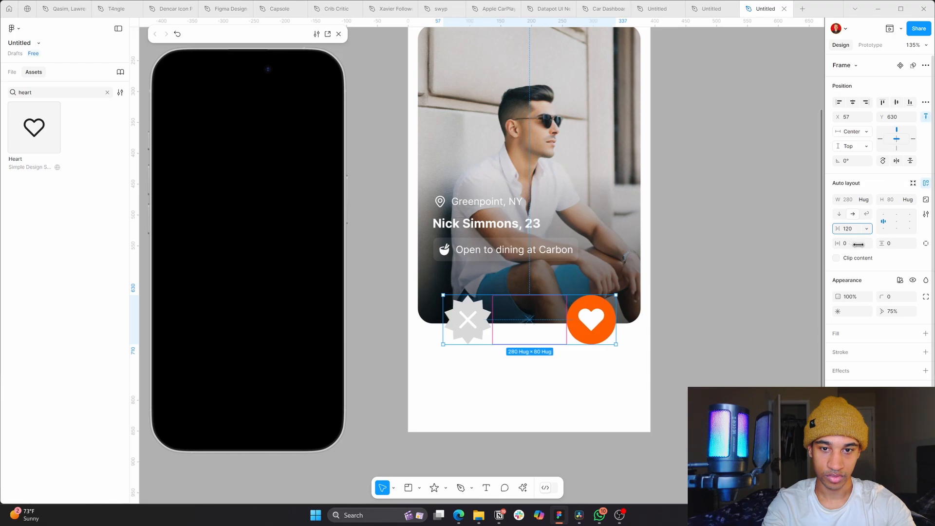
{"action": "left_click", "coordinate": [743, 225]}
{"action": "scroll", "coordinate": [744, 225], "scroll_direction": "down", "scroll_amount": 3}
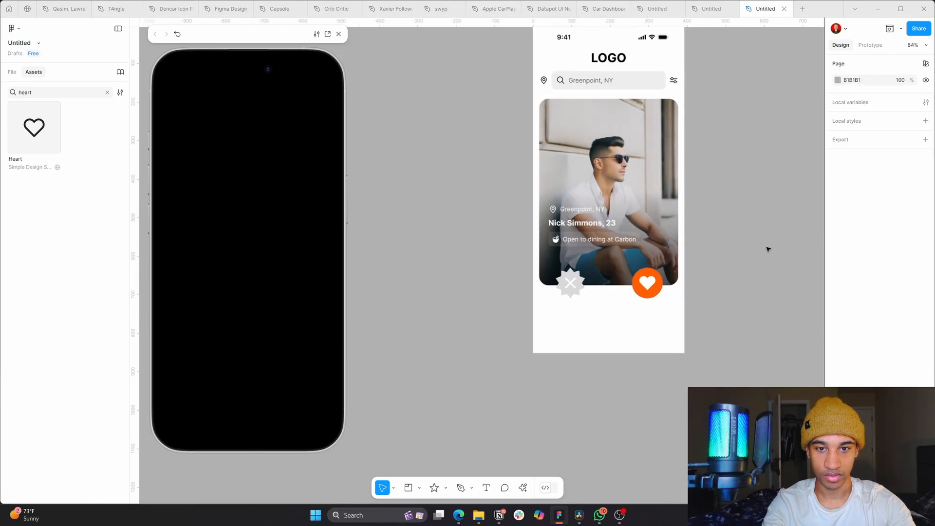
- Change the starburst's grey color to the light red FF7878, keeping its X icon white
{"action": "scroll", "coordinate": [680, 284], "scroll_direction": "up", "scroll_amount": 2}
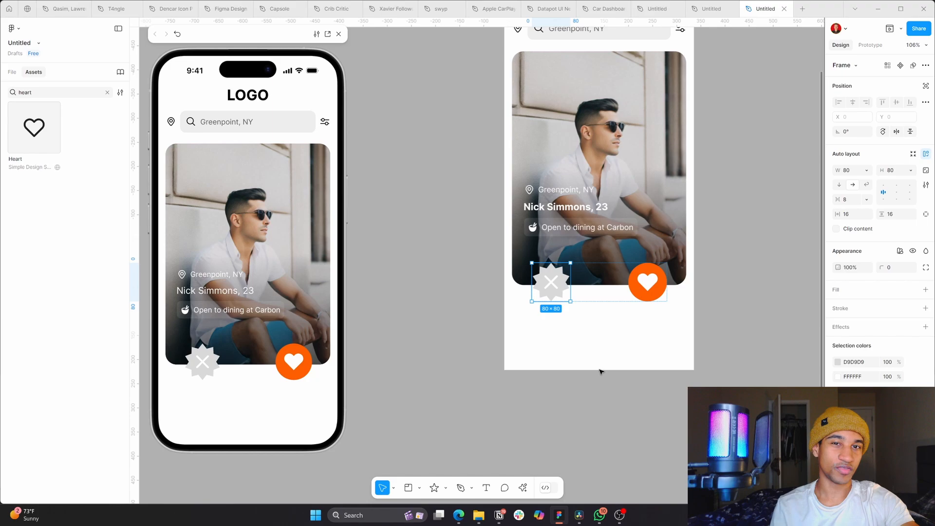
{"action": "left_click", "coordinate": [839, 361]}
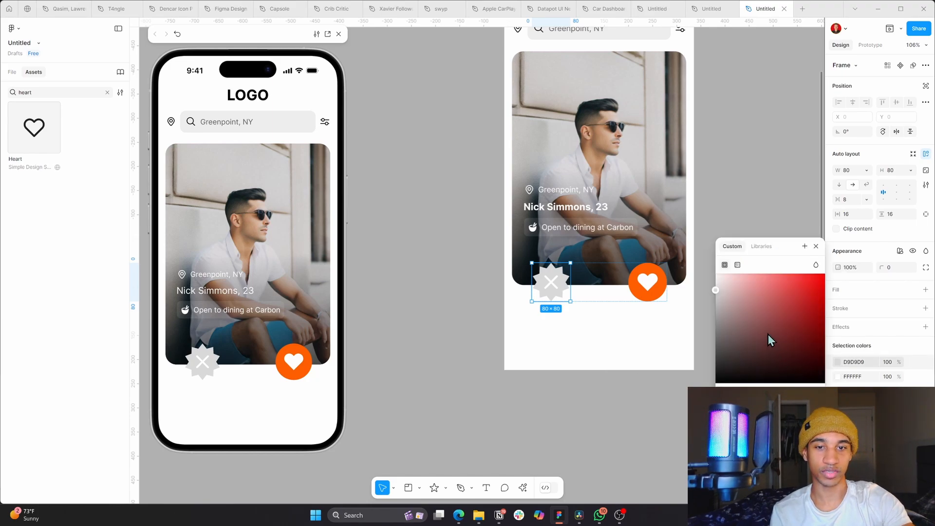
{"action": "left_click_drag", "start_coordinate": [766, 330], "coordinate": [715, 383]}
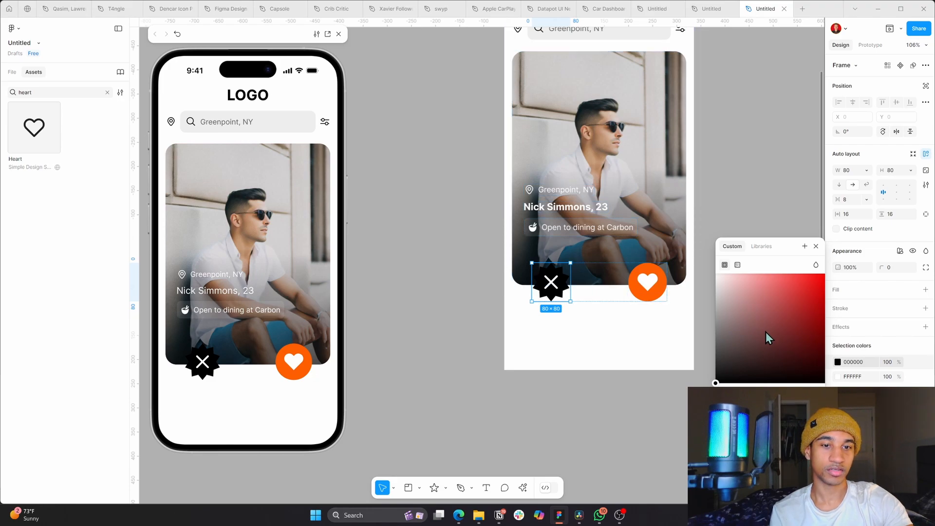
{"action": "left_click", "coordinate": [754, 273]}
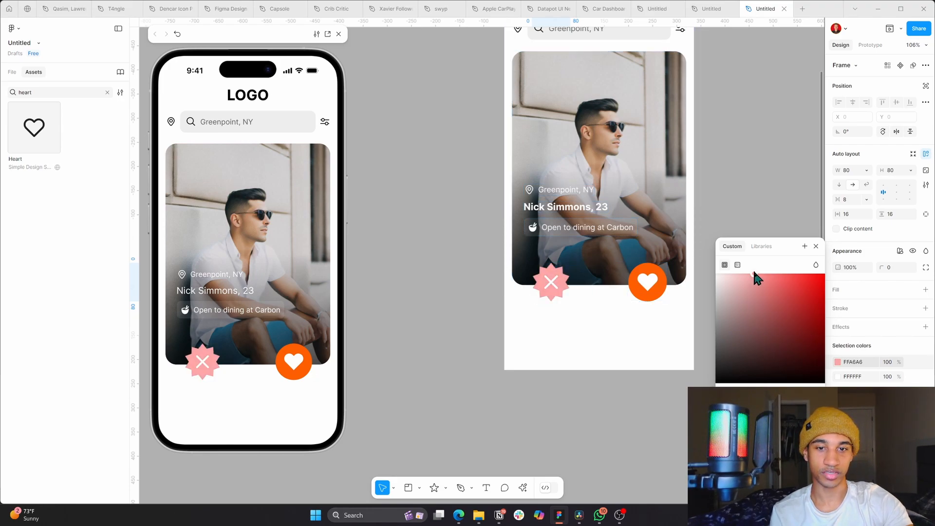
{"action": "left_click_drag", "start_coordinate": [755, 270], "coordinate": [774, 268]}
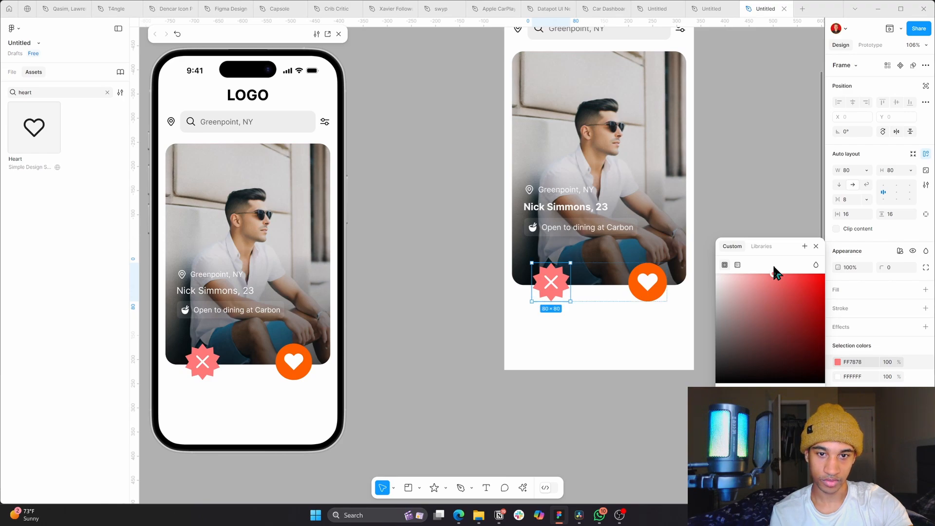
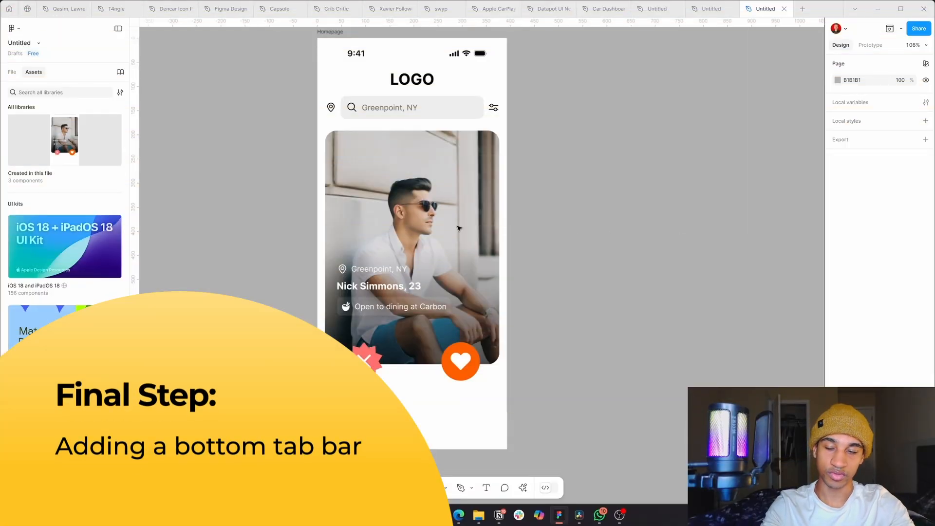
- Search the assets for a tab bar, insert the Tab Bar - iPhone component beside the Homepage frame and detach the instance
{"action": "left_click", "coordinate": [36, 93]}
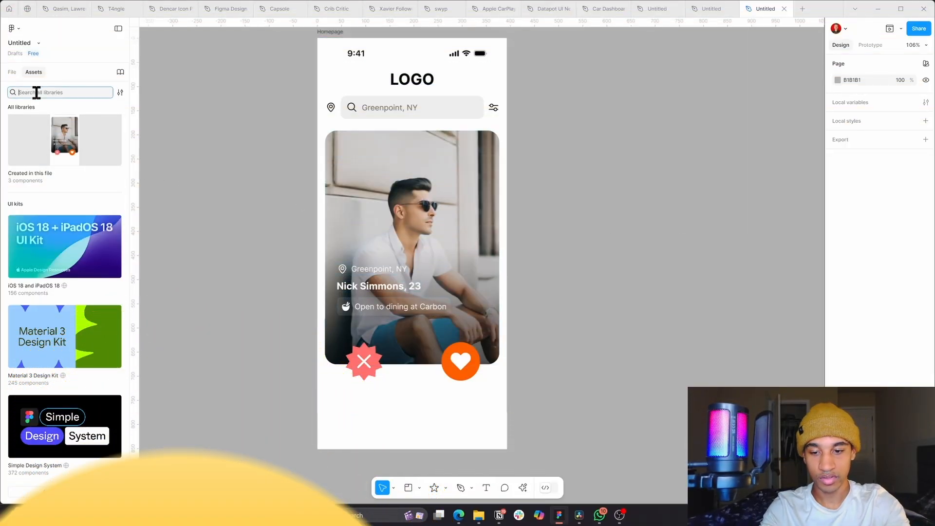
{"action": "type", "text": "tab ba"}
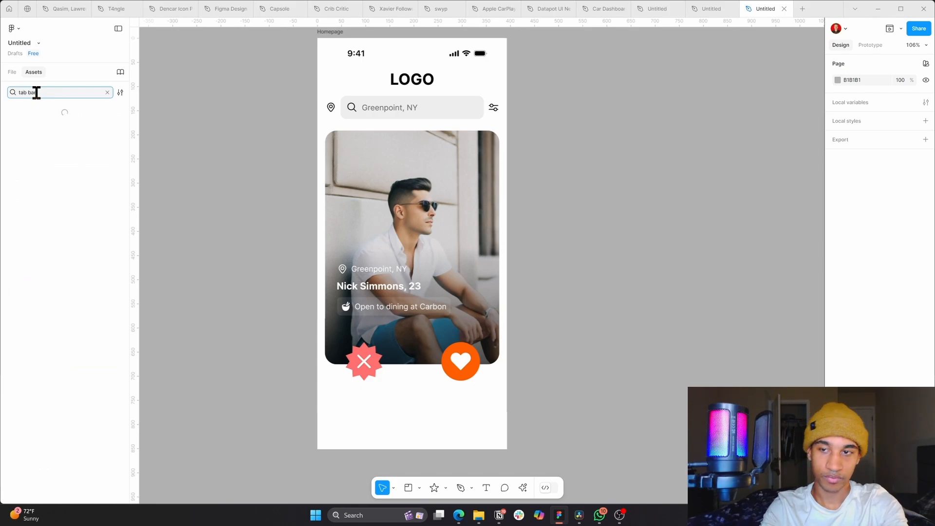
{"action": "type", "text": "r"}
{"action": "left_click_drag", "start_coordinate": [83, 125], "coordinate": [604, 174]}
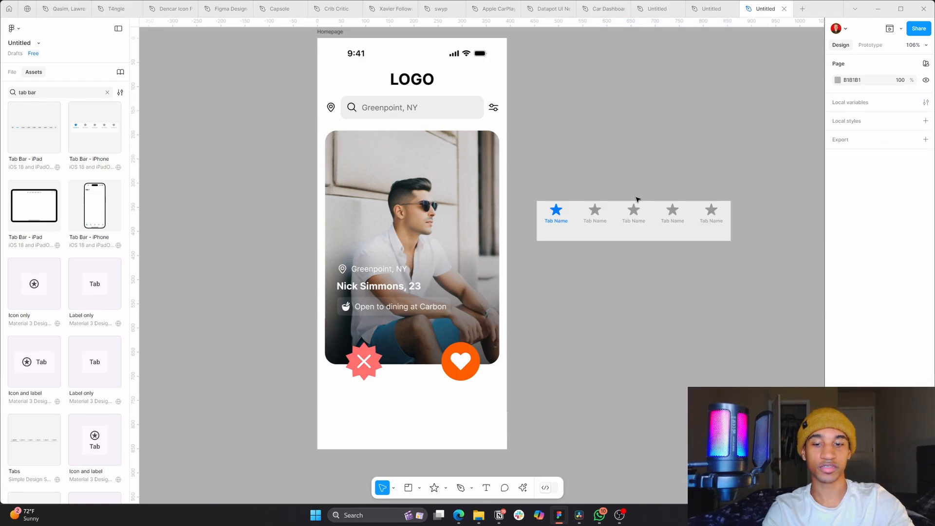
{"action": "left_click", "coordinate": [633, 213]}
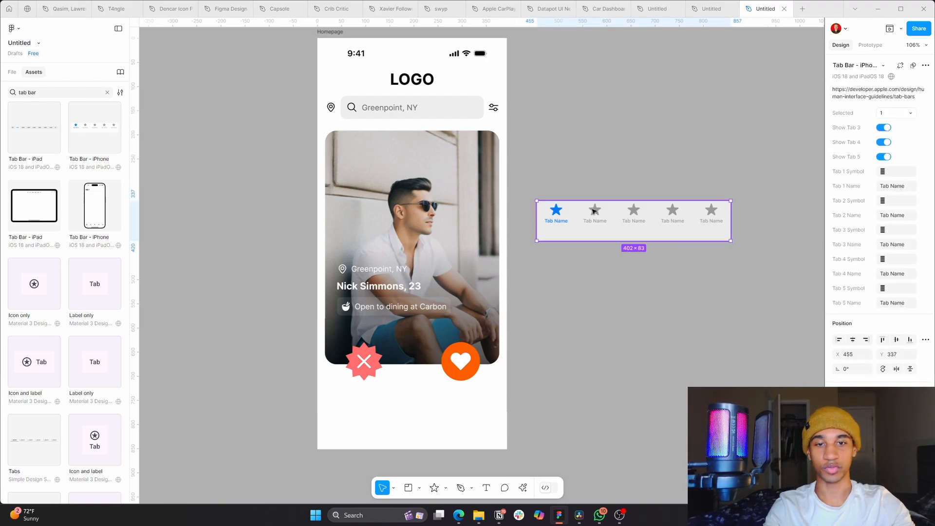
{"action": "key", "text": "ctrl+alt+b"}
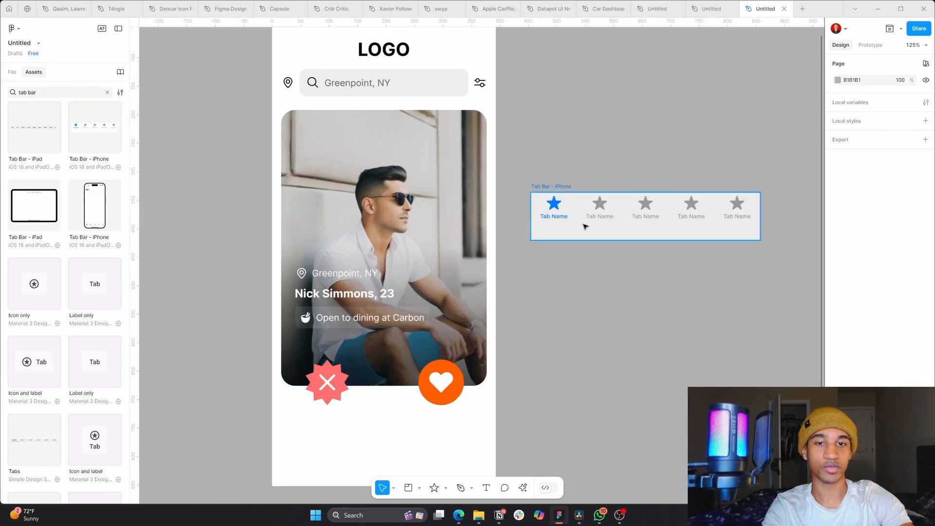
- Replace the missing SF Pro font of the tab bar text with Inter on the whole page
{"action": "double_click", "coordinate": [565, 217]}
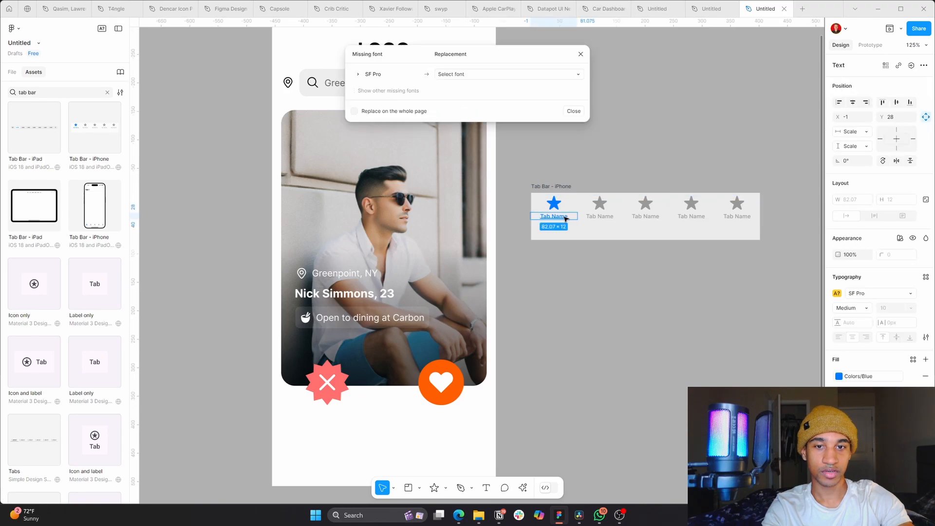
{"action": "left_click", "coordinate": [461, 75]}
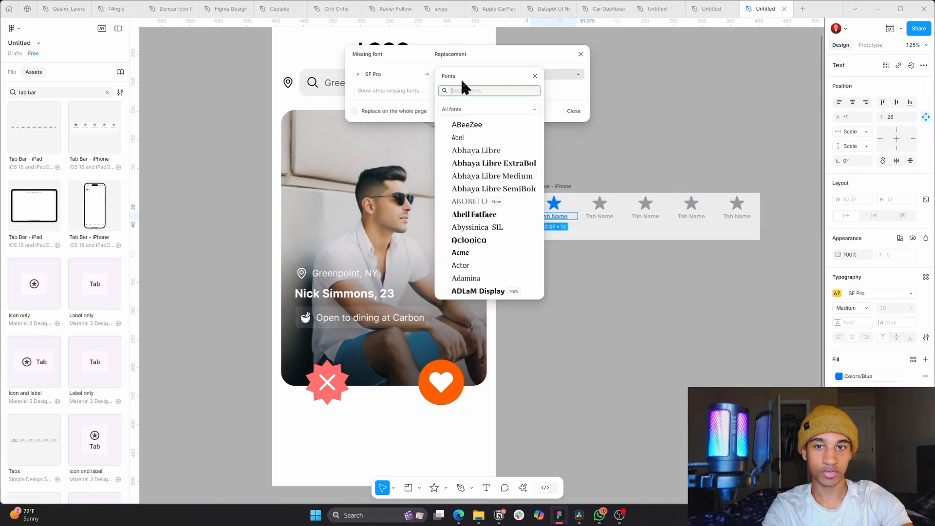
{"action": "type", "text": "inter"}
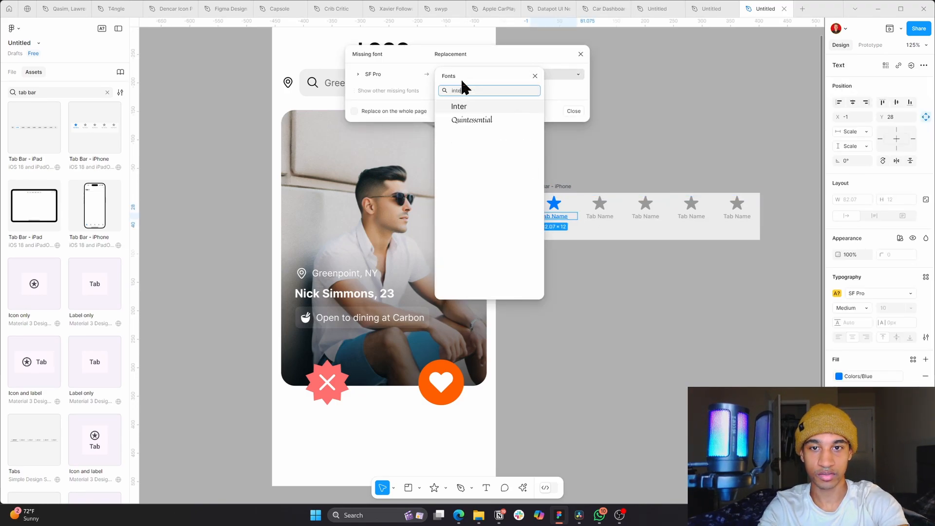
{"action": "key", "text": "Return"}
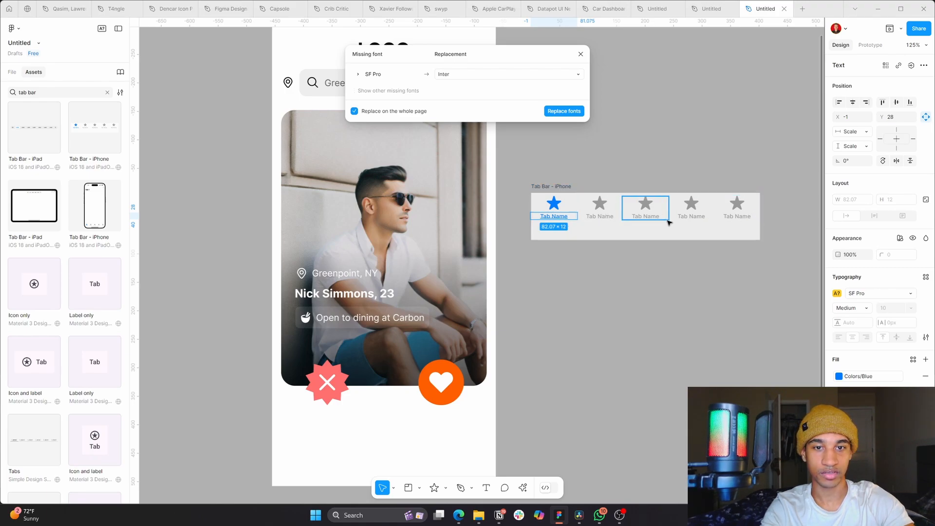
{"action": "left_click", "coordinate": [572, 113]}
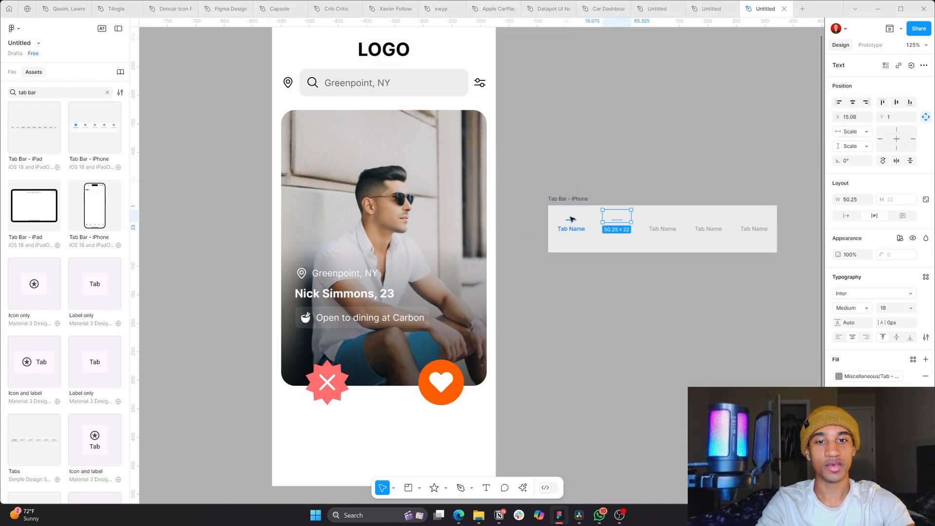
- Rename the five tab labels to Explore, Likes, Host, Inbox and Profile
{"action": "left_click", "coordinate": [616, 221]}
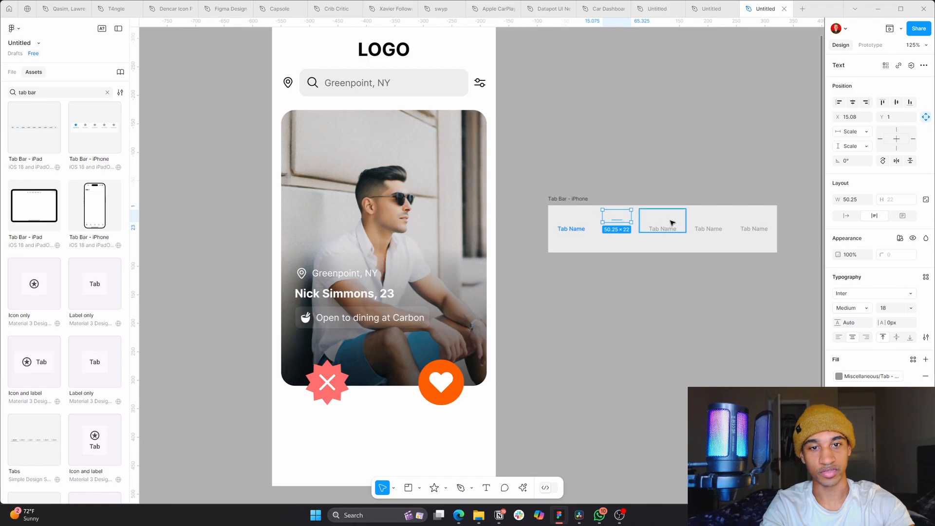
{"action": "double_click", "coordinate": [571, 228]}
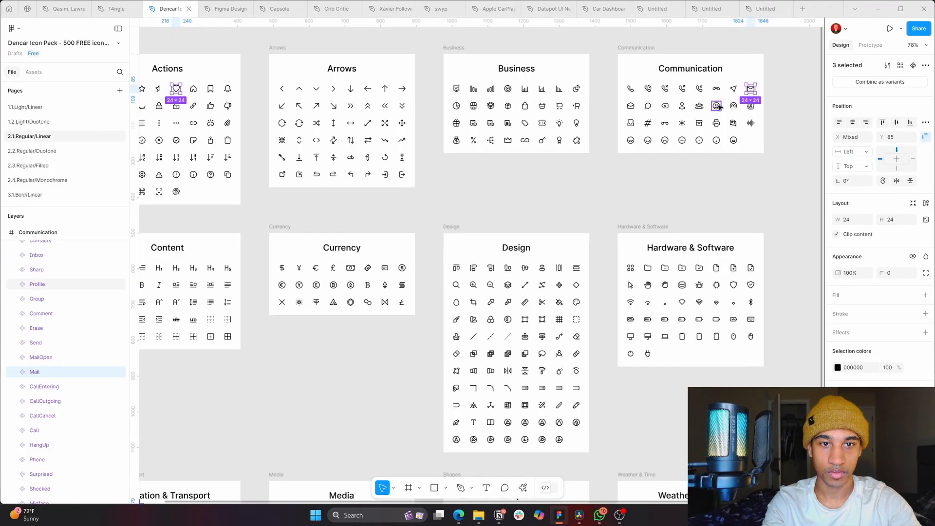
- Copy the compass, heart, profile and mail icons from the Dencar Icon Pack file and paste them onto the design file's canvas
{"action": "left_click", "coordinate": [716, 105], "text": "shift"}
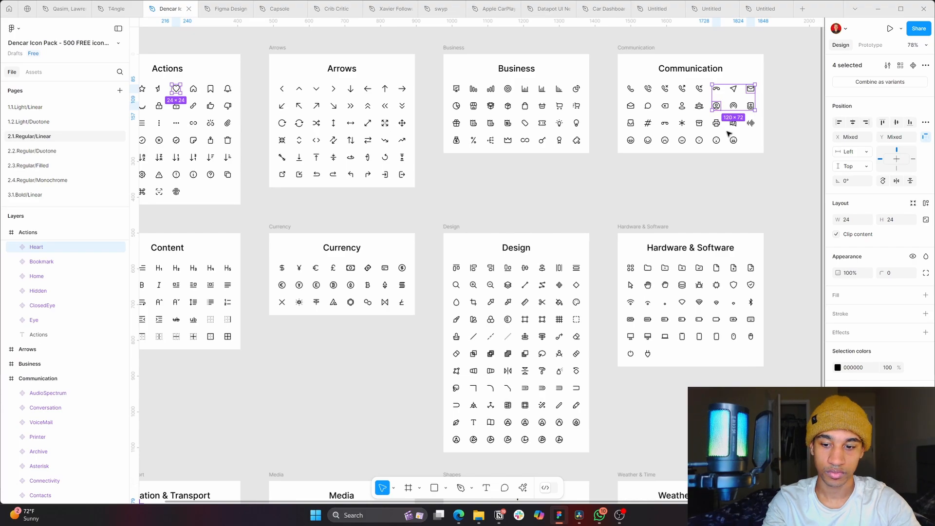
{"action": "key", "text": "ctrl+c"}
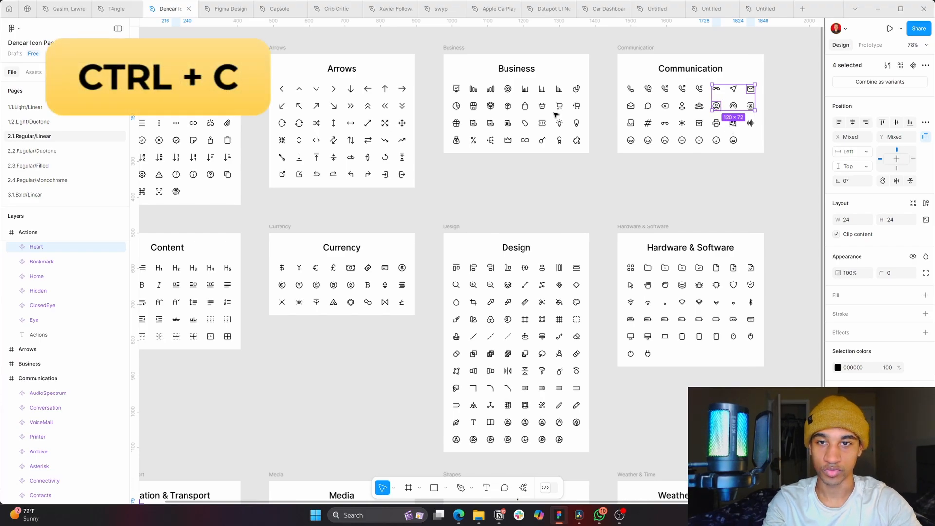
{"action": "left_click", "coordinate": [745, 10]}
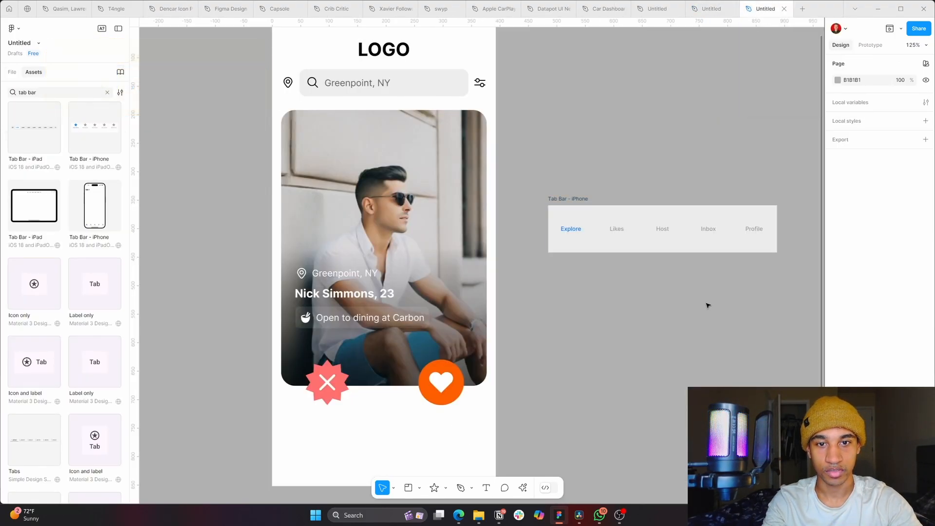
{"action": "scroll", "coordinate": [482, 242], "scroll_direction": "right", "scroll_amount": 5}
{"action": "scroll", "coordinate": [482, 242], "scroll_direction": "down", "scroll_amount": 2}
{"action": "right_click", "coordinate": [456, 246]}
{"action": "left_click", "coordinate": [476, 253]}
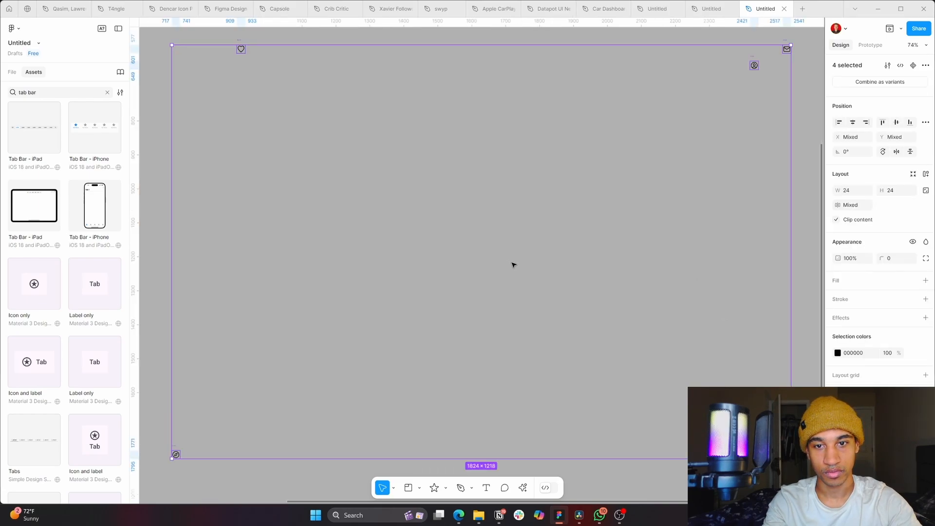
- Tidy the four pasted icons into one vertically centred row with 32 spacing and place it just above the tab bar
{"action": "scroll", "coordinate": [514, 263], "scroll_direction": "down", "scroll_amount": 5}
{"action": "left_click", "coordinate": [630, 344]}
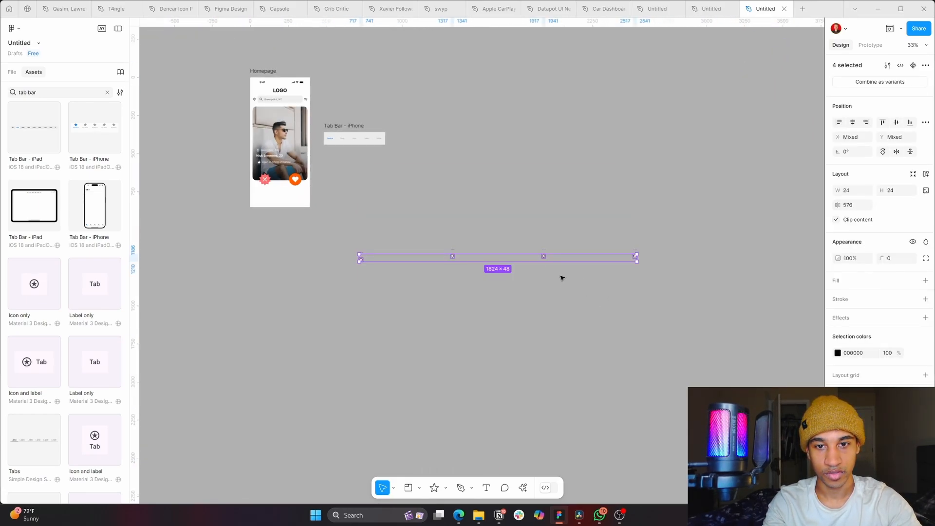
{"action": "left_click", "coordinate": [899, 122]}
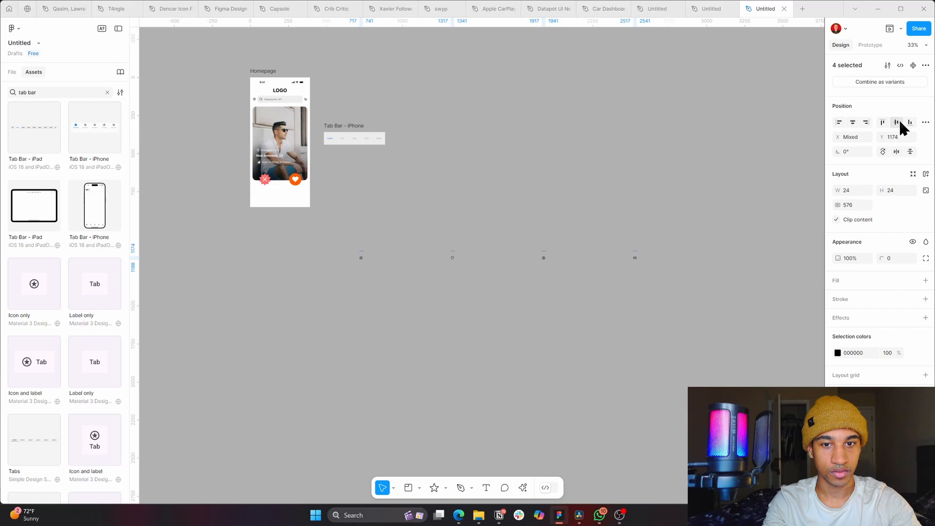
{"action": "left_click", "coordinate": [848, 206]}
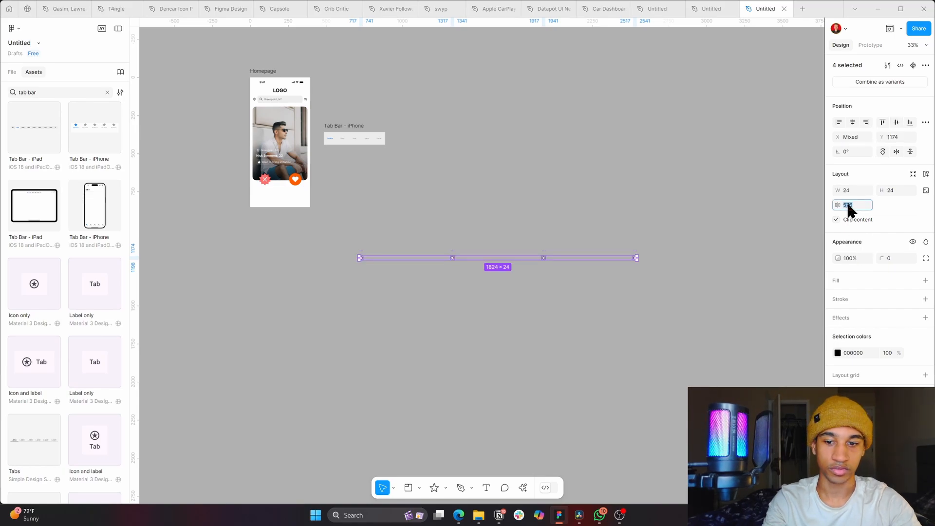
{"action": "key", "text": "Return"}
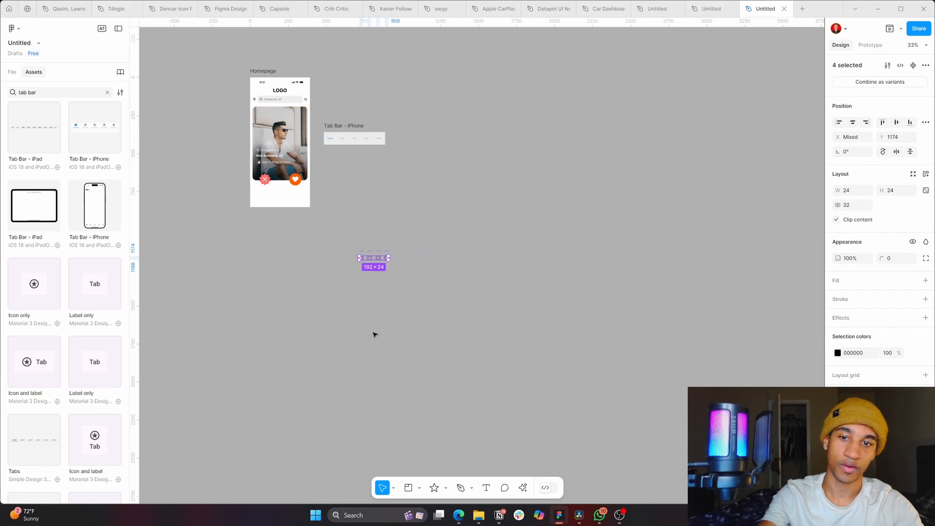
{"action": "left_click_drag", "start_coordinate": [376, 261], "coordinate": [356, 123]}
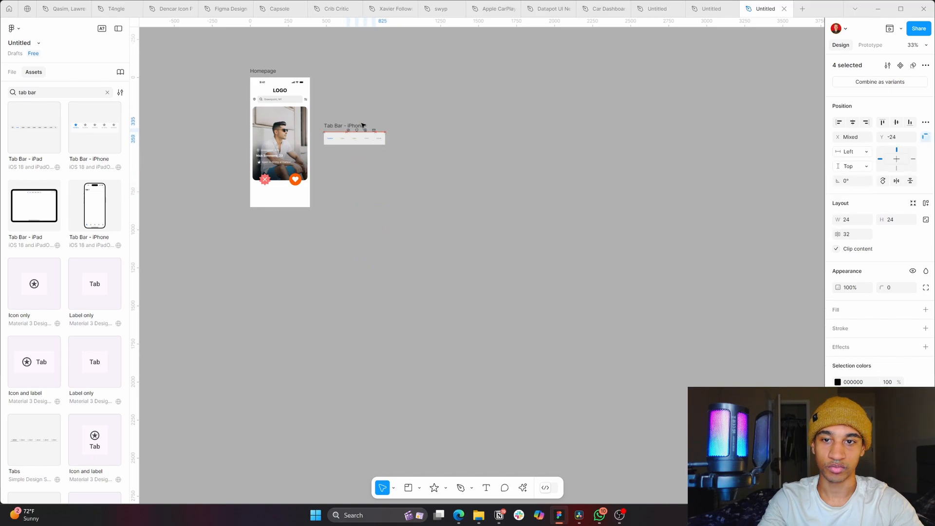
{"action": "scroll", "coordinate": [369, 151], "scroll_direction": "up", "scroll_amount": 10}
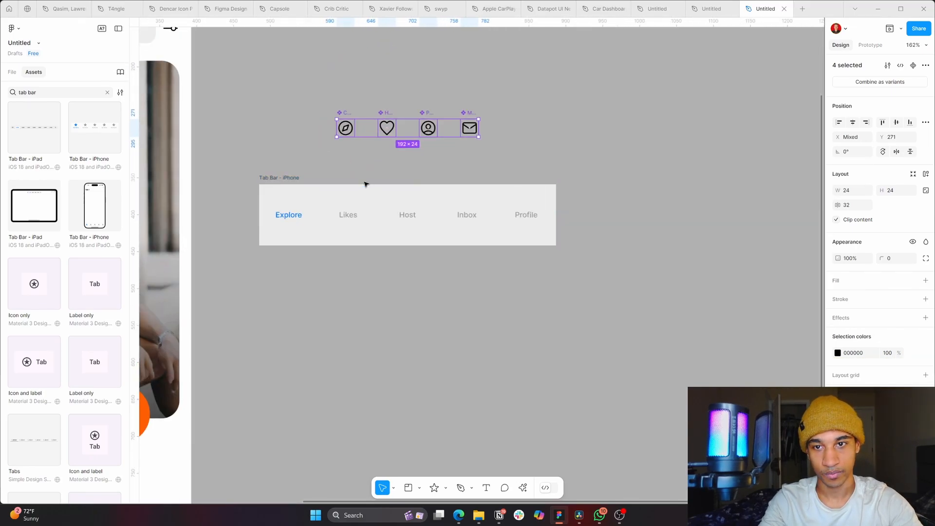
- Replace the placeholder symbols of the Explore and Likes tabs with the compass and heart icons
{"action": "left_click", "coordinate": [388, 147]}
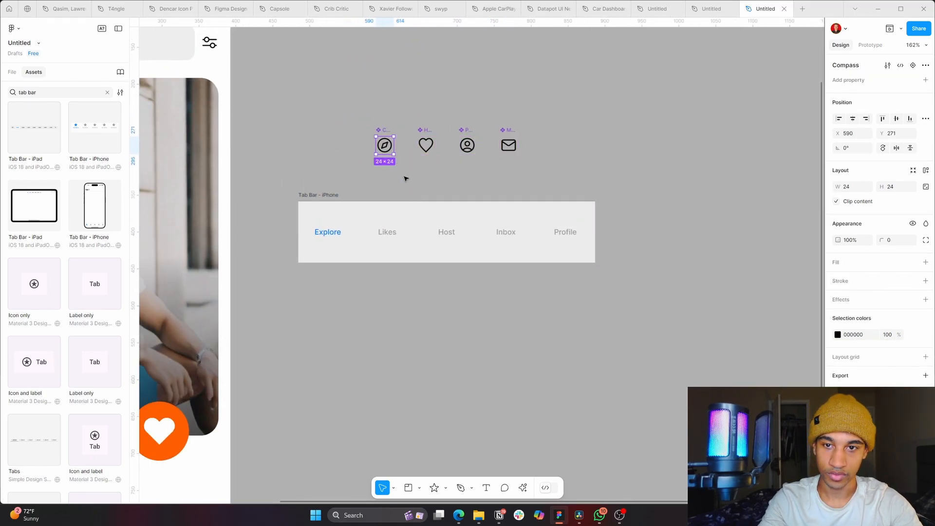
{"action": "double_click", "coordinate": [328, 232]}
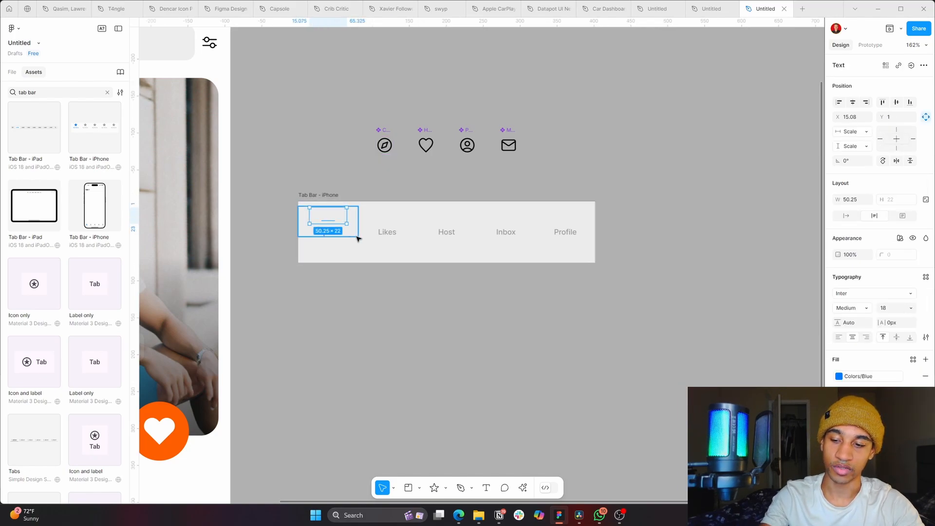
{"action": "key", "text": "ctrl+shift+r"}
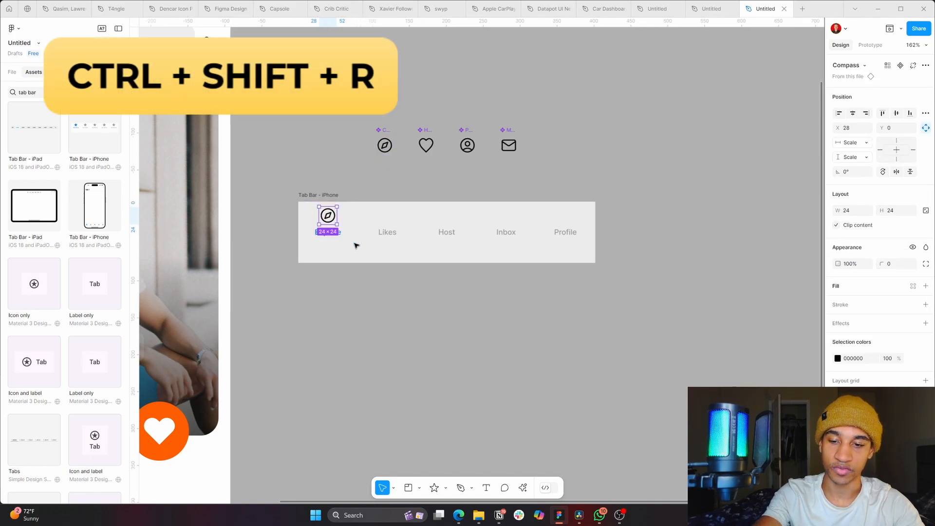
{"action": "left_click", "coordinate": [426, 141]}
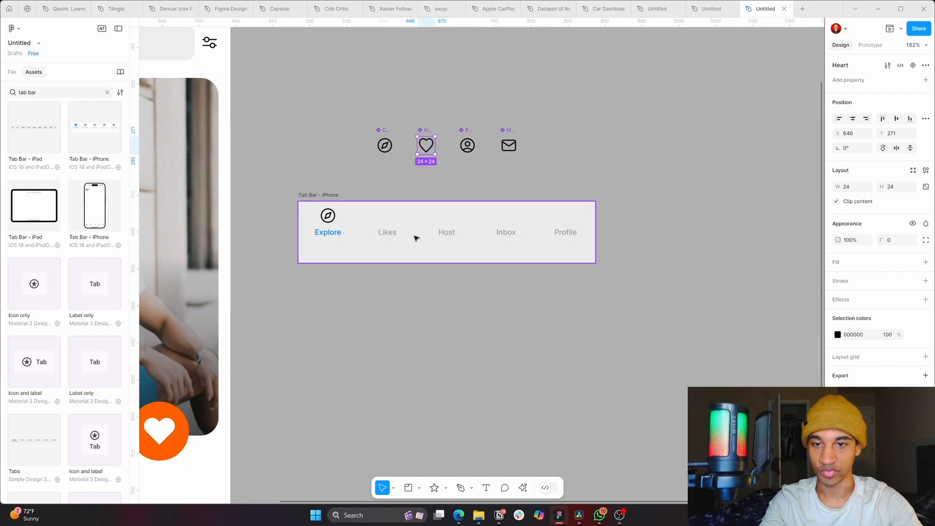
{"action": "left_click", "coordinate": [393, 234], "text": "ctrl"}
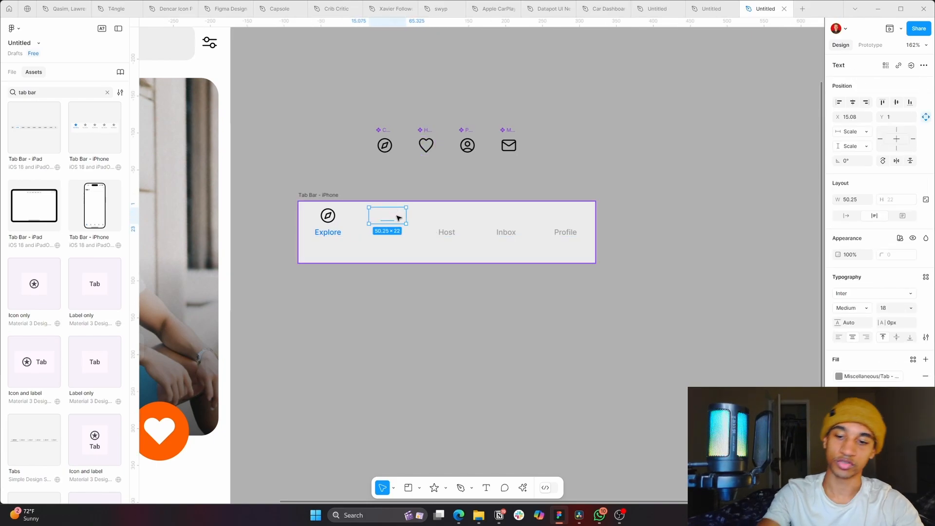
{"action": "key", "text": "ctrl+shift+r"}
- Replace the placeholder symbols of the Profile and Inbox tabs with the profile and mail icons
{"action": "left_click", "coordinate": [468, 145]}
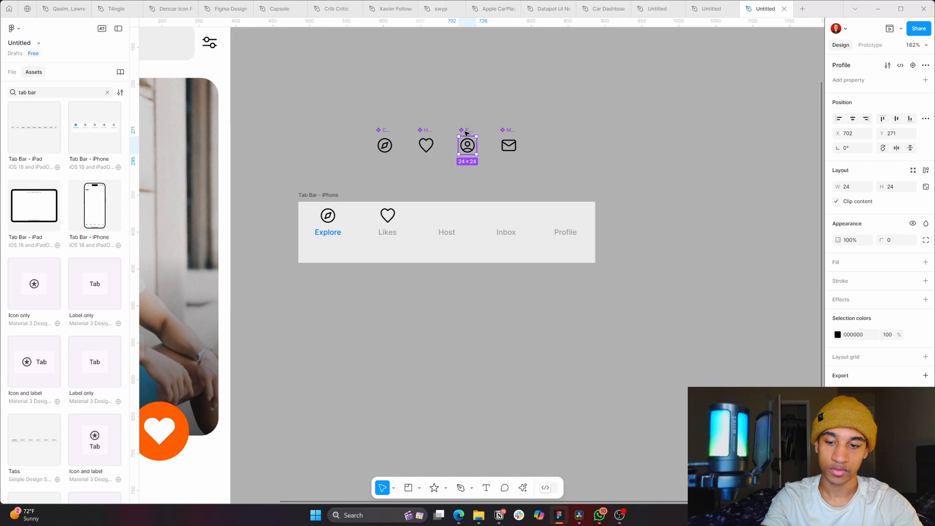
{"action": "left_click", "coordinate": [516, 237], "text": "ctrl"}
{"action": "left_click", "coordinate": [576, 234], "text": "ctrl"}
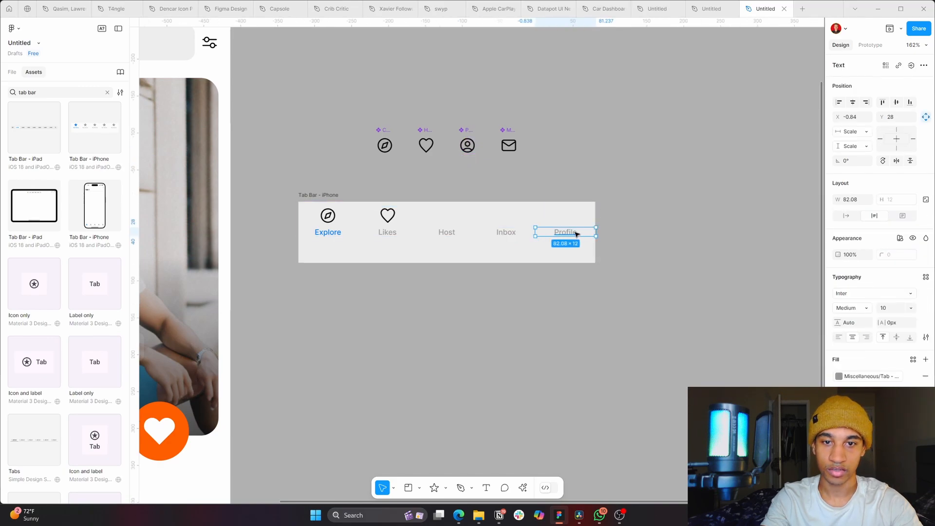
{"action": "left_click", "coordinate": [568, 219], "text": "ctrl"}
{"action": "key", "text": "ctrl+shift+r"}
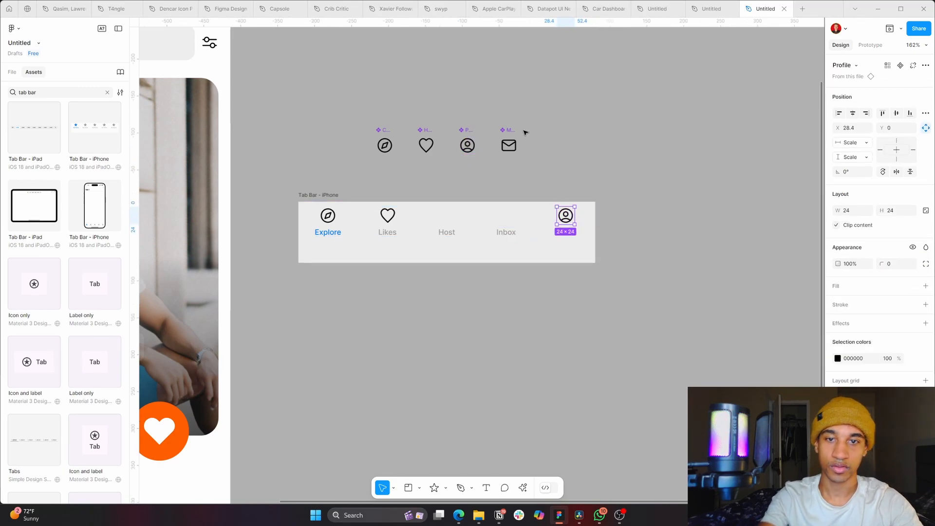
{"action": "left_click", "coordinate": [509, 140]}
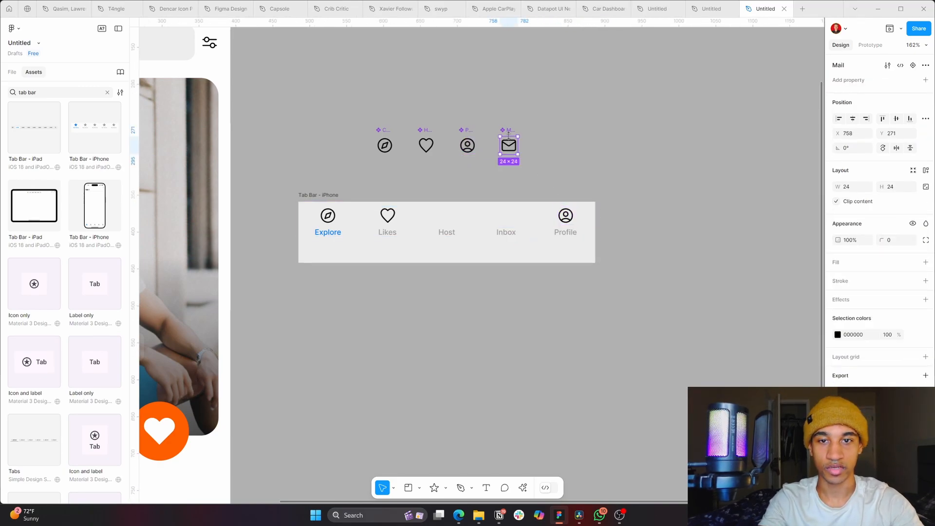
{"action": "left_click", "coordinate": [509, 234], "text": "ctrl"}
{"action": "left_click", "coordinate": [513, 215], "text": "ctrl"}
{"action": "key", "text": "ctrl+shift+r"}
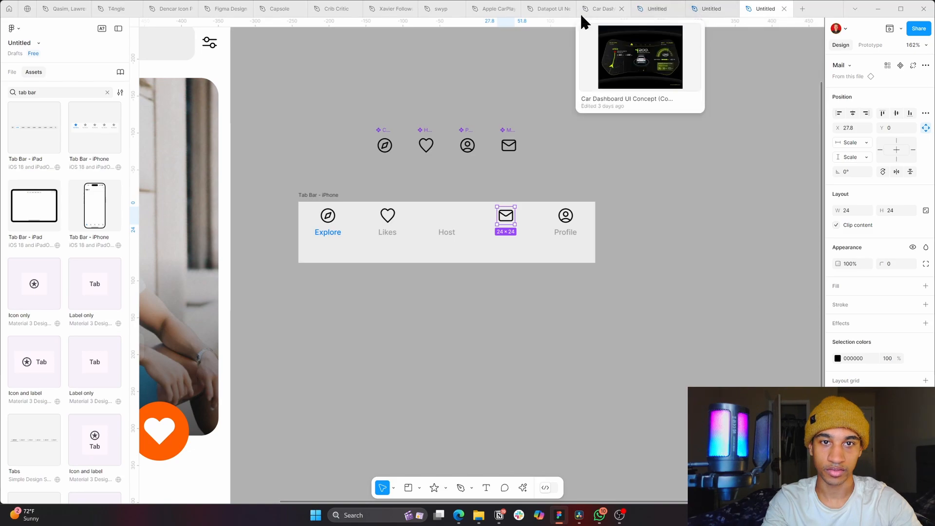
- Search the assets for "plus", place the Plus circle icon just below the tab bar and set its size to 24
{"action": "left_click", "coordinate": [58, 94]}
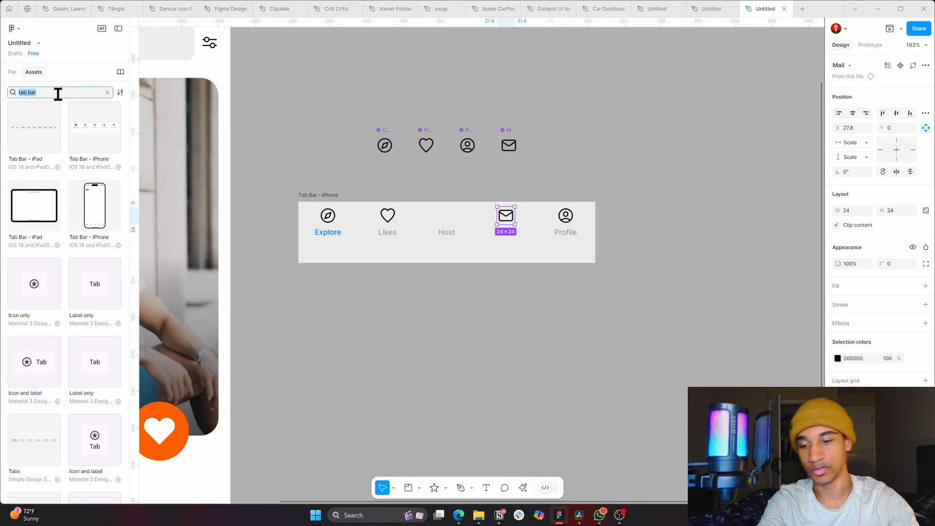
{"action": "type", "text": "plus"}
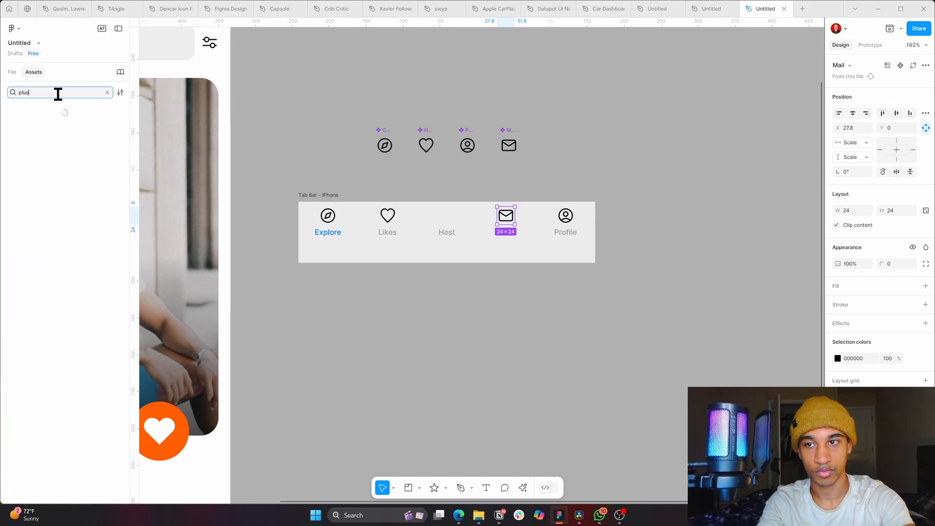
{"action": "left_click_drag", "start_coordinate": [95, 214], "coordinate": [493, 319]}
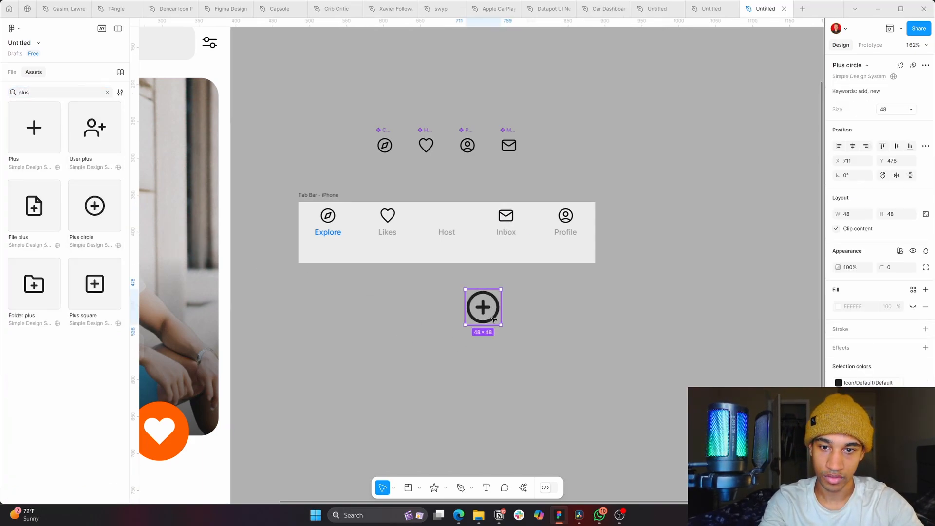
{"action": "left_click", "coordinate": [913, 110]}
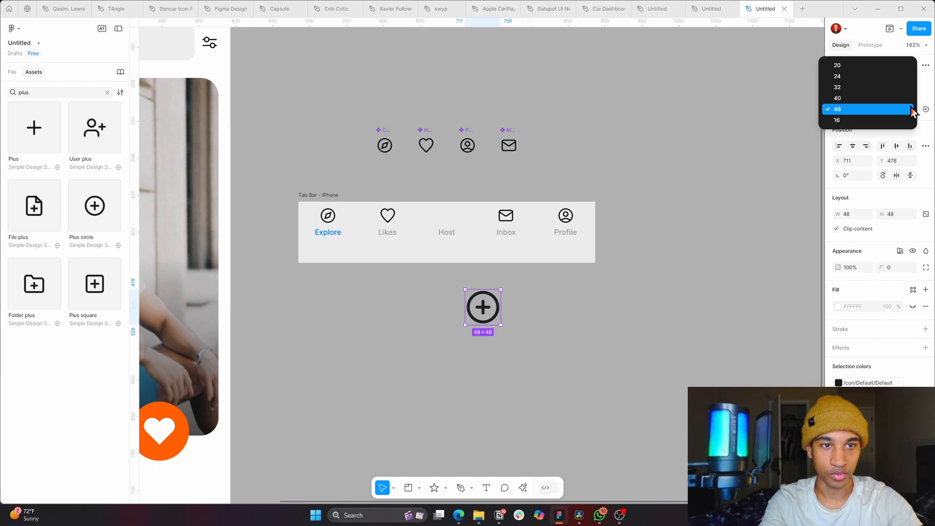
{"action": "left_click", "coordinate": [879, 76]}
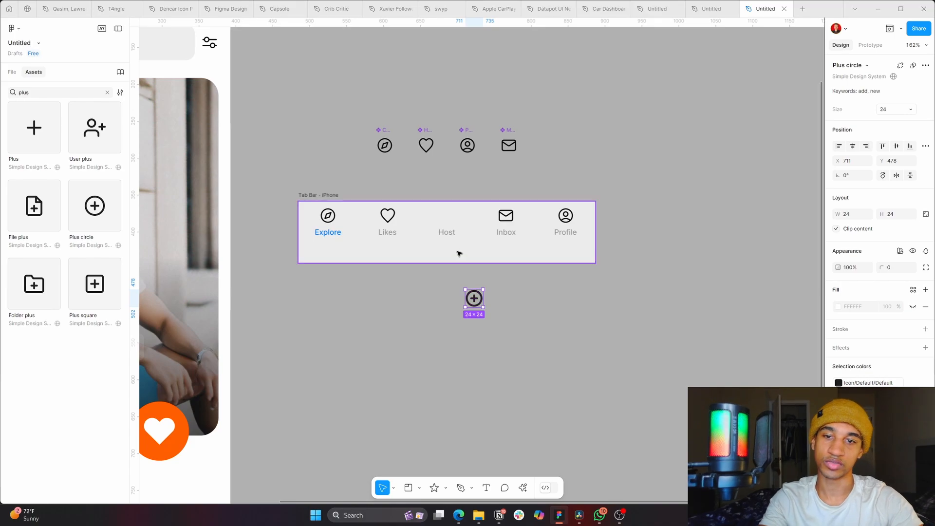
- Replace the placeholder symbol of the Host tab with the plus circle icon
{"action": "double_click", "coordinate": [446, 232]}
{"action": "key", "text": "ctrl+shift+r"}
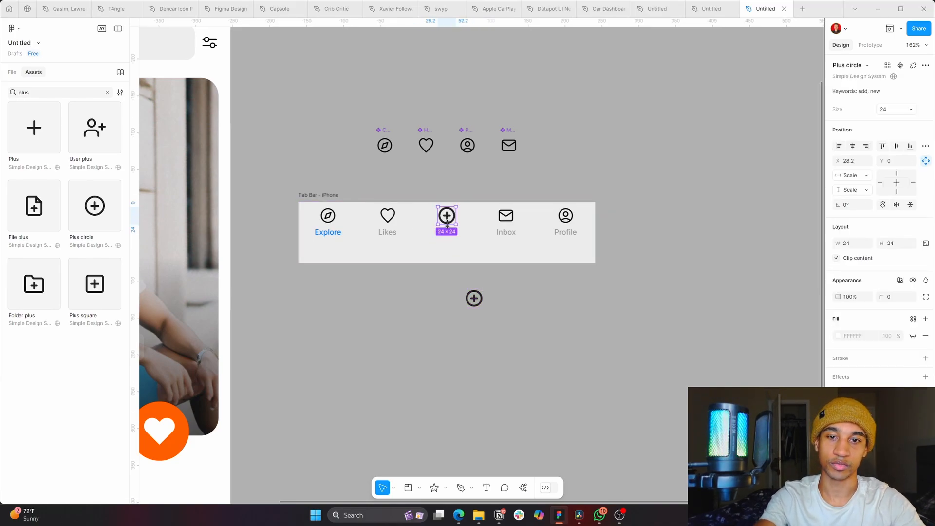
{"action": "scroll", "coordinate": [474, 223], "scroll_direction": "up", "scroll_amount": 2}
{"action": "left_click", "coordinate": [566, 311]}
{"action": "left_click_drag", "start_coordinate": [566, 311], "coordinate": [619, 331]}
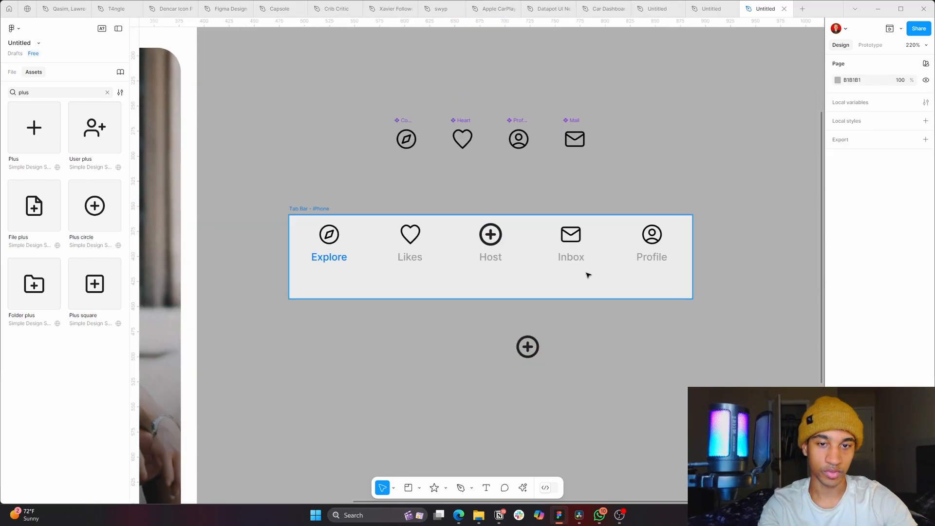
- Set the Host tab's plus circle stroke to 1.5 to match the Profile icon's stroke
{"action": "left_click", "coordinate": [652, 234]}
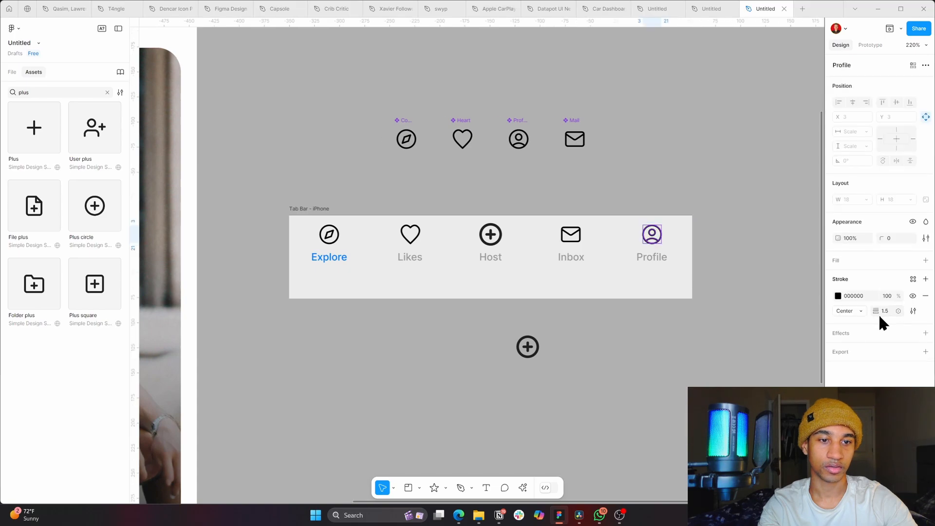
{"action": "left_click", "coordinate": [497, 243]}
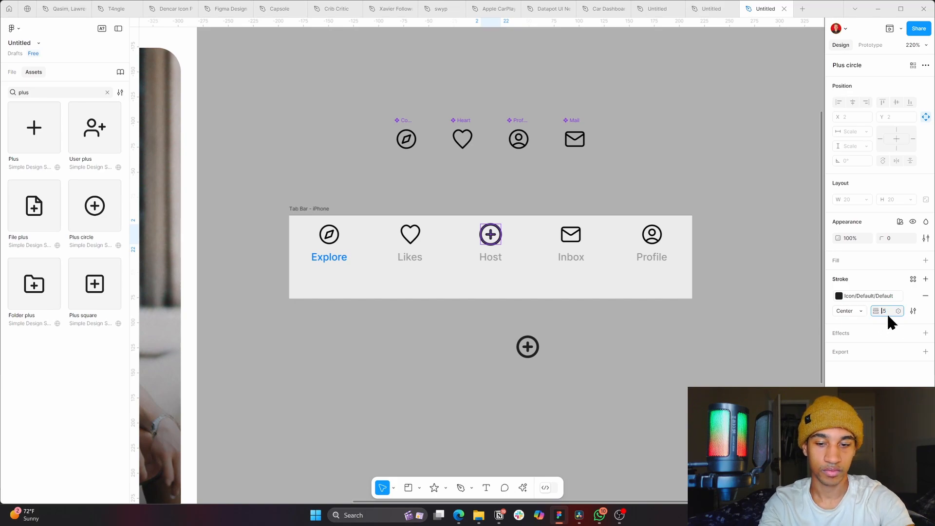
{"action": "key", "text": "Return"}
{"action": "left_click", "coordinate": [701, 372]}
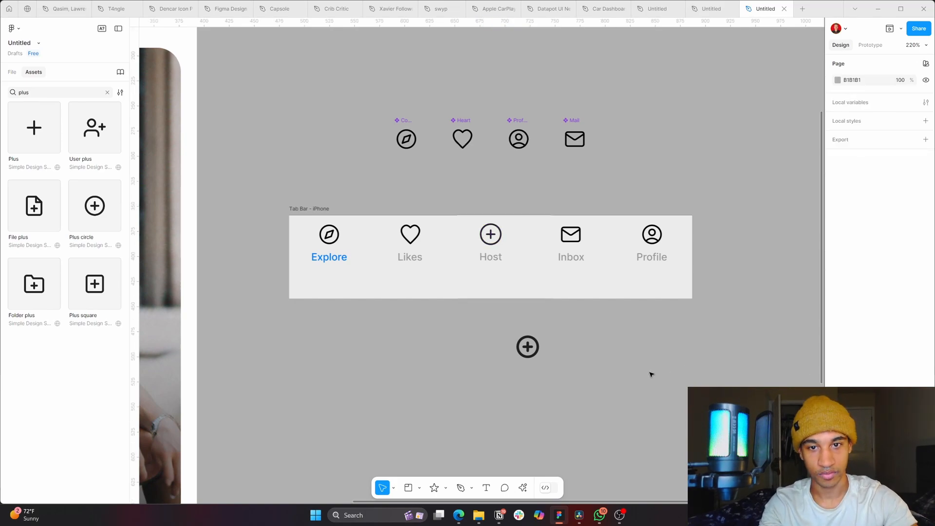
- Recolour the Explore tab's compass icon to 007AFF, copied from the Explore label's fill
{"action": "scroll", "coordinate": [585, 361], "scroll_direction": "down", "scroll_amount": 2}
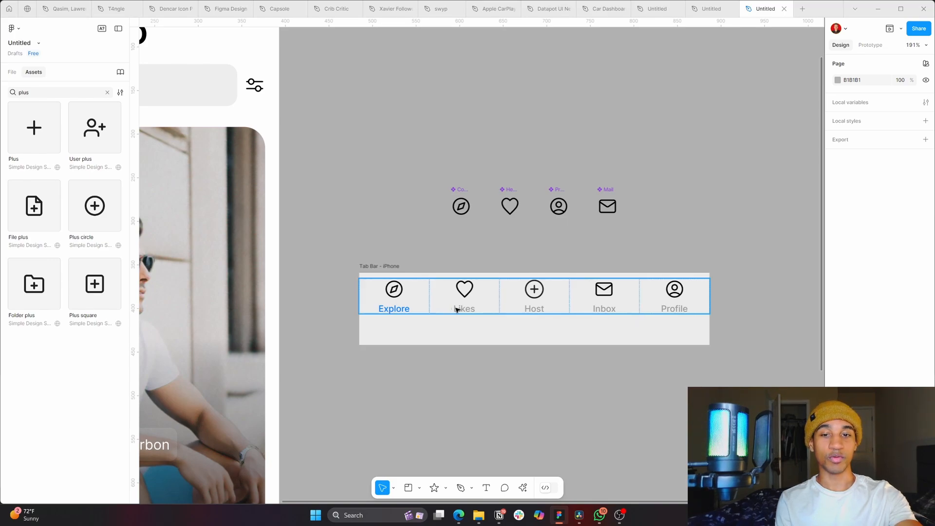
{"action": "double_click", "coordinate": [404, 310]}
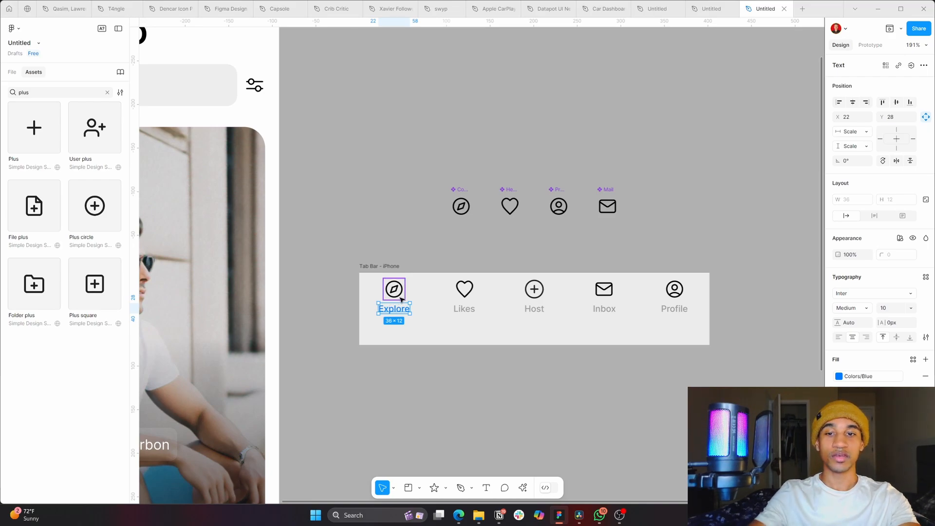
{"action": "left_click", "coordinate": [400, 294]}
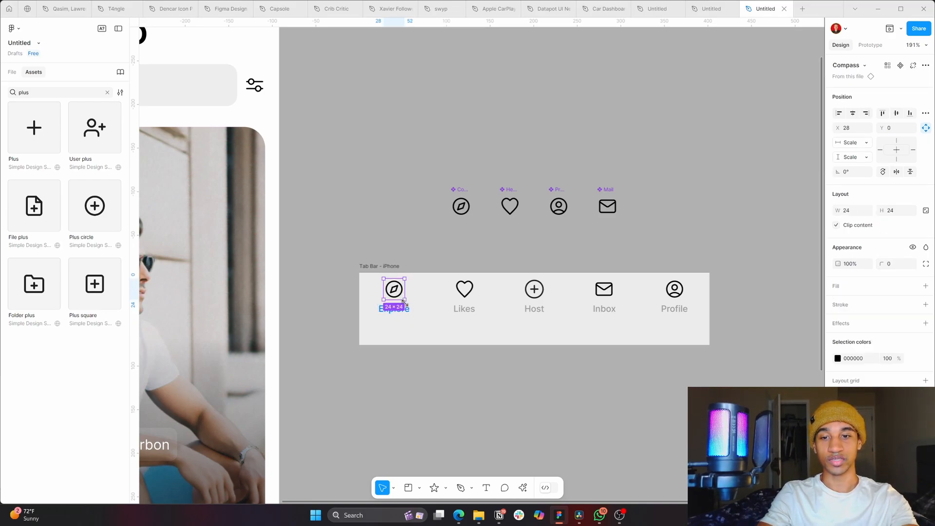
{"action": "left_click", "coordinate": [400, 308]}
{"action": "left_click", "coordinate": [860, 376]}
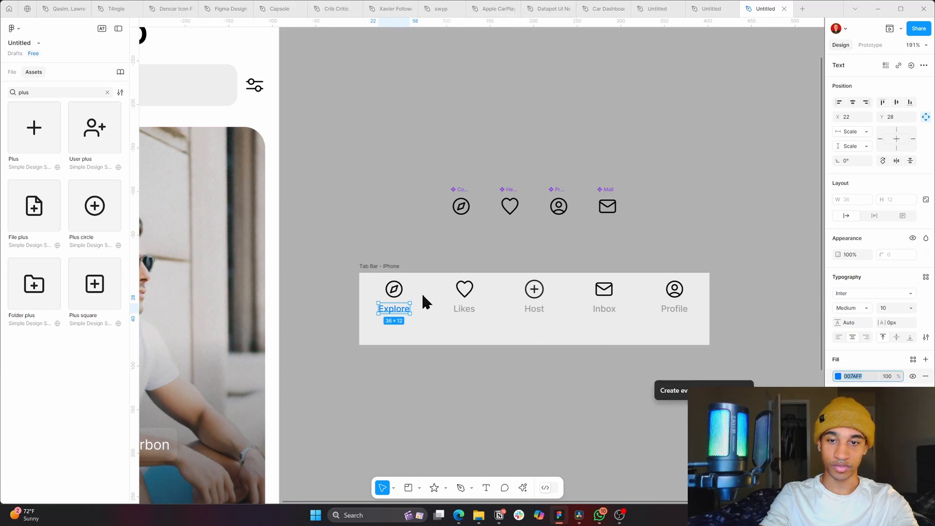
{"action": "left_click", "coordinate": [398, 299]}
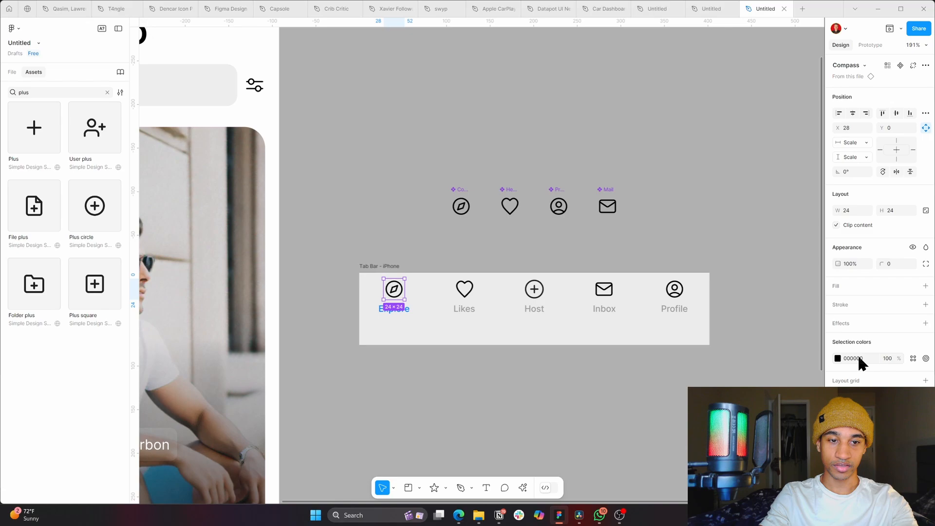
{"action": "key", "text": "Return"}
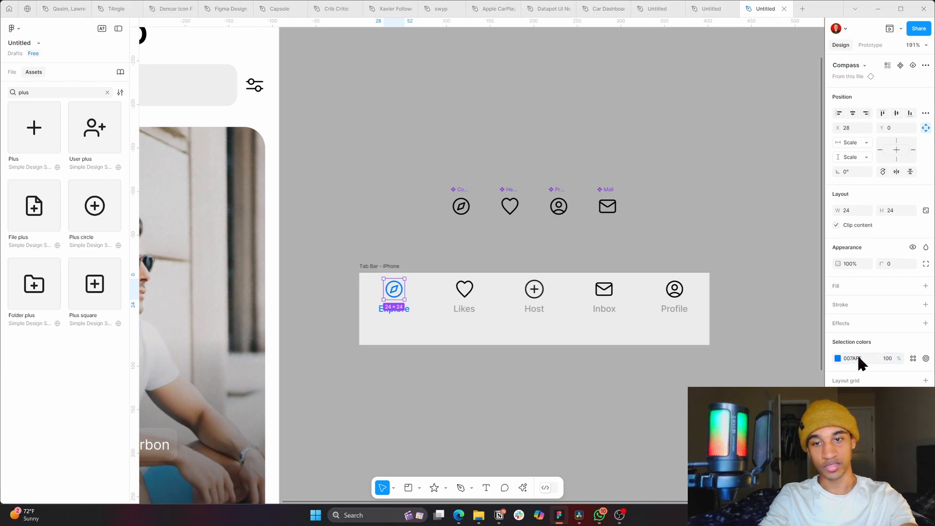
{"action": "left_click", "coordinate": [587, 369]}
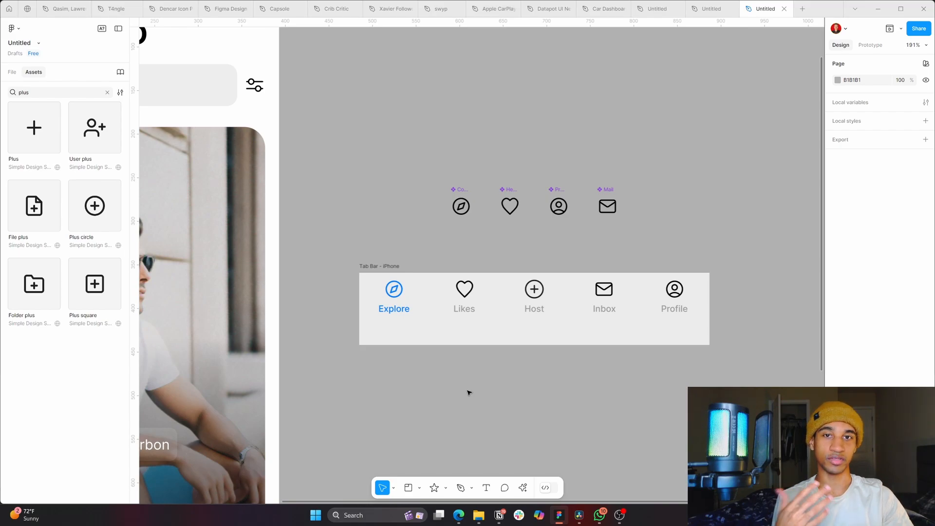
- Recolour the Likes, Host, Inbox and Profile tab icons to the grey 999999
{"action": "left_click", "coordinate": [503, 298]}
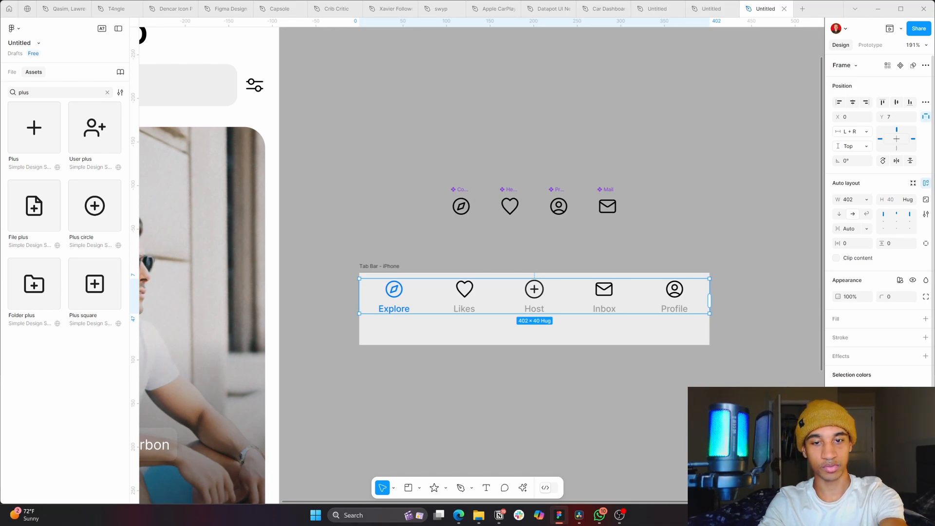
{"action": "key", "text": "Return"}
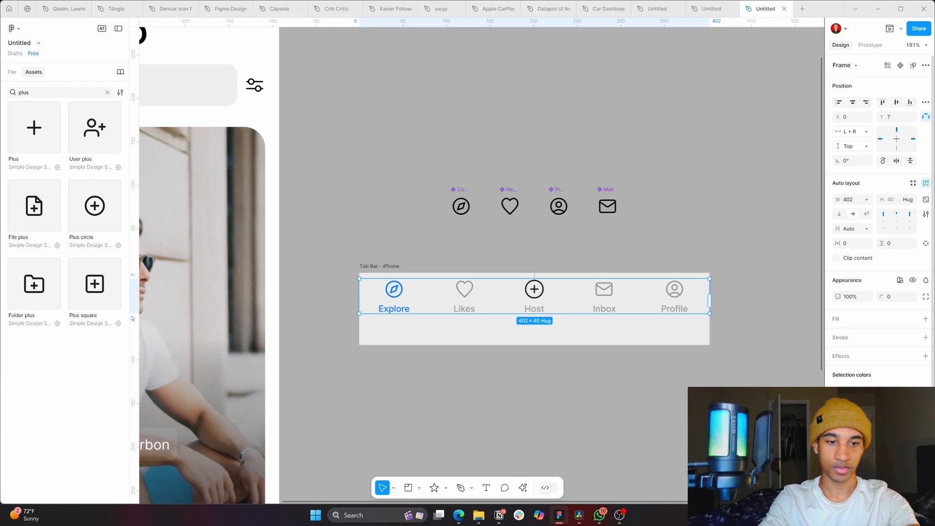
{"action": "key", "text": "Return"}
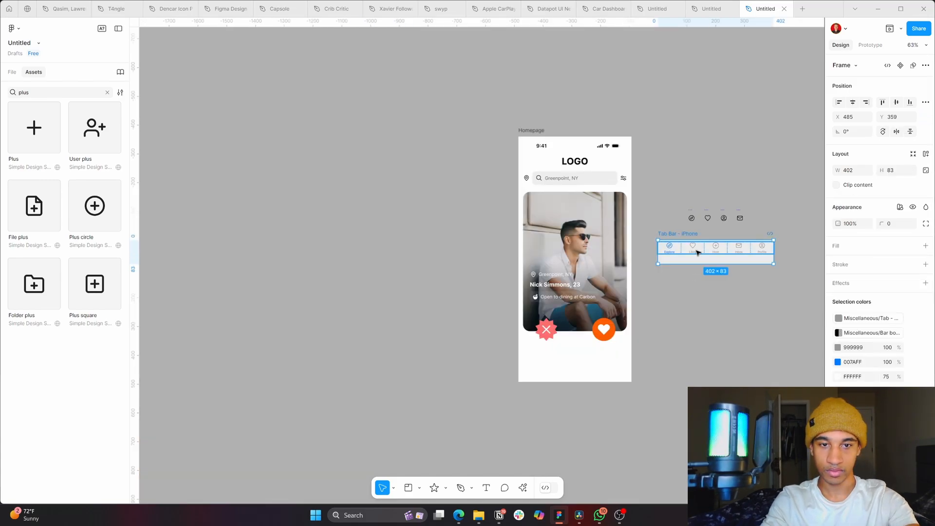
- Move the tab bar into the Homepage frame and align it to the frame's horizontal centre and bottom edge
{"action": "left_click_drag", "start_coordinate": [698, 252], "coordinate": [559, 365]}
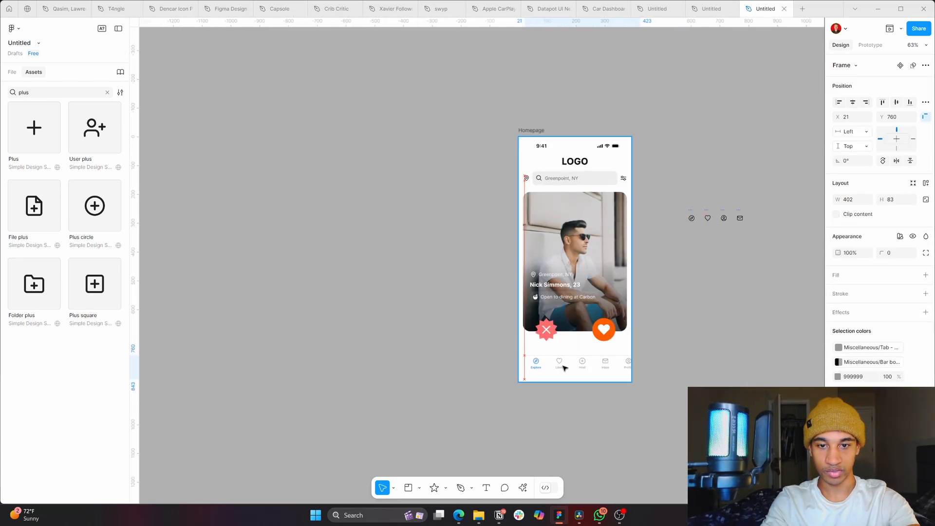
{"action": "left_click", "coordinate": [853, 103]}
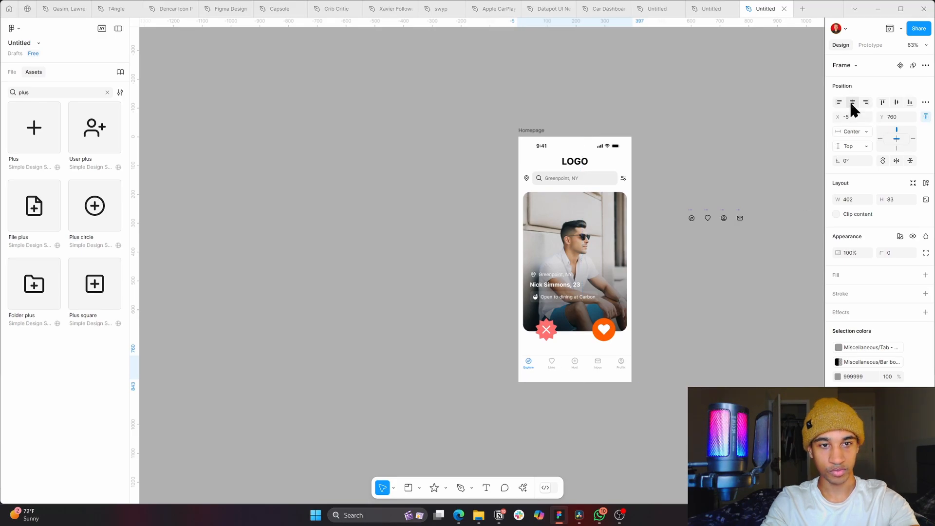
{"action": "left_click", "coordinate": [908, 103]}
{"action": "scroll", "coordinate": [602, 379], "scroll_direction": "up", "scroll_amount": 5}
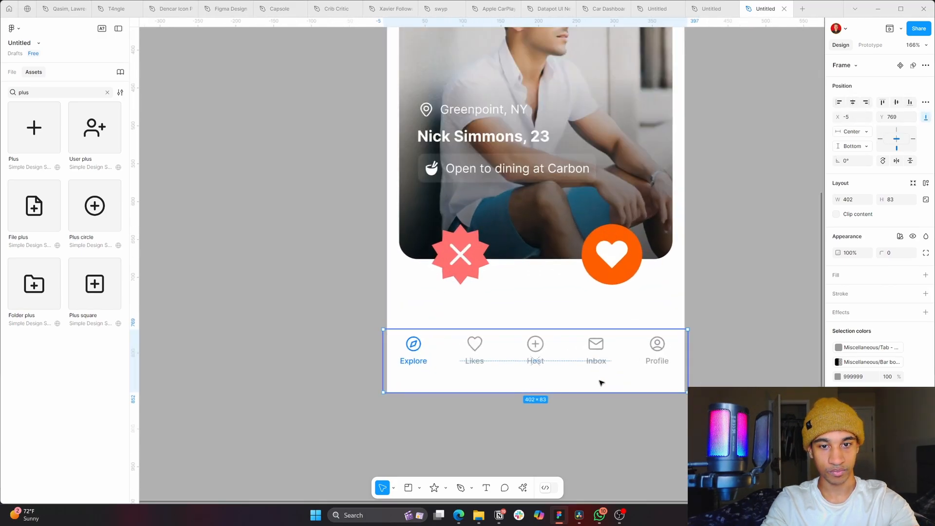
{"action": "left_click", "coordinate": [760, 419]}
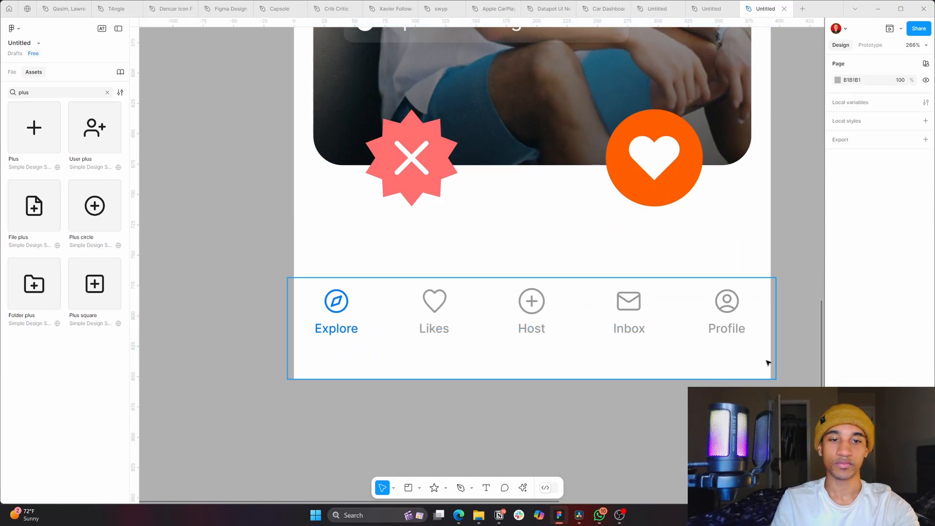
- Resize the tab bar to the Homepage frame's 393 width and set the Explore label to auto width so it fits one line
{"action": "left_click", "coordinate": [767, 343]}
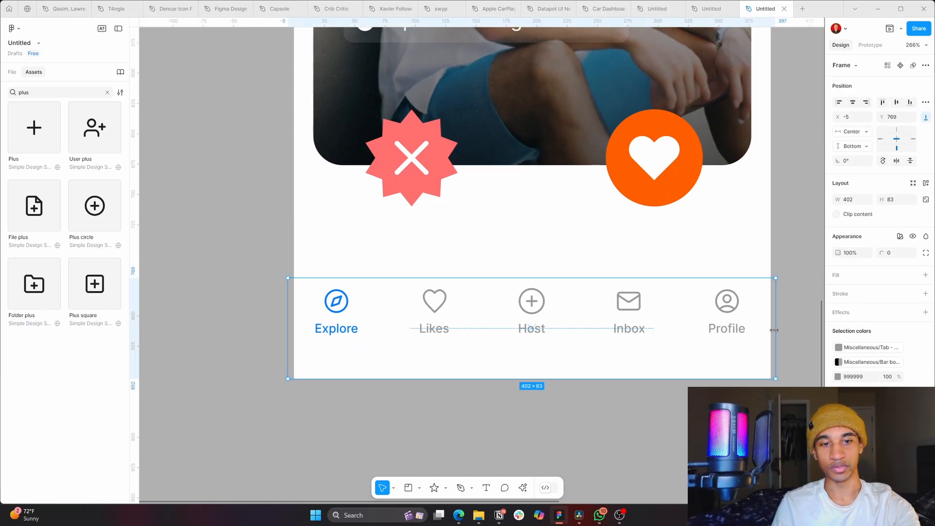
{"action": "left_click_drag", "start_coordinate": [776, 331], "coordinate": [771, 330]}
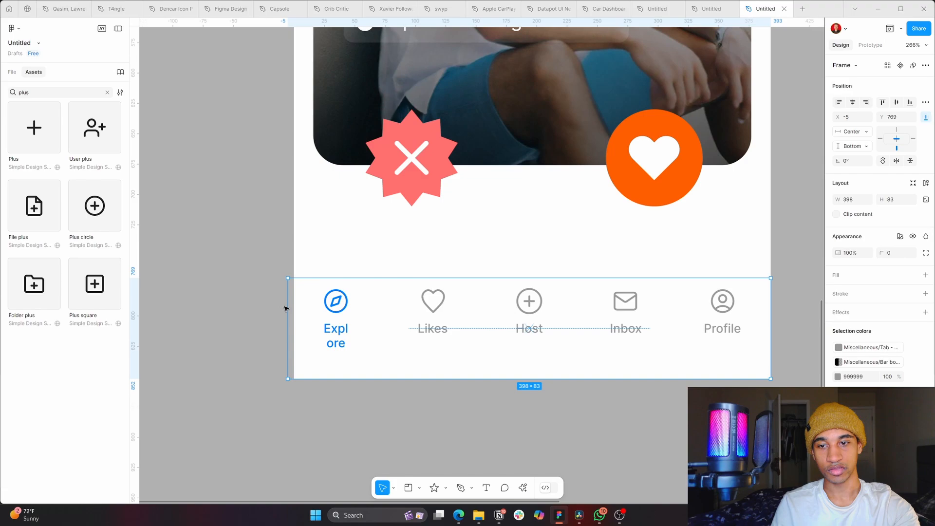
{"action": "left_click_drag", "start_coordinate": [291, 308], "coordinate": [294, 308]}
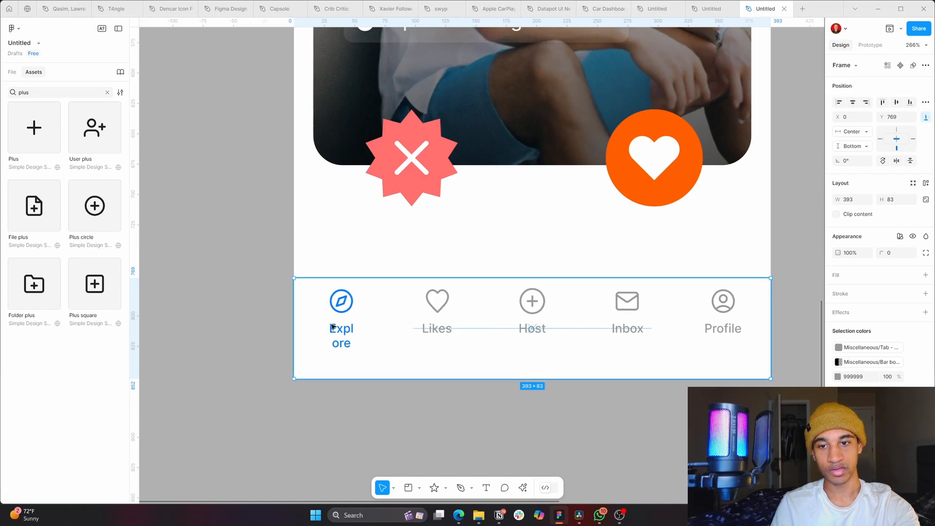
{"action": "left_click", "coordinate": [352, 332]}
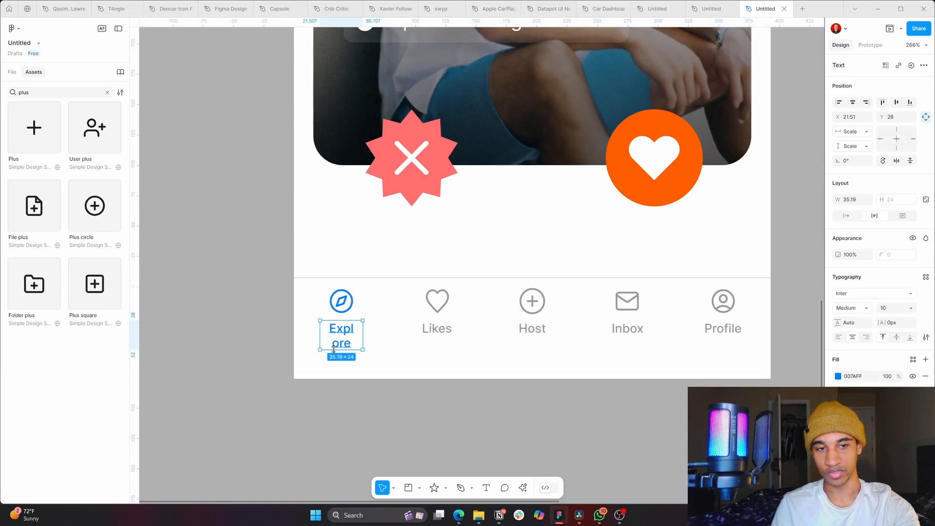
{"action": "left_click", "coordinate": [847, 216]}
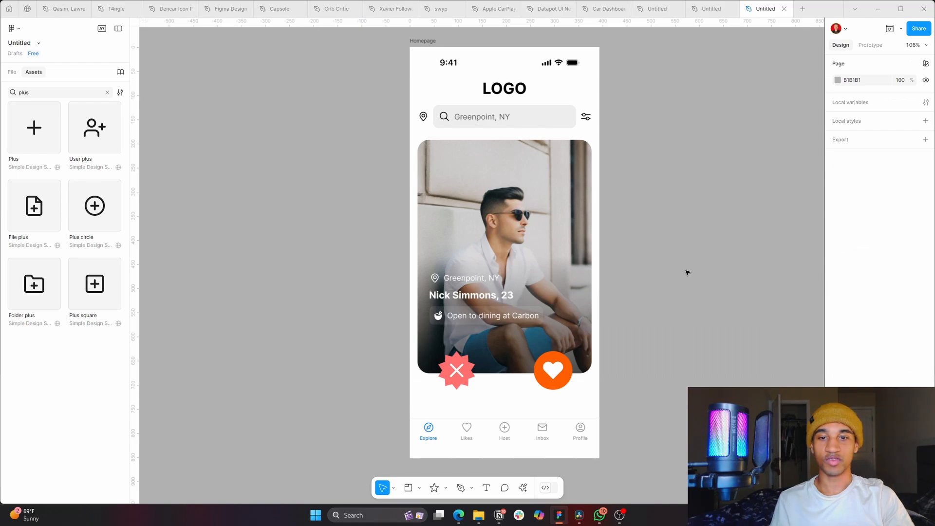
- Open a preview of the Homepage frame in a phone mockup
{"action": "left_click", "coordinate": [428, 41]}
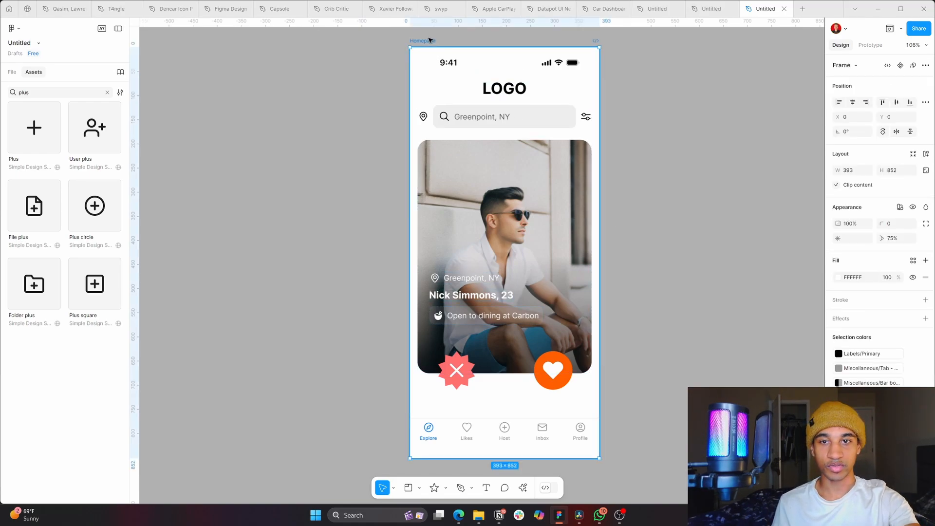
{"action": "left_click", "coordinate": [891, 30]}
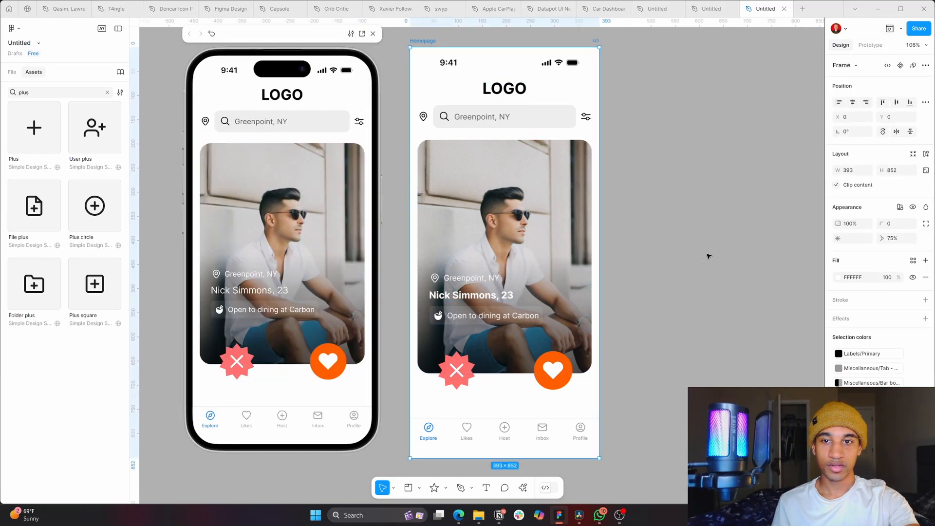